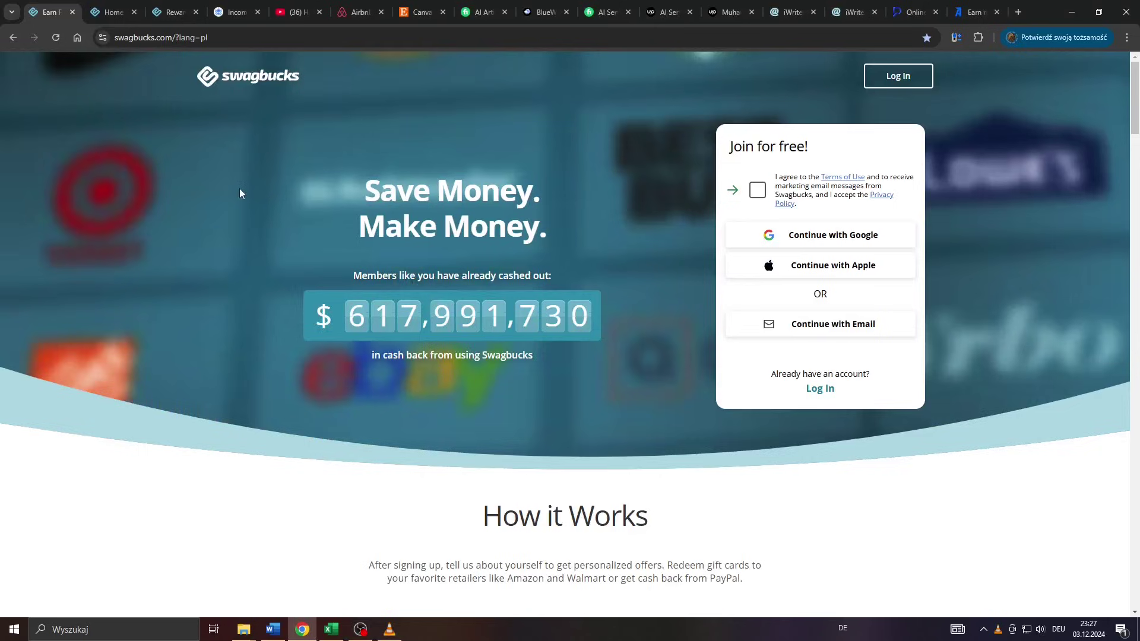
scroll(240, 193, "down", 2)
scroll(240, 193, "down", 3)
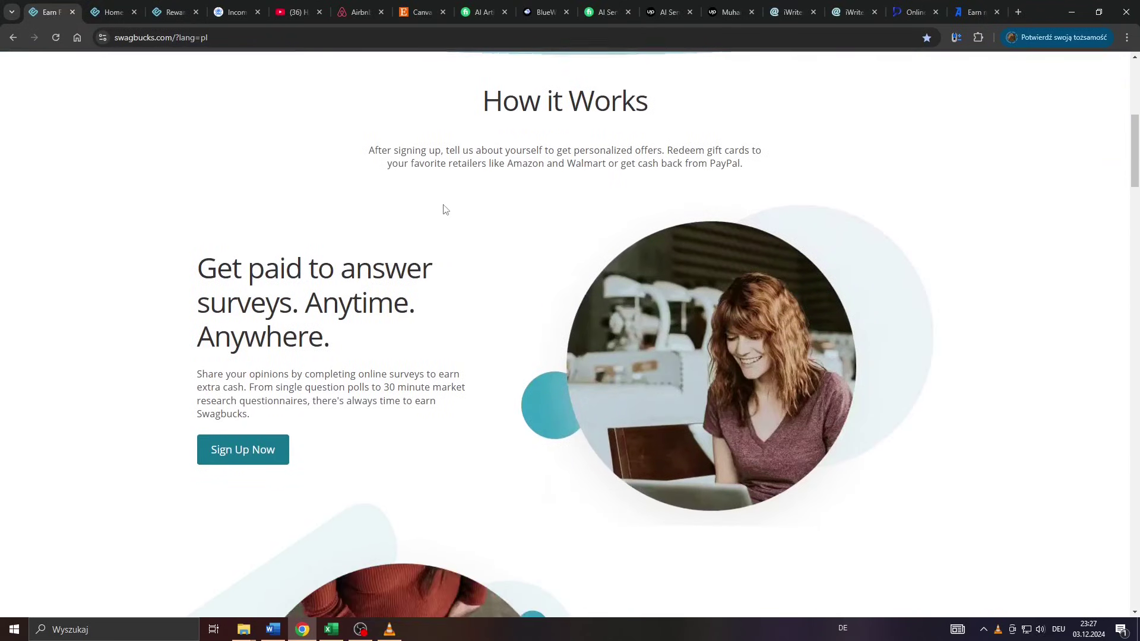
scroll(442, 210, "up", 4)
- Visit the Airbnb, Fiverr AI Services and Prime Opinion tabs, highlighting the paid-surveys headline
left_click(360, 12)
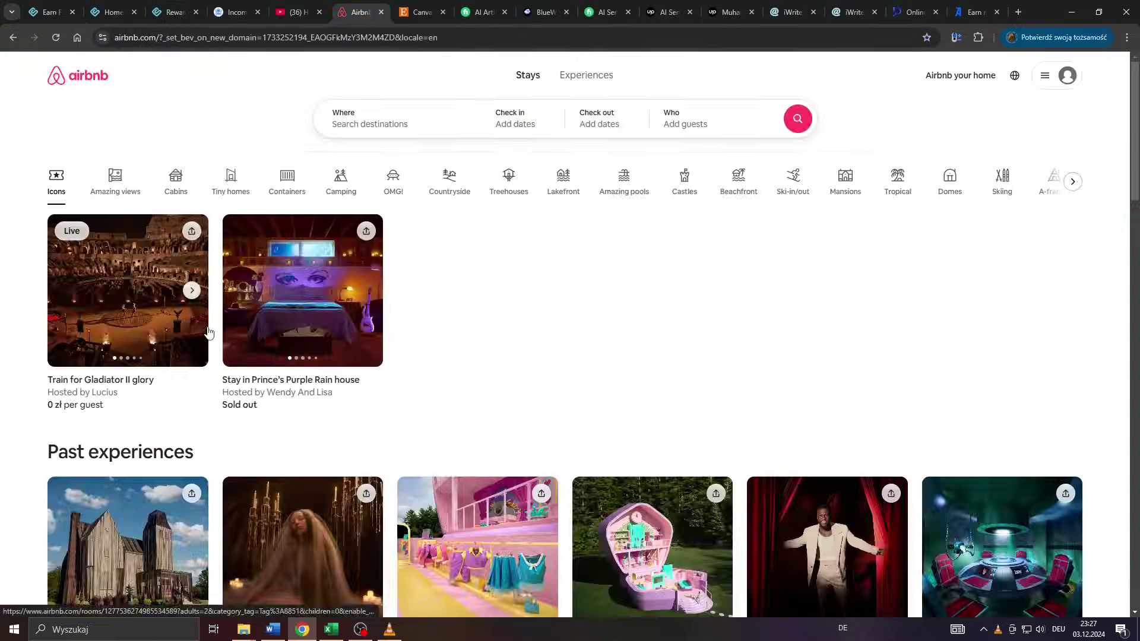
scroll(208, 331, "down", 2)
scroll(208, 333, "down", 3)
scroll(208, 332, "down", 1)
scroll(207, 332, "up", 2)
scroll(207, 333, "up", 1)
left_click(601, 13)
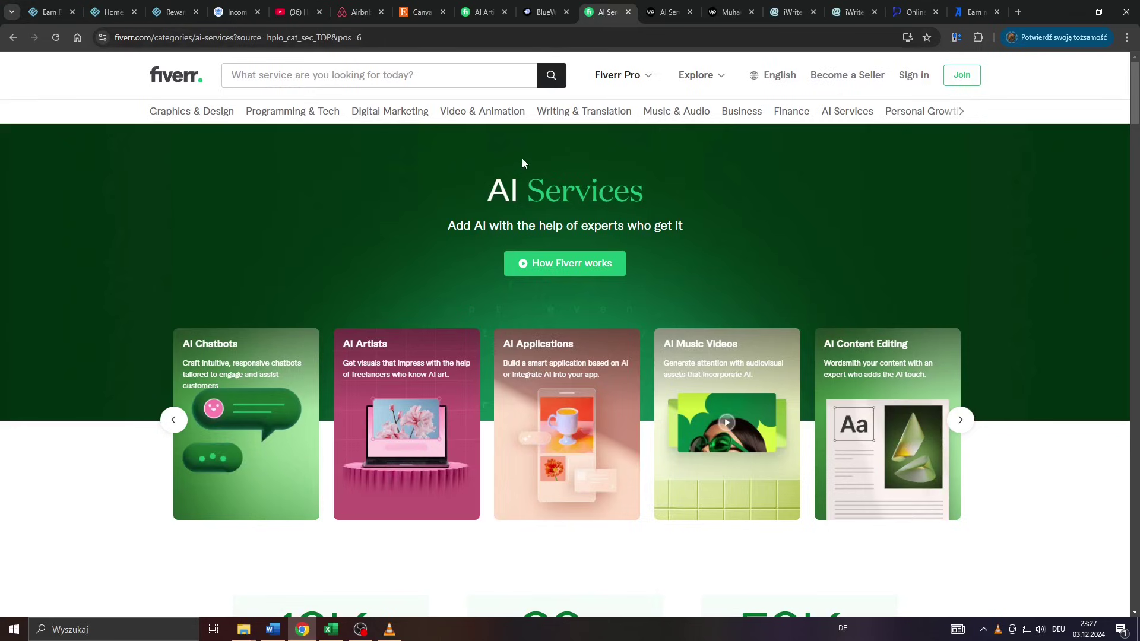
scroll(522, 160, "down", 1)
scroll(522, 160, "down", 3)
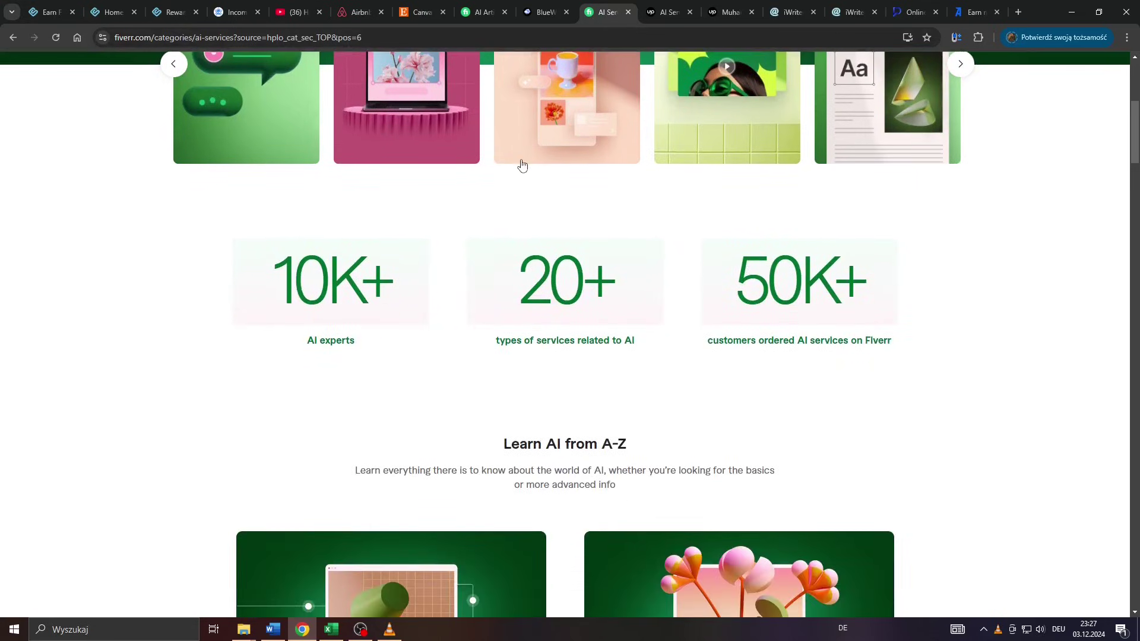
scroll(522, 166, "up", 1)
scroll(523, 166, "up", 3)
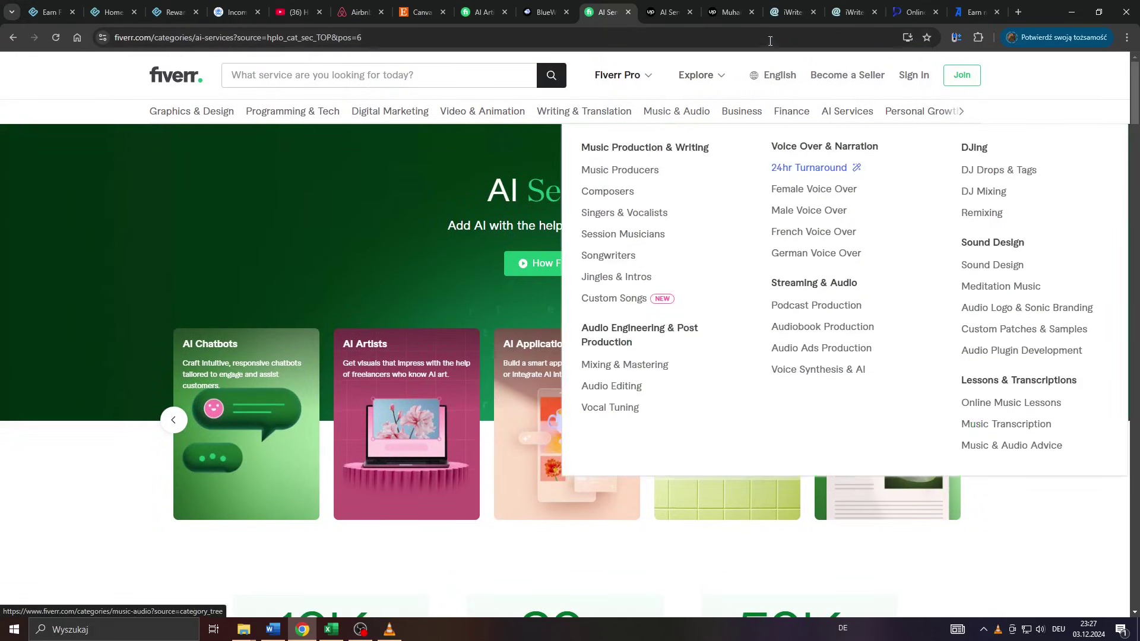
left_click(903, 14)
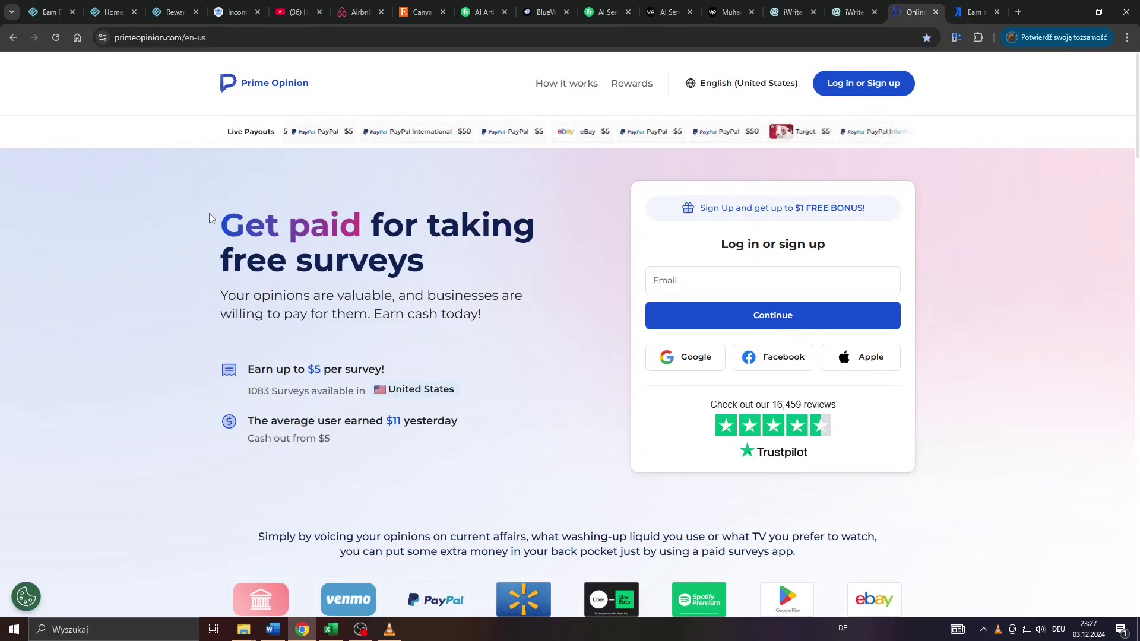
left_click_drag(216, 216, 447, 266)
left_click(447, 267)
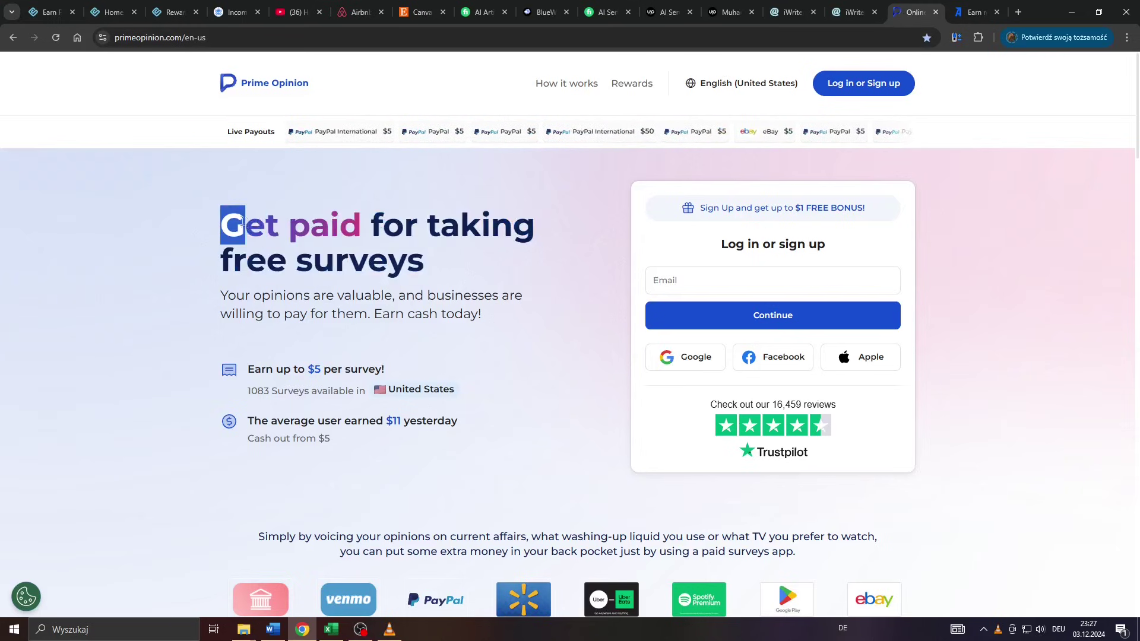
- Visit the Spider Income, Swagbucks and Airbnb tabs, ending on Etsy's Canva template results
left_click(235, 15)
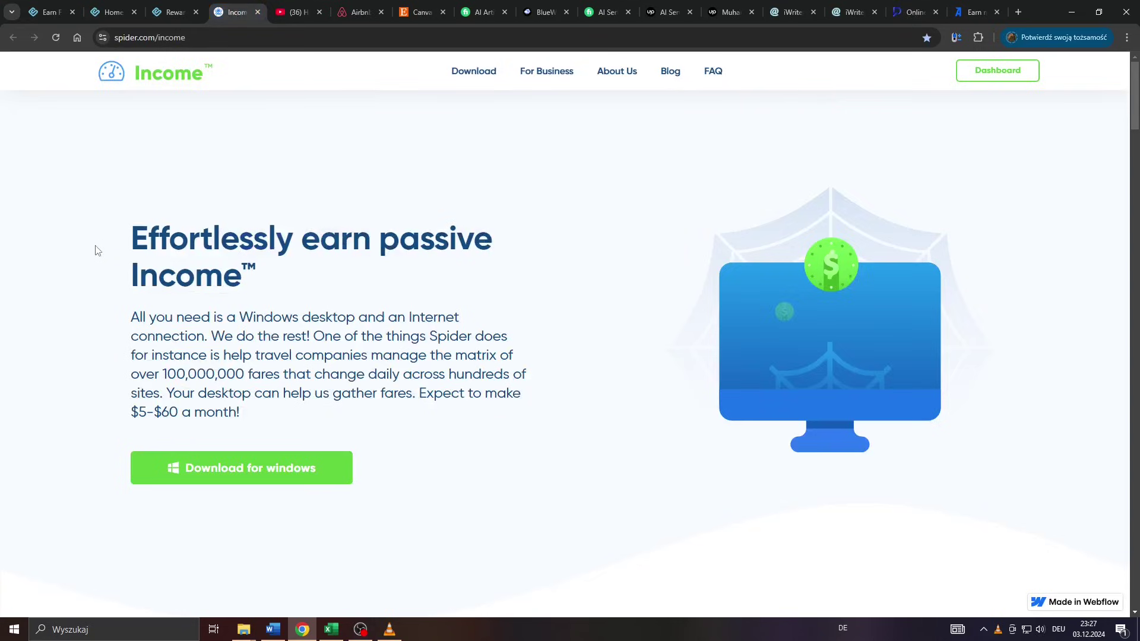
scroll(97, 250, "up", 5, "ctrl")
left_click_drag(133, 240, 165, 247)
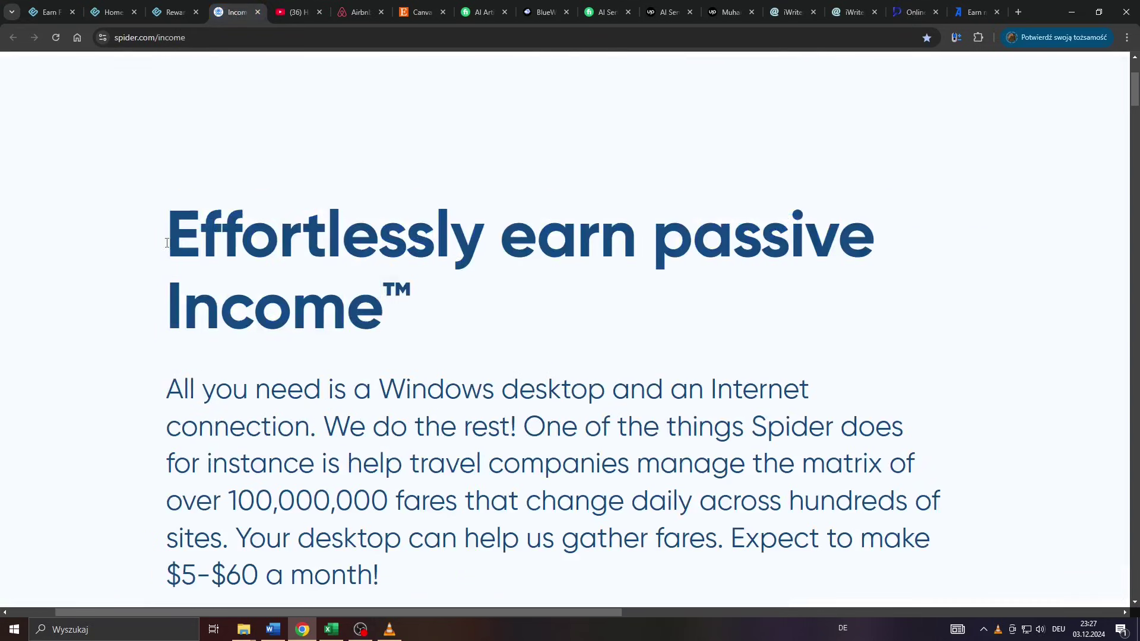
scroll(157, 242, "down", 5, "ctrl")
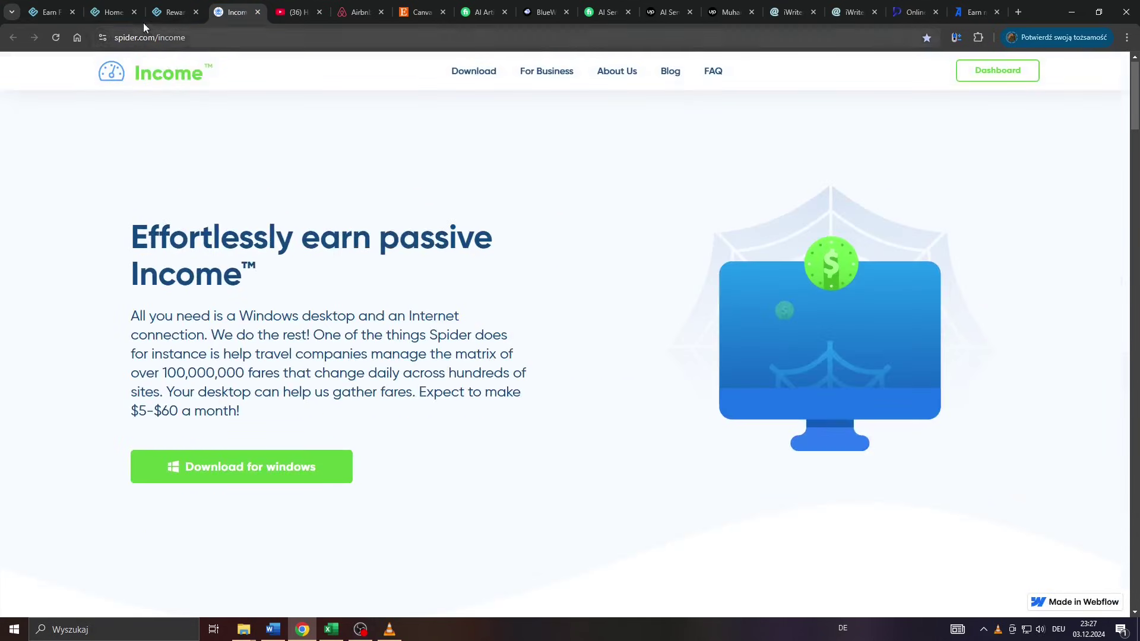
left_click(113, 12)
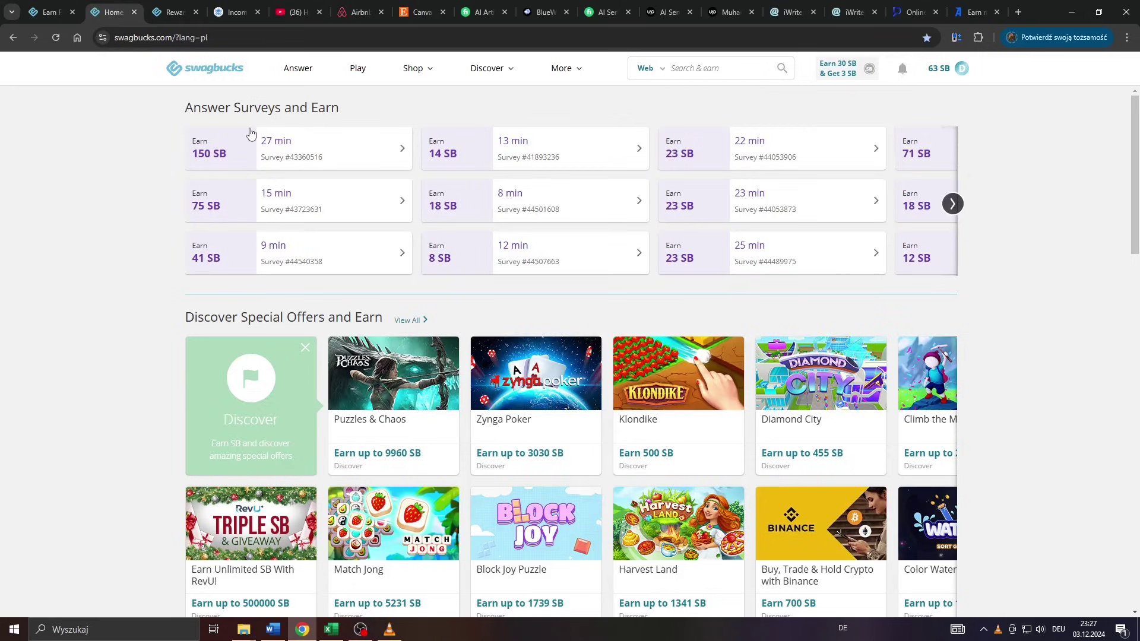
scroll(249, 134, "up", 5, "ctrl")
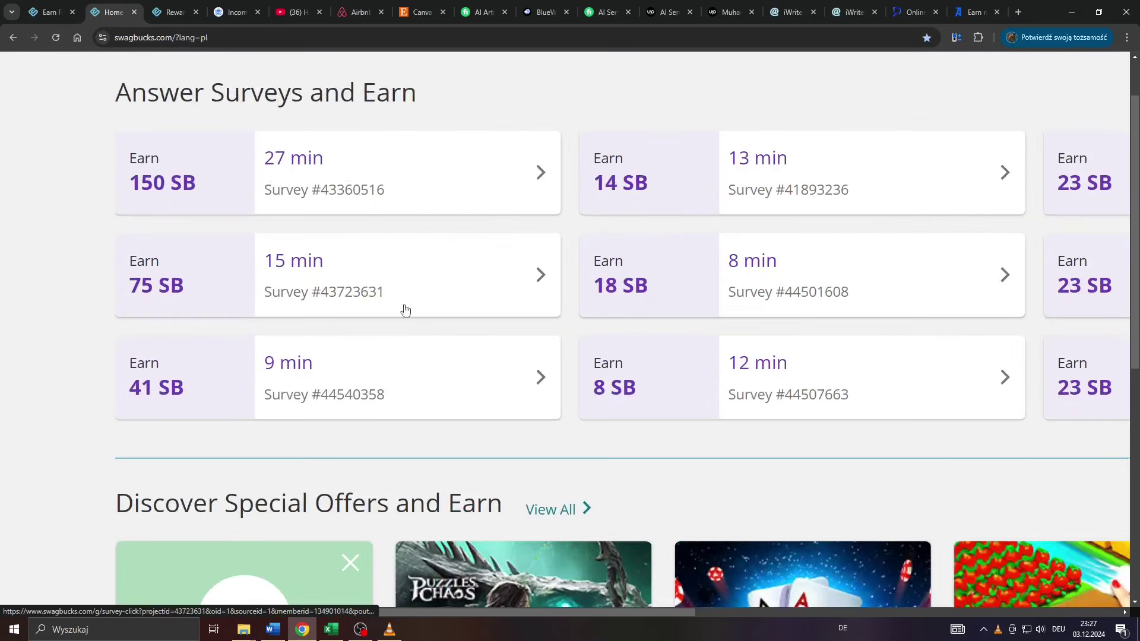
scroll(297, 257, "down", 5, "ctrl")
left_click(353, 13)
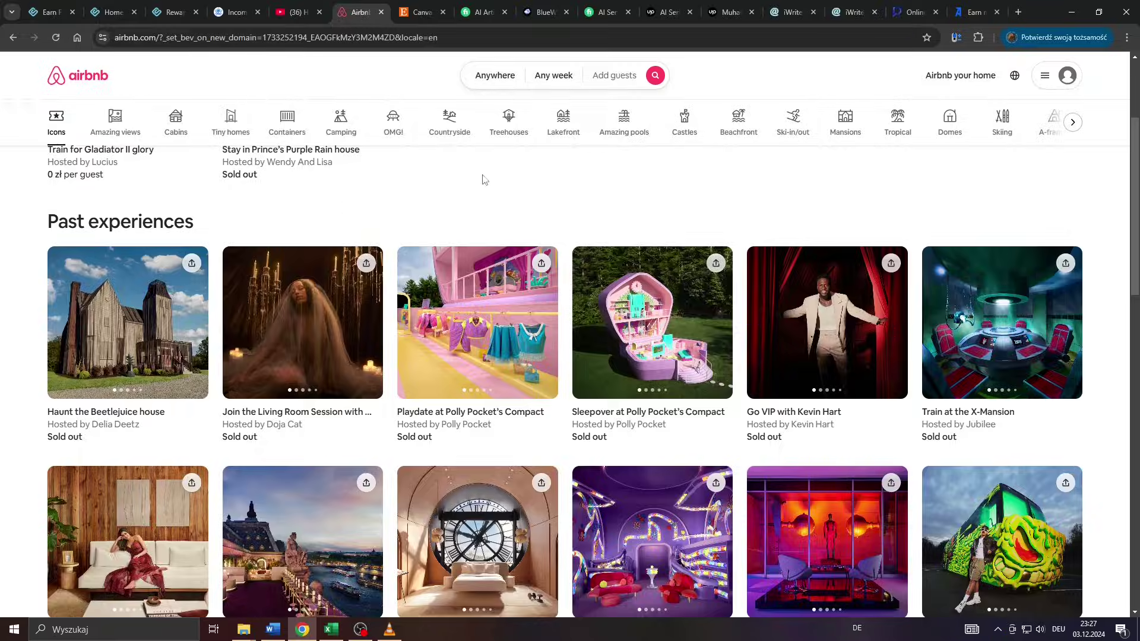
scroll(497, 177, "down", 3)
scroll(346, 285, "down", 1)
scroll(339, 297, "up", 2)
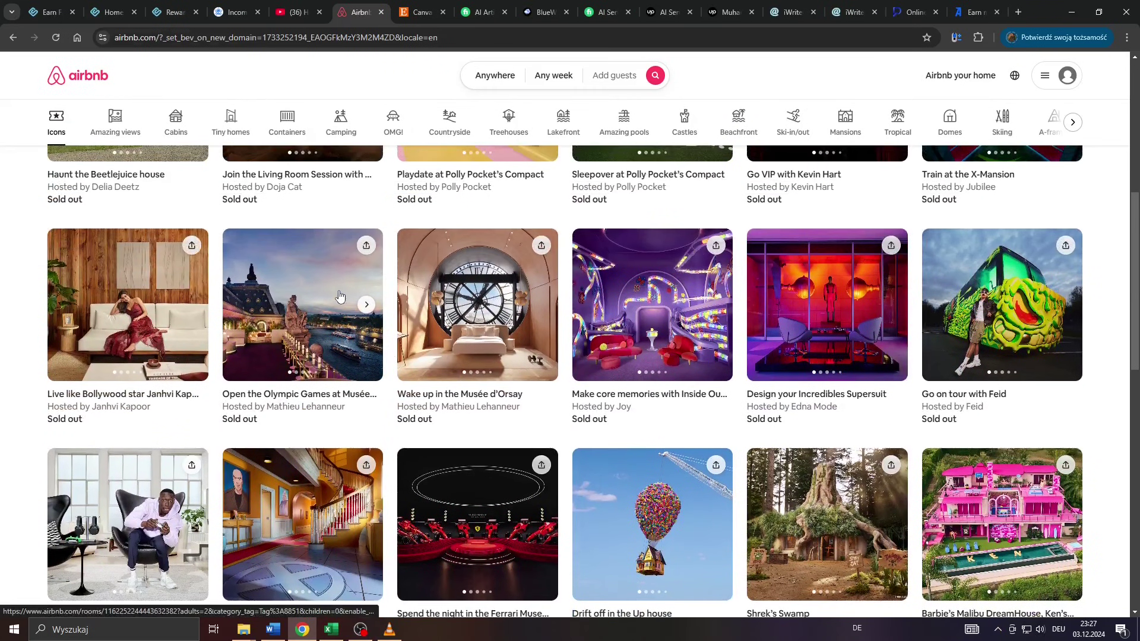
scroll(340, 295, "up", 2)
scroll(342, 293, "up", 2)
scroll(342, 291, "up", 1)
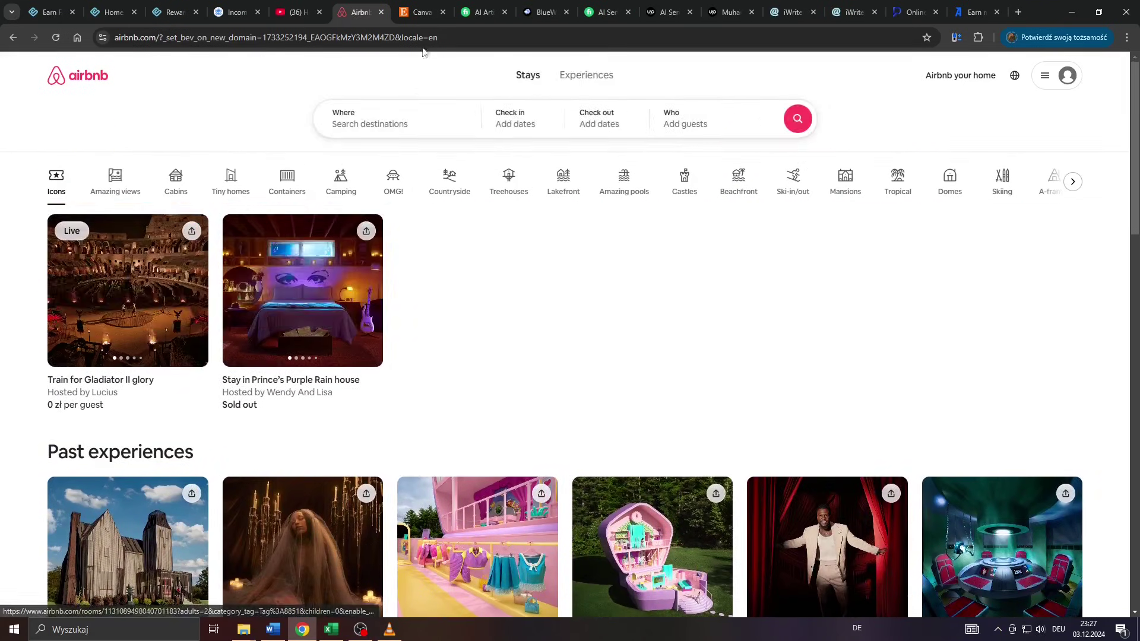
left_click(421, 13)
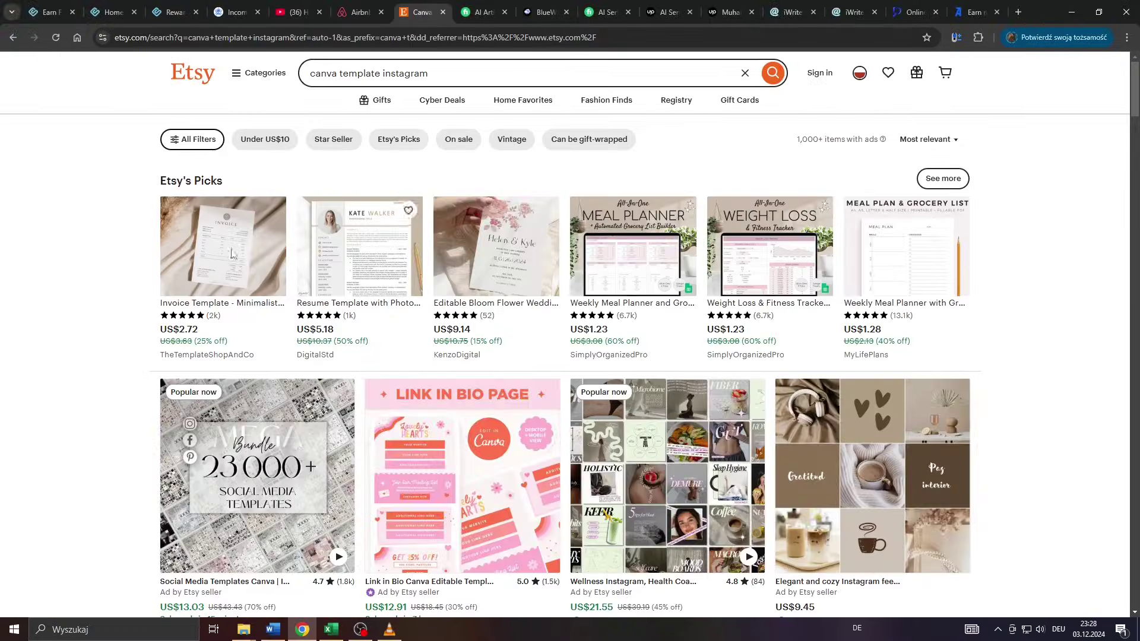
scroll(211, 259, "down", 3)
scroll(429, 363, "down", 2)
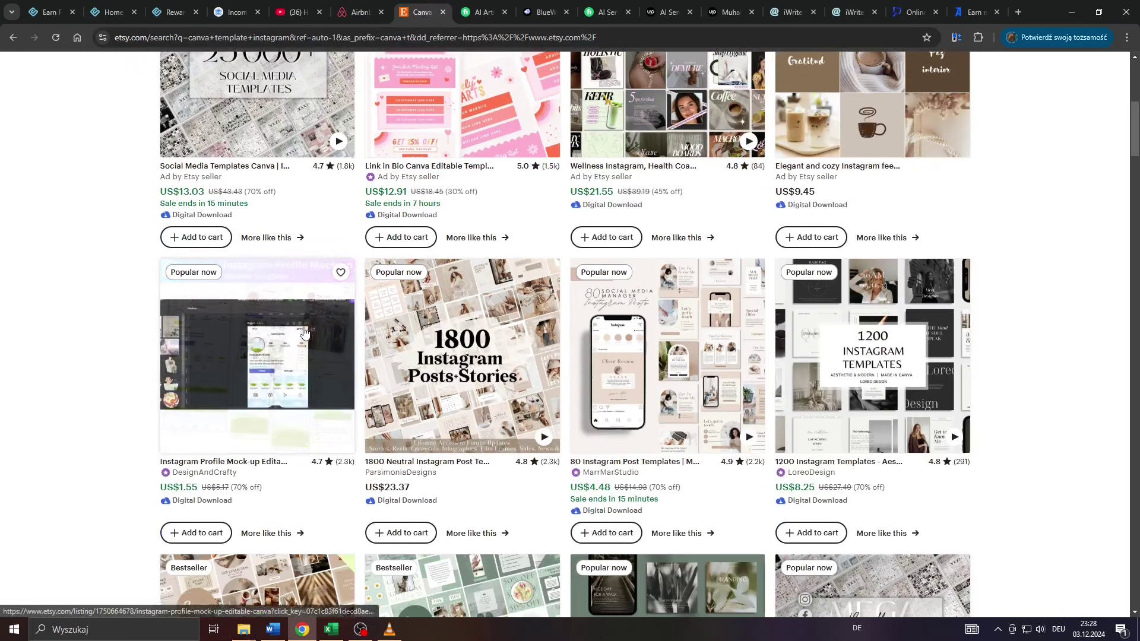
scroll(223, 249, "up", 4)
scroll(143, 201, "up", 1)
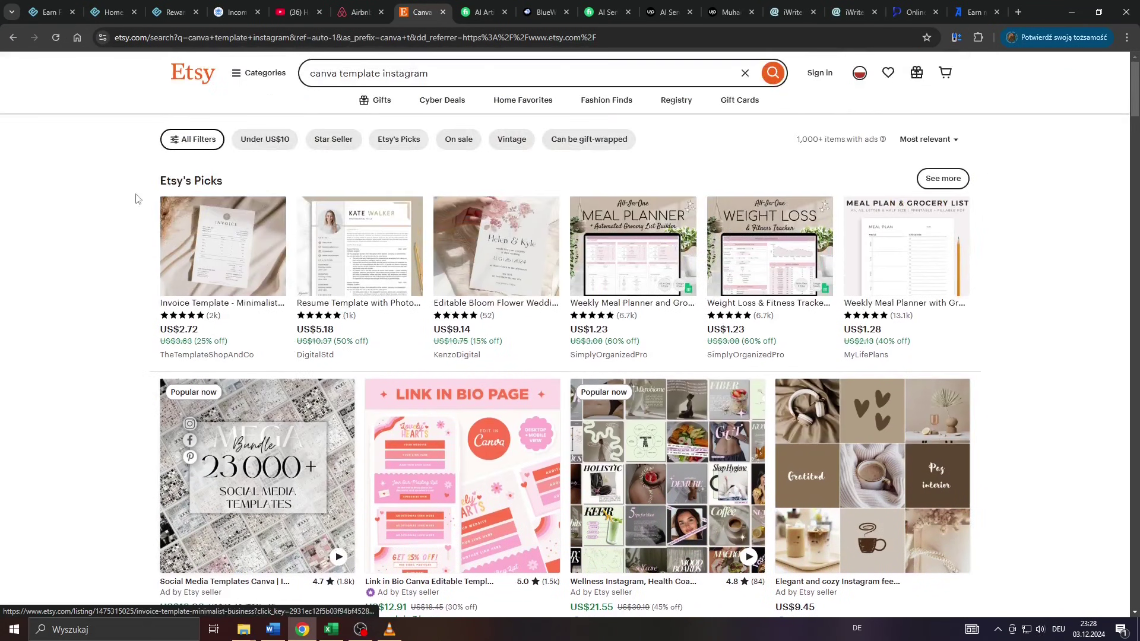
- Browse the Swagbucks landing page, highlighting its cash-back line and 'Get paid to' headline
left_click(44, 16)
scroll(401, 158, "up", 2)
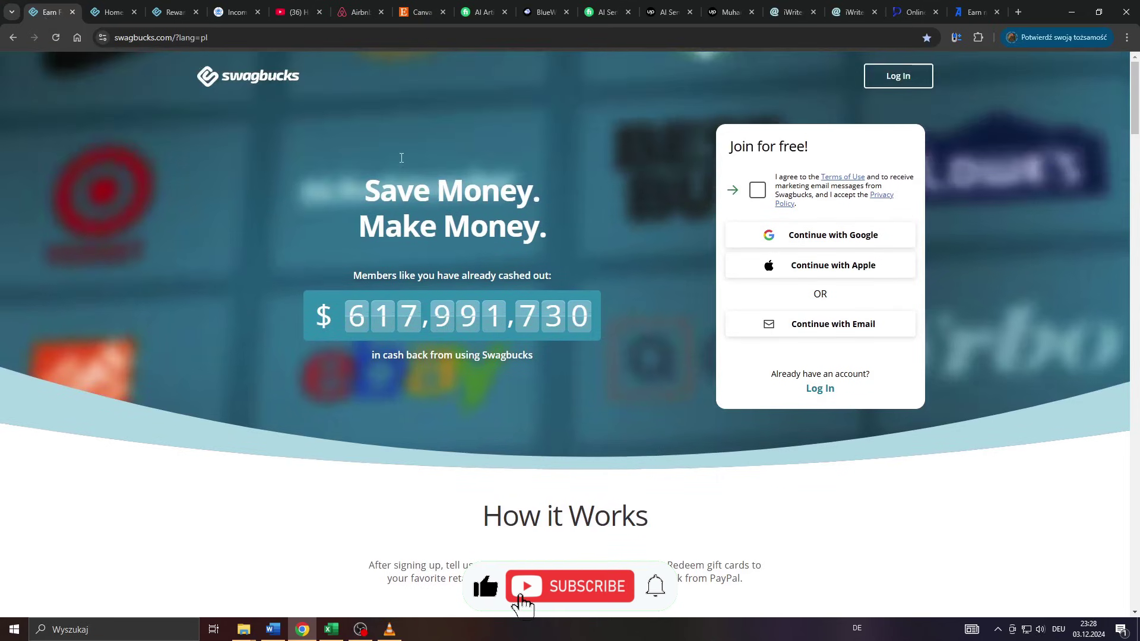
scroll(390, 163, "up", 5, "ctrl")
left_click_drag(335, 214, 529, 266)
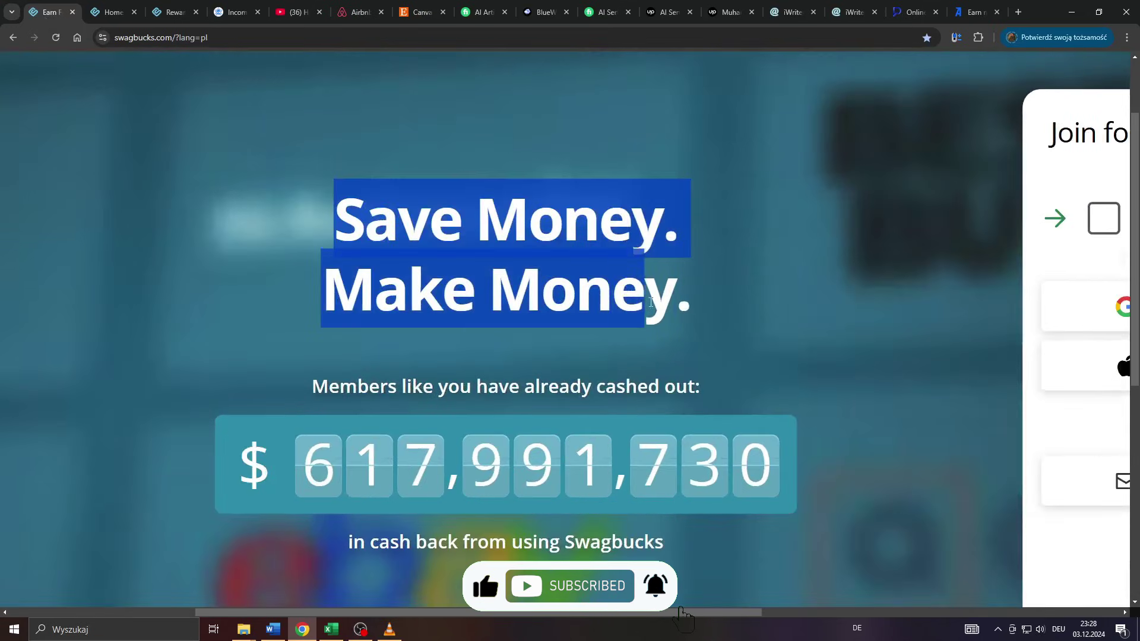
left_click(288, 214)
scroll(383, 276, "down", 4)
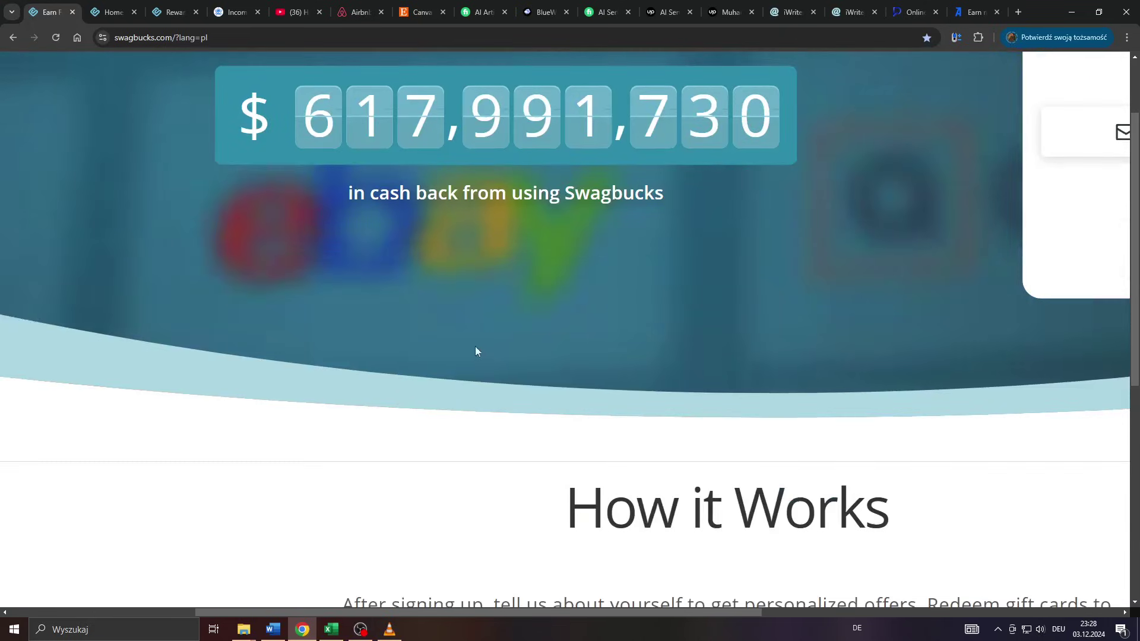
scroll(481, 339, "up", 1)
scroll(537, 288, "up", 1)
triple_click(684, 309)
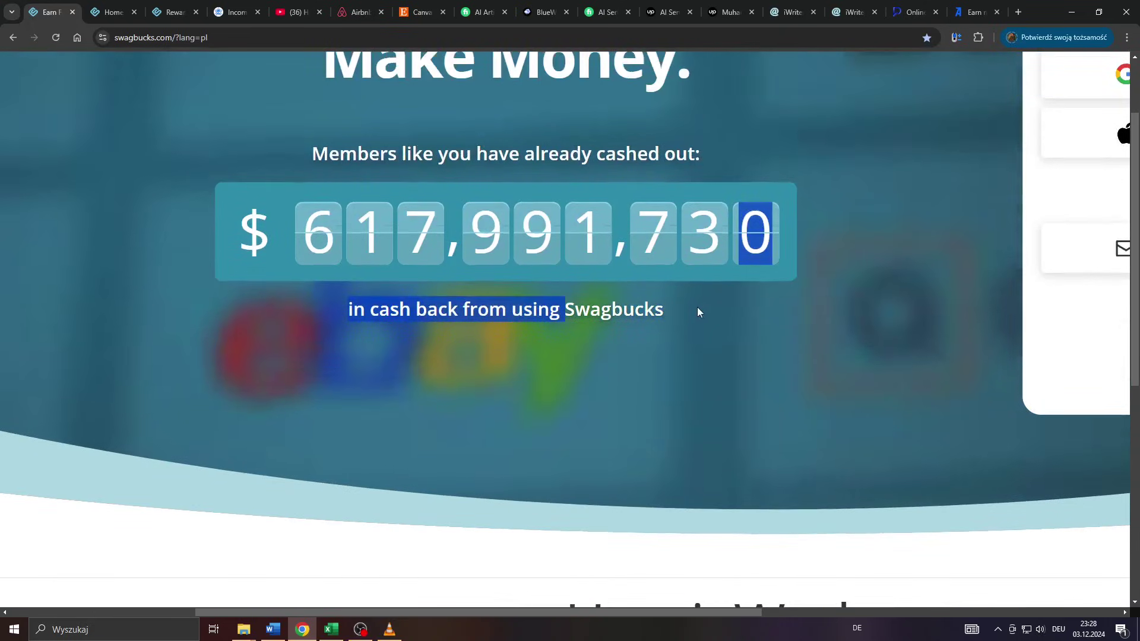
scroll(679, 309, "down", 2, "ctrl")
scroll(679, 307, "down", 3, "ctrl")
scroll(452, 381, "down", 1)
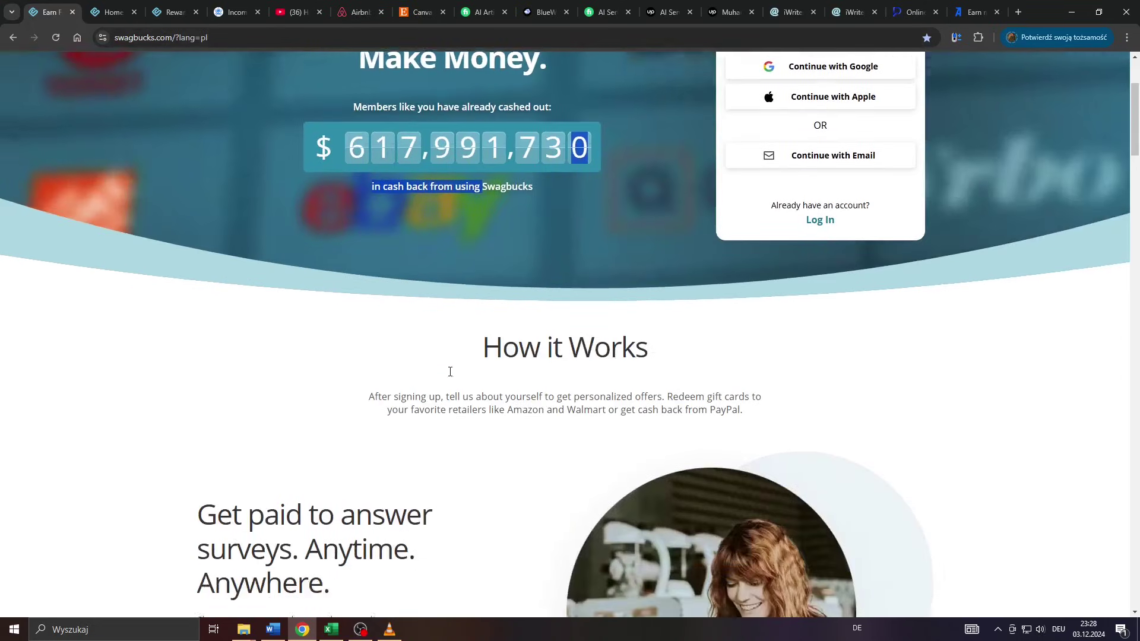
scroll(442, 363, "up", 2)
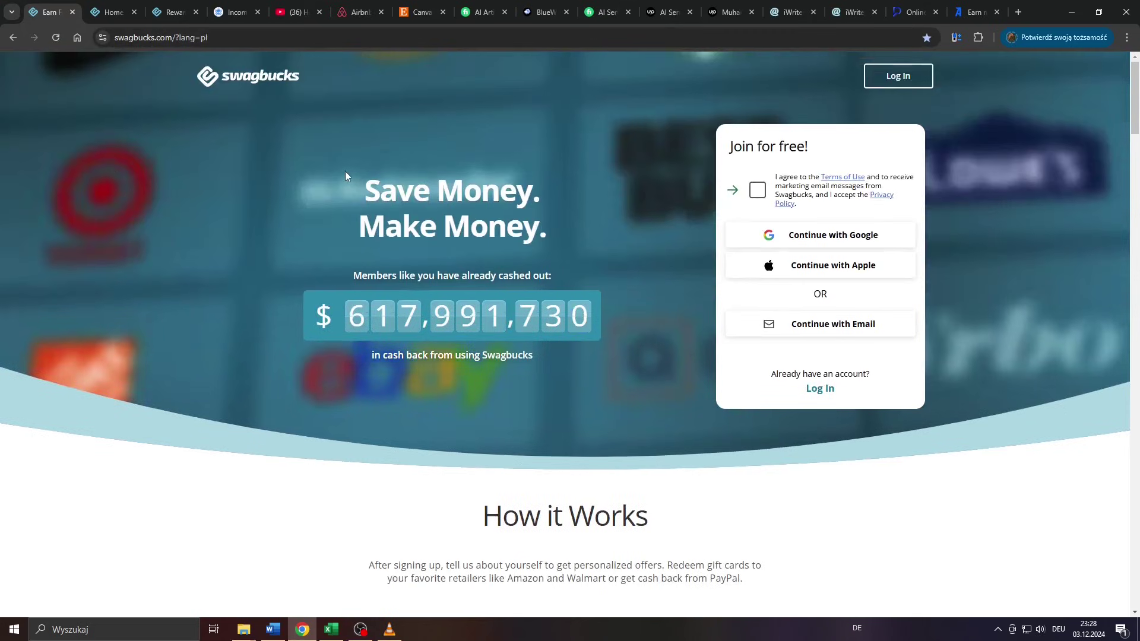
scroll(344, 176, "down", 4)
mouse_move(222, 307)
left_mouse_down()
mouse_move(317, 376)
mouse_move(198, 338)
left_mouse_up()
scroll(164, 281, "down", 2)
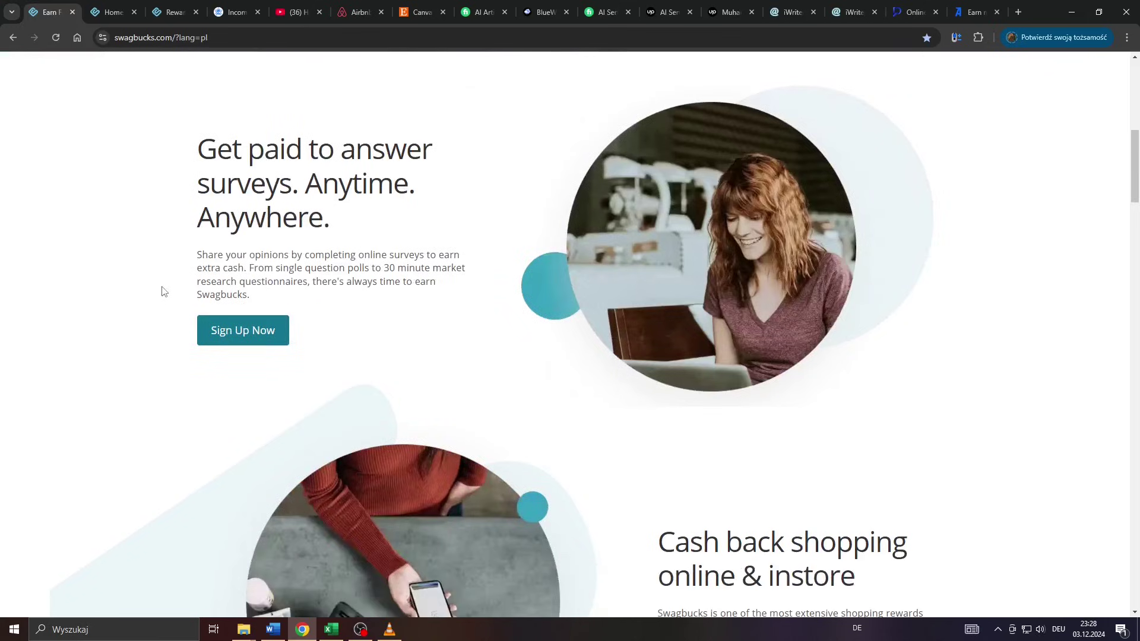
left_click_drag(193, 154, 347, 150)
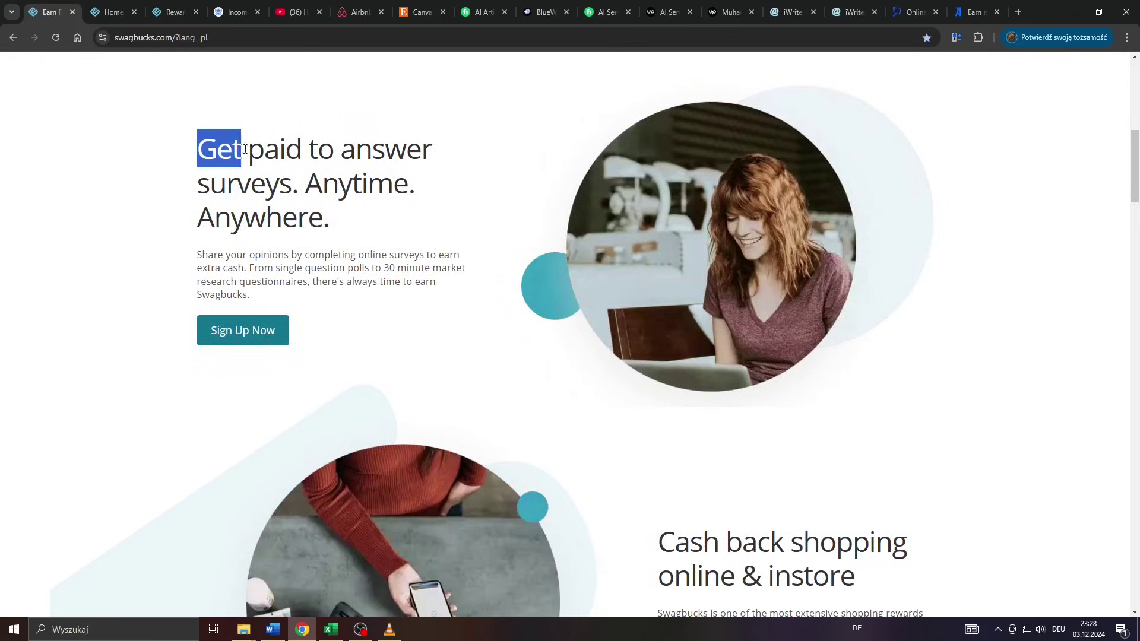
left_click(340, 150)
scroll(383, 248, "down", 3)
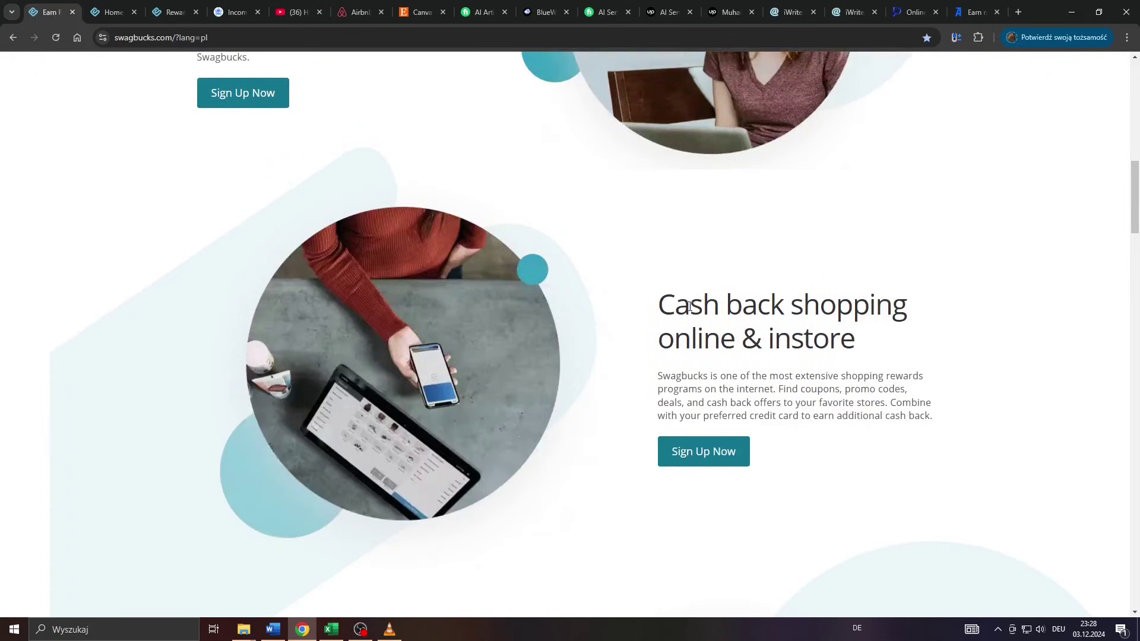
scroll(688, 307, "up", 2)
- Switch to the Swagbucks member dashboard and browse its games, partner offers and cash-back sections
left_click(99, 10)
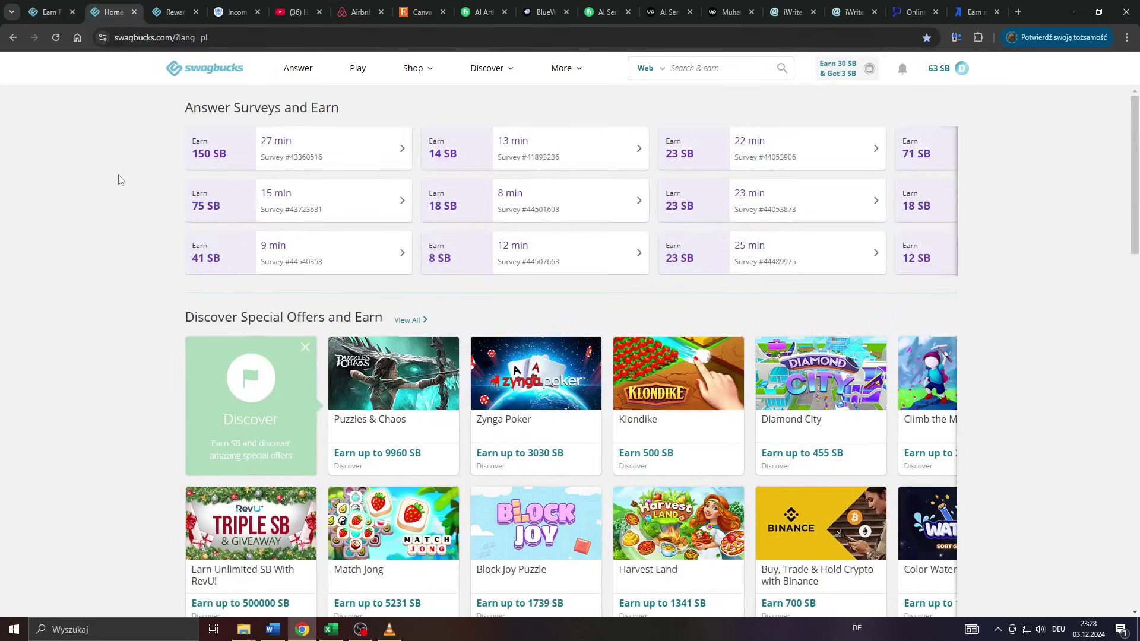
scroll(118, 180, "down", 3)
scroll(131, 373, "down", 2)
scroll(267, 378, "down", 2)
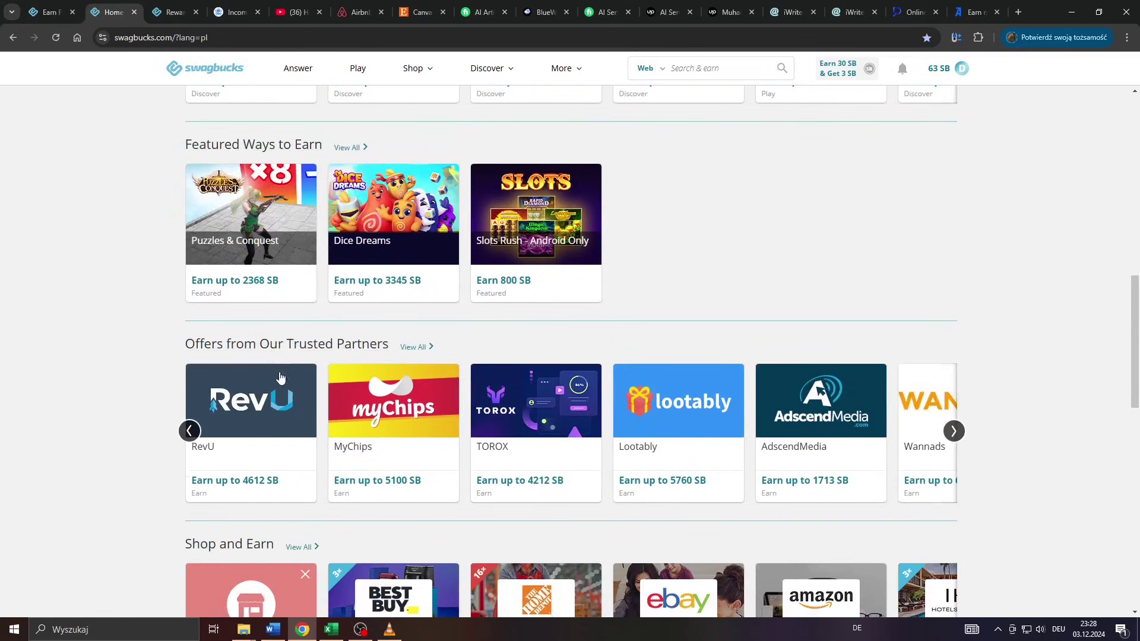
scroll(358, 427, "down", 1)
scroll(267, 438, "up", 3)
scroll(268, 438, "up", 3)
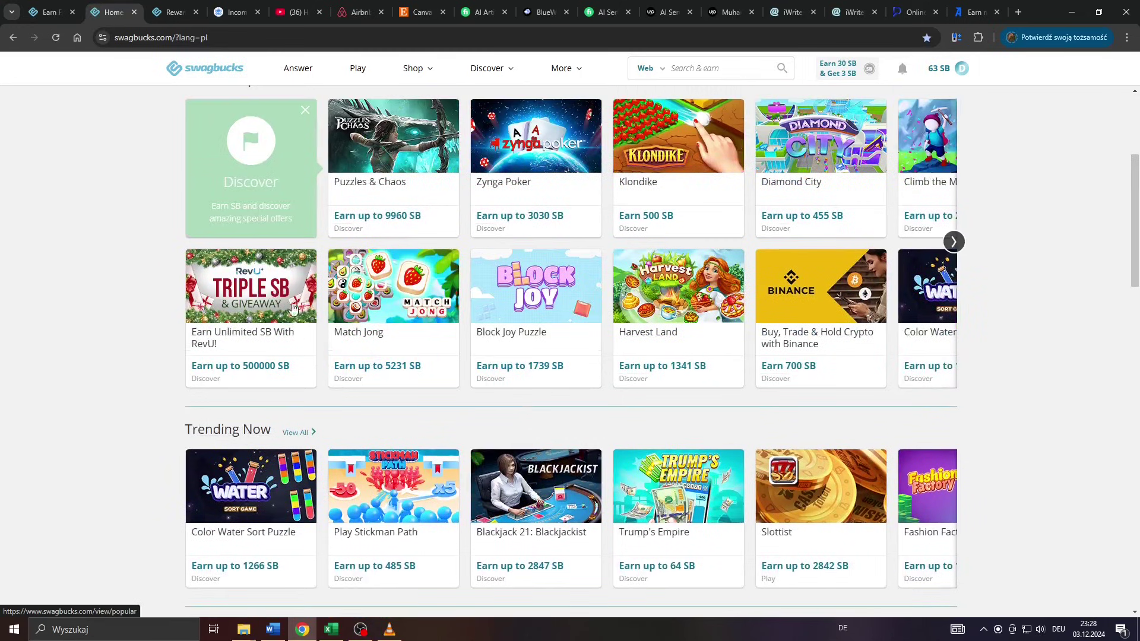
scroll(406, 329, "up", 2)
scroll(336, 335, "down", 1)
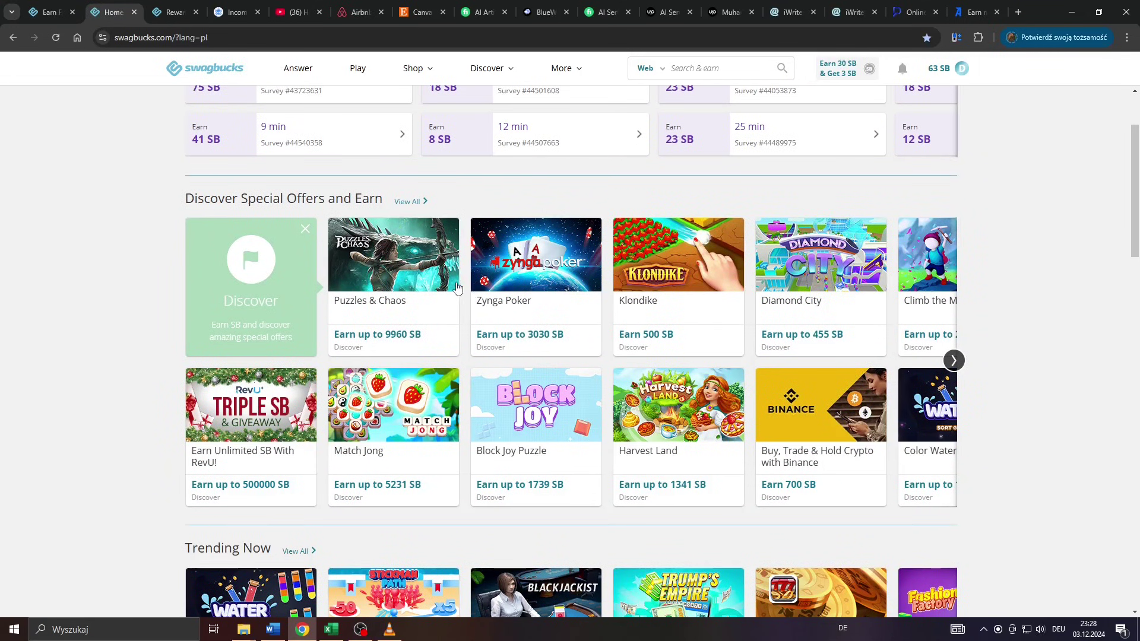
scroll(437, 255, "up", 1)
scroll(340, 183, "down", 3)
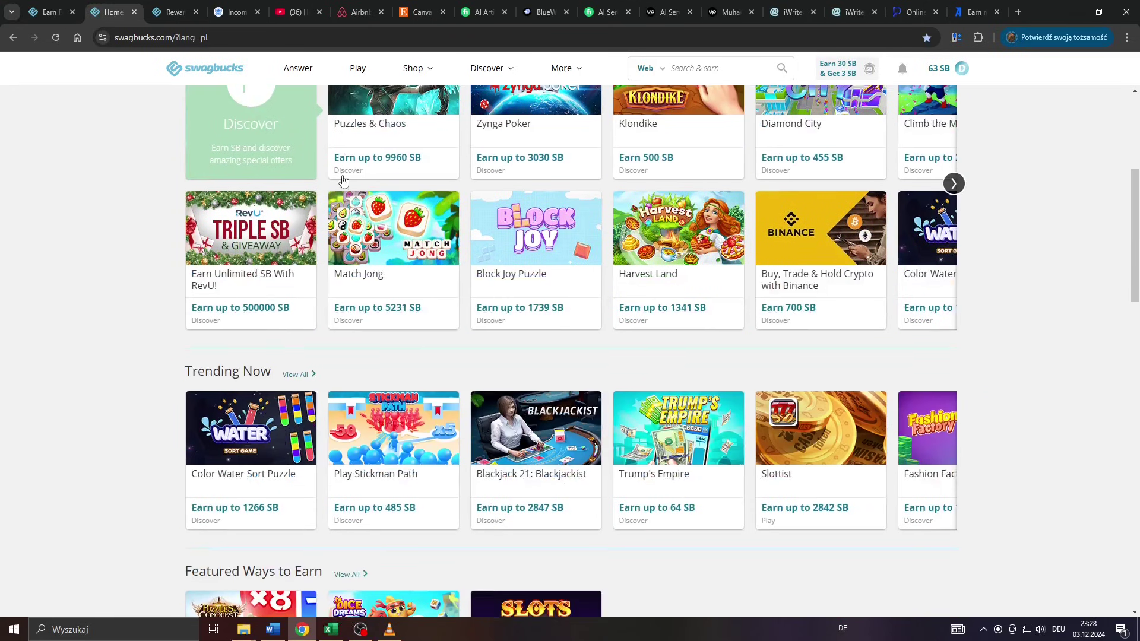
scroll(614, 241, "down", 2)
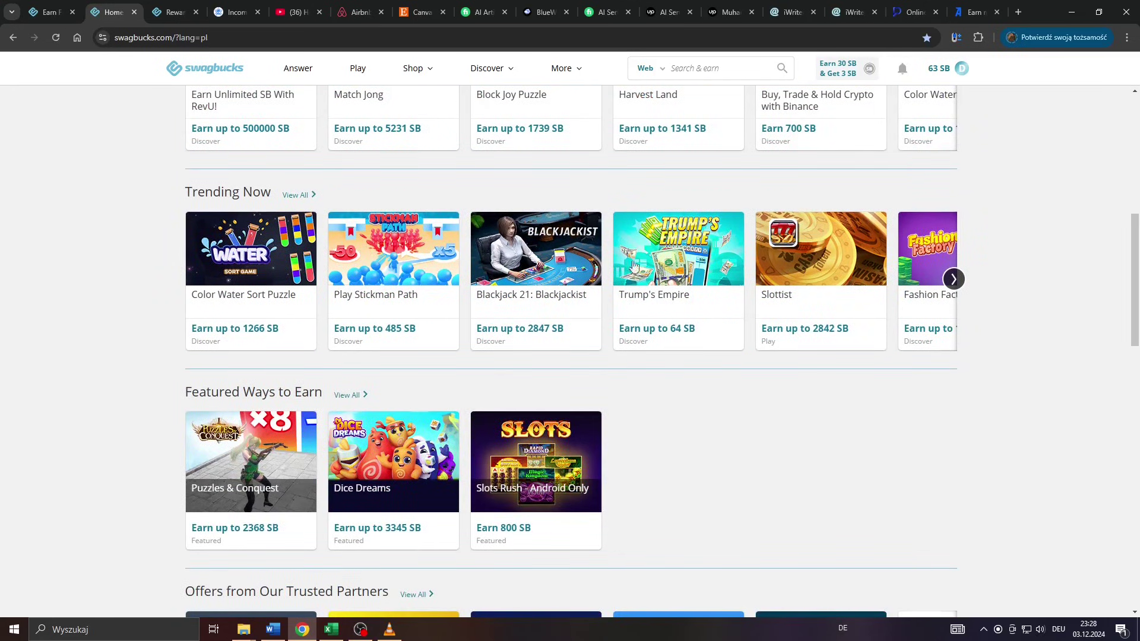
scroll(657, 265, "down", 2)
scroll(355, 230, "down", 1)
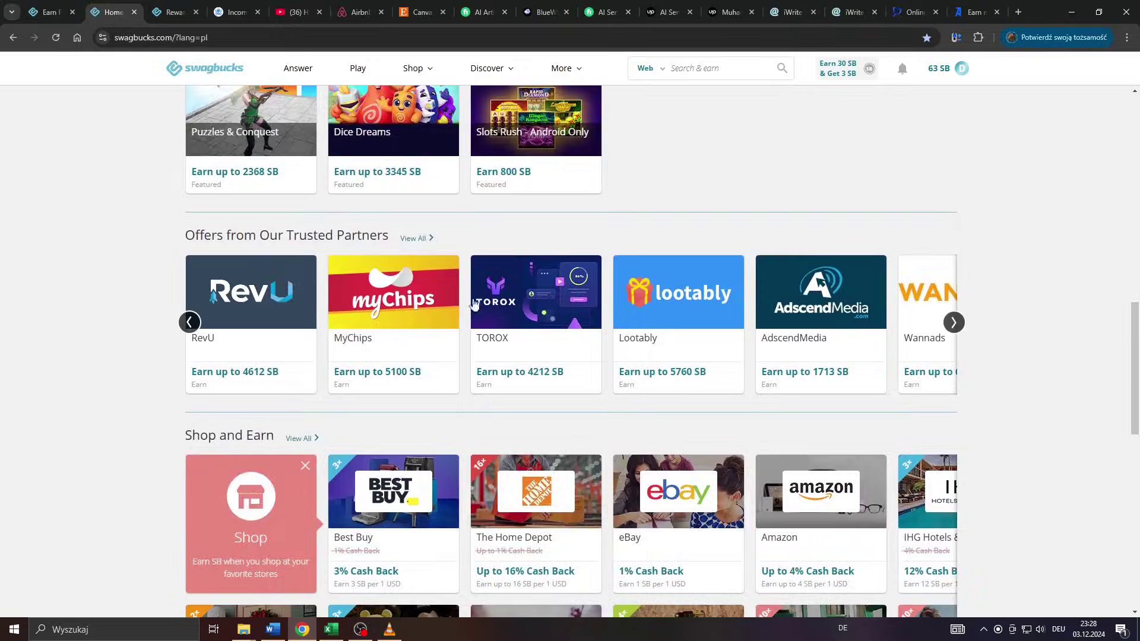
scroll(435, 303, "down", 2)
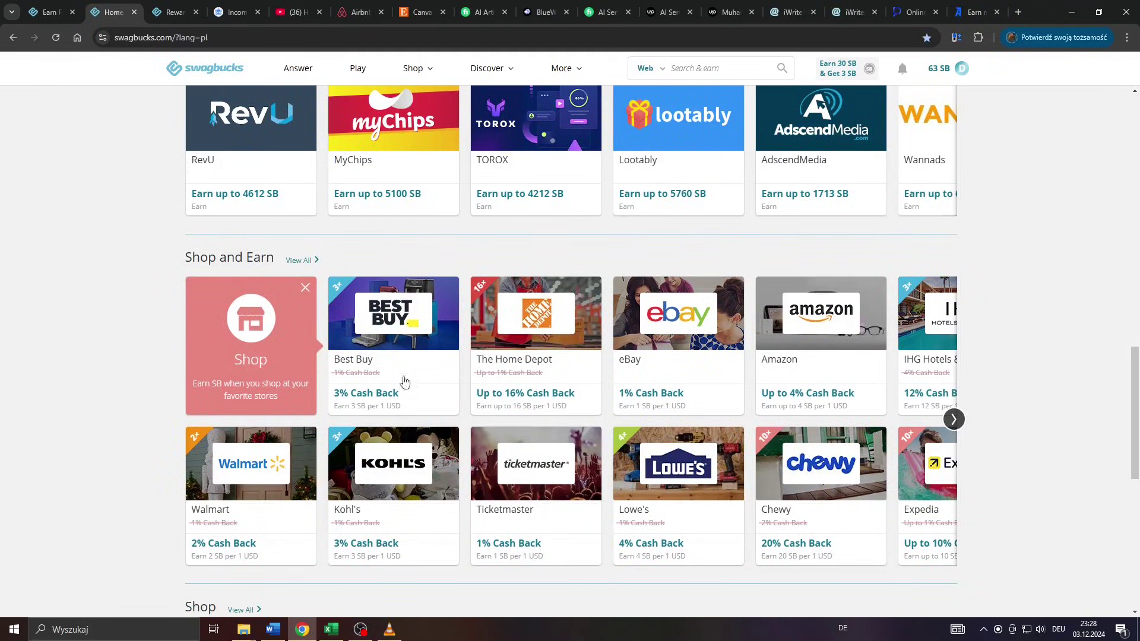
scroll(486, 300, "up", 2)
scroll(532, 300, "up", 3)
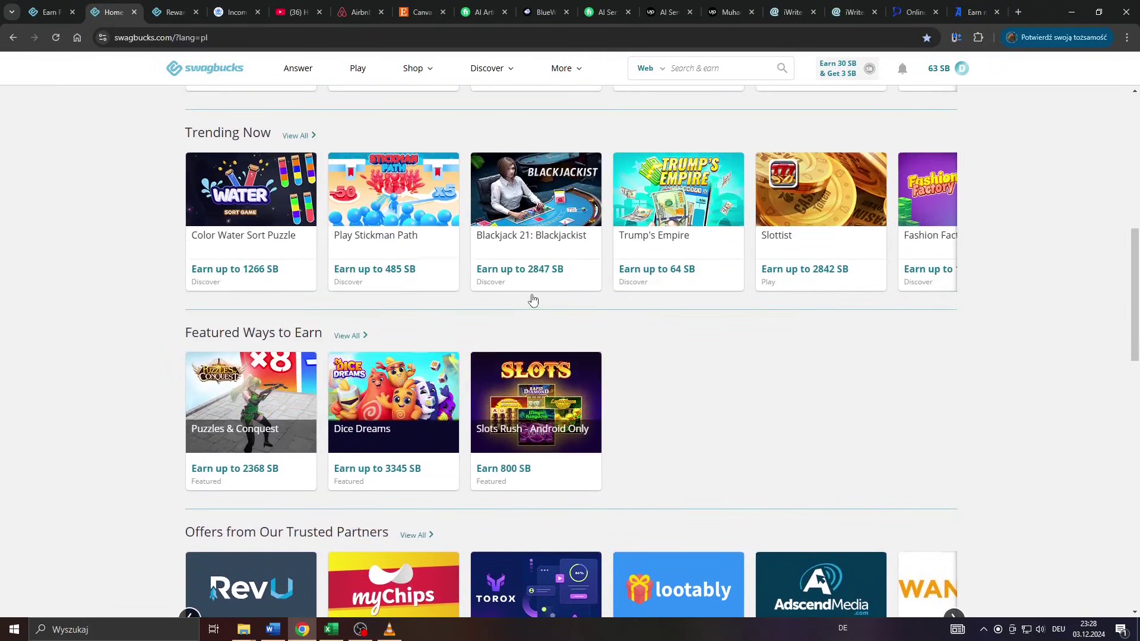
scroll(532, 299, "up", 3)
scroll(532, 300, "up", 2)
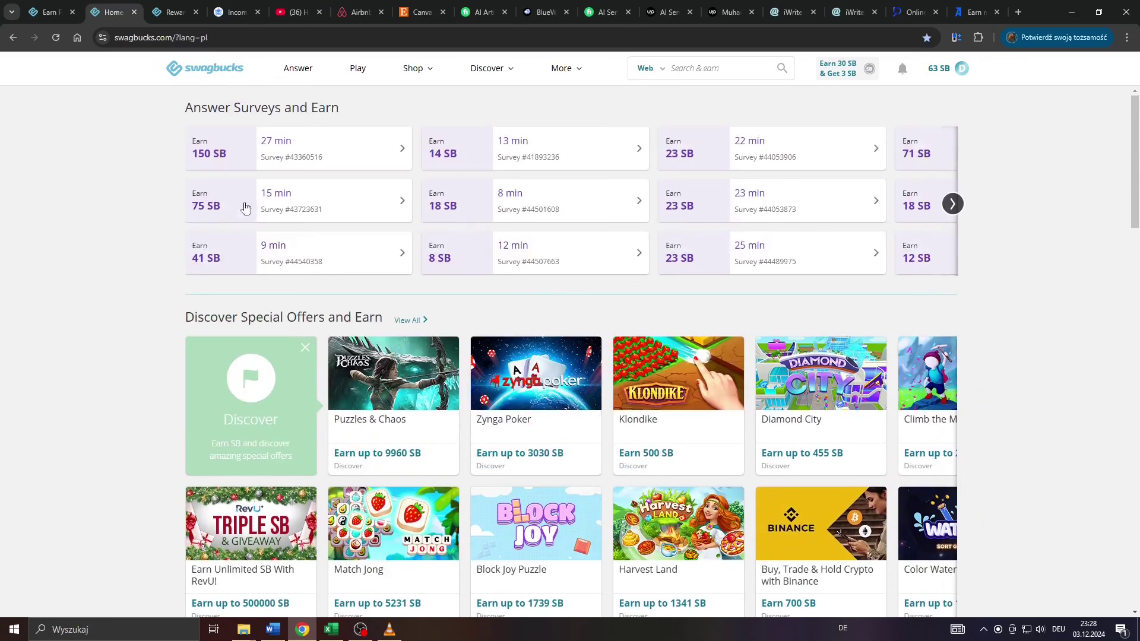
scroll(216, 124, "up", 3, "ctrl")
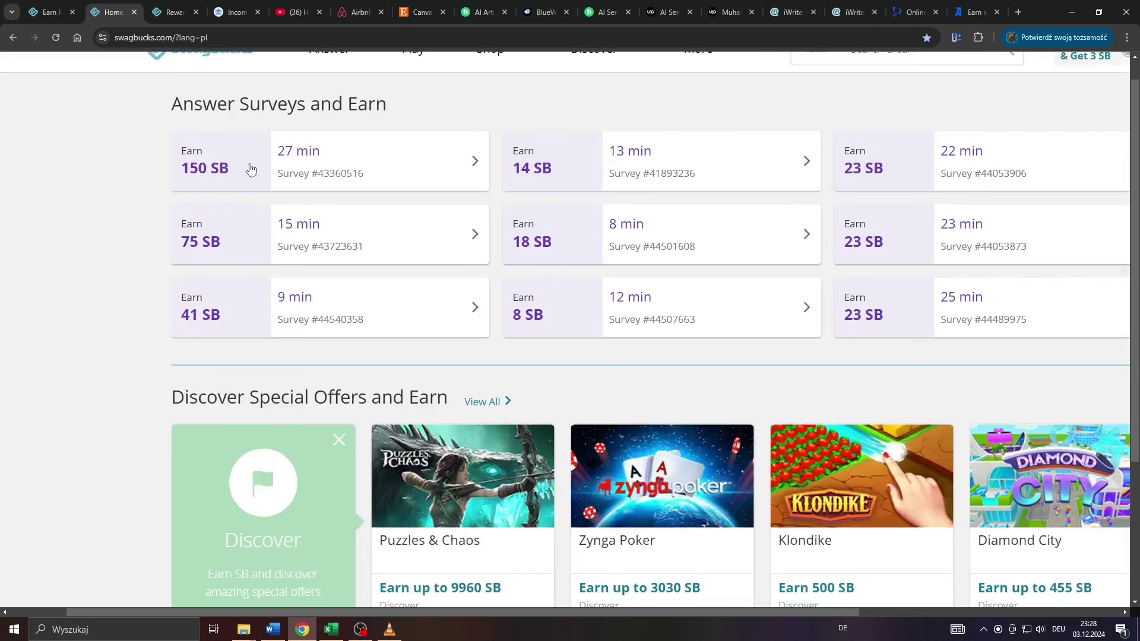
scroll(673, 196, "down", 3, "ctrl")
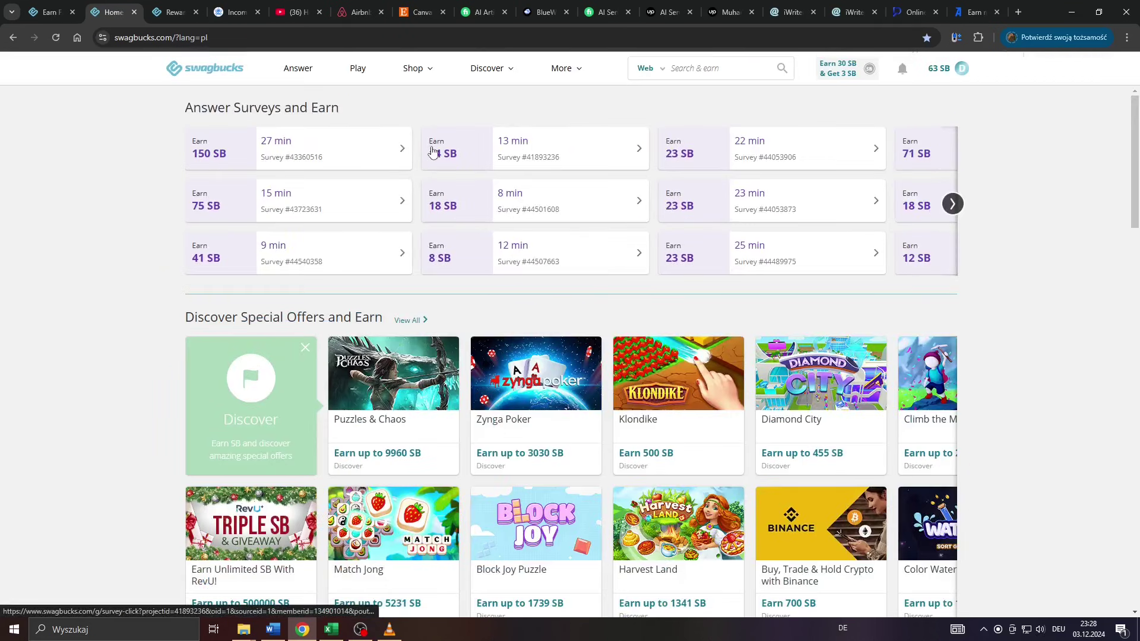
- On Redeem Rewards, expand 'Exclusive offers for you' to show the PayPal and Apple gift cards
left_click(174, 11)
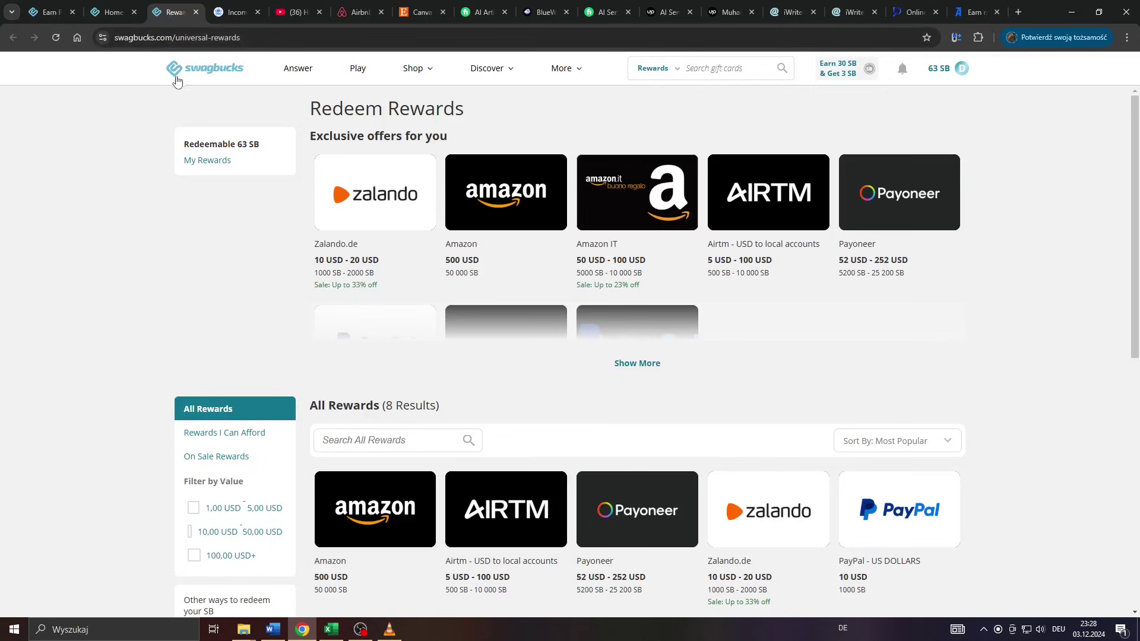
scroll(166, 107, "up", 6, "ctrl")
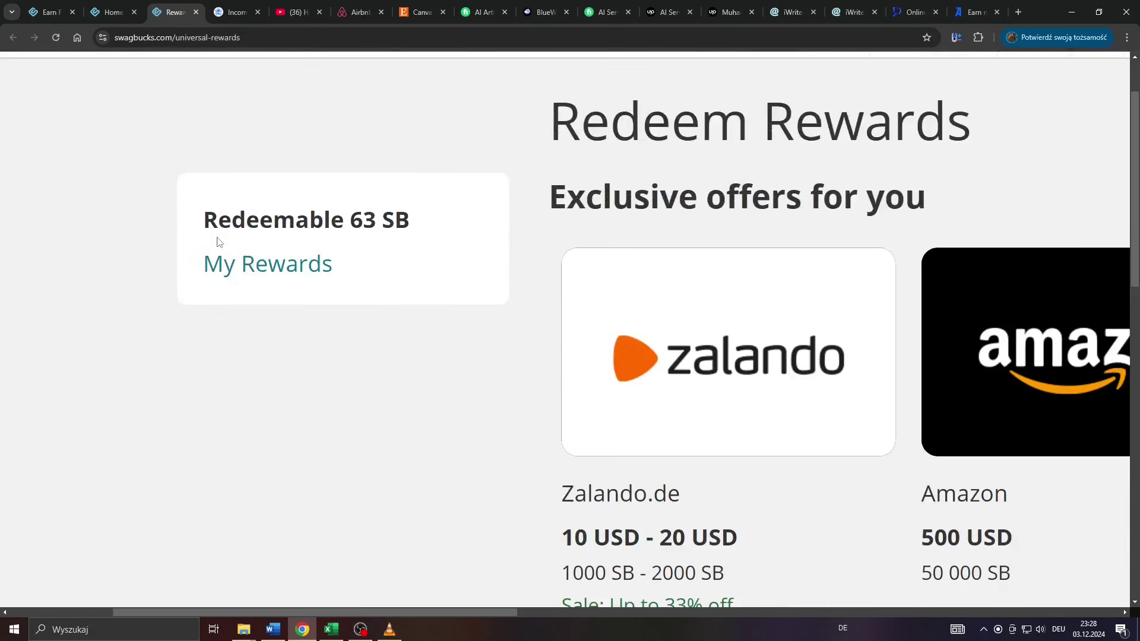
scroll(265, 223, "down", 2, "ctrl")
scroll(735, 158, "down", 4, "ctrl")
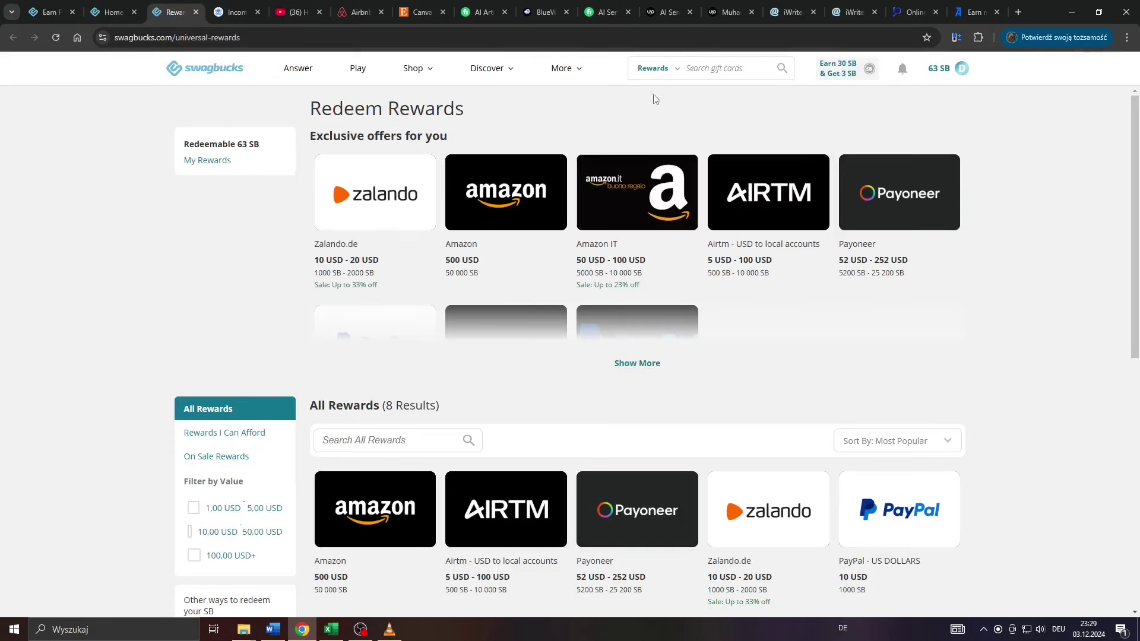
scroll(346, 297, "up", 3, "ctrl")
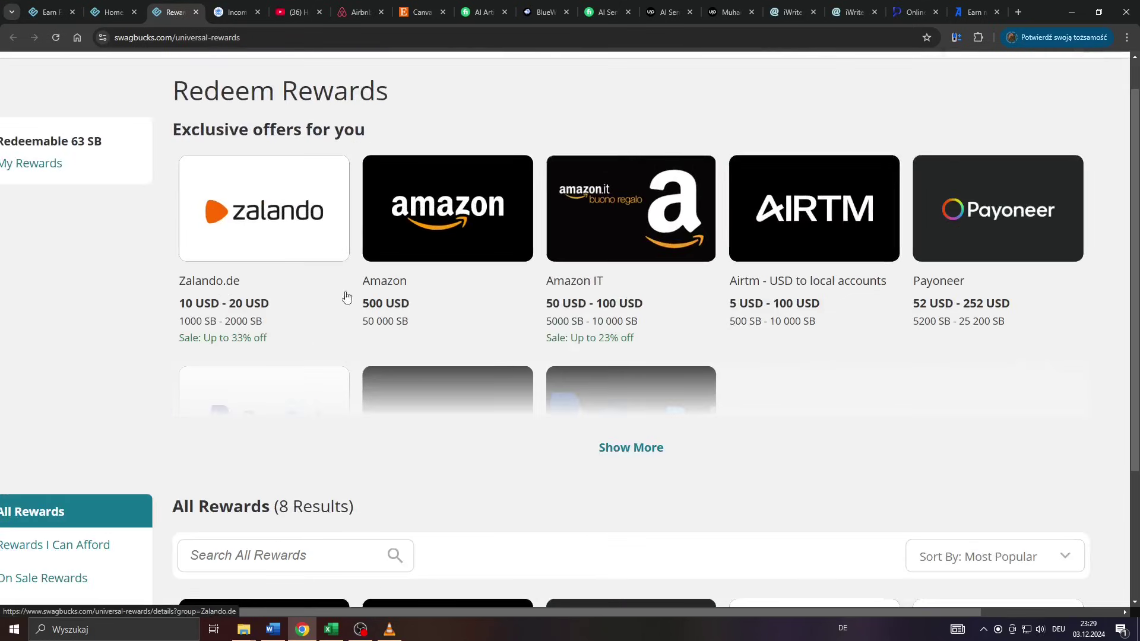
left_click(660, 448)
scroll(427, 254, "down", 1)
scroll(338, 230, "up", 1)
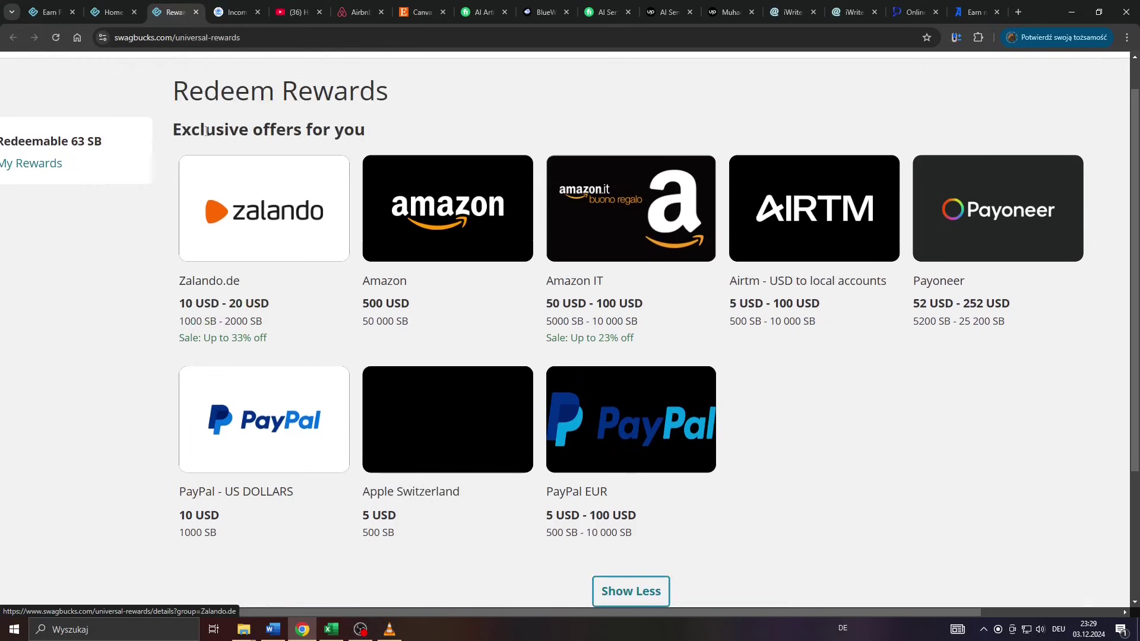
left_click_drag(203, 130, 366, 130)
left_click(366, 131)
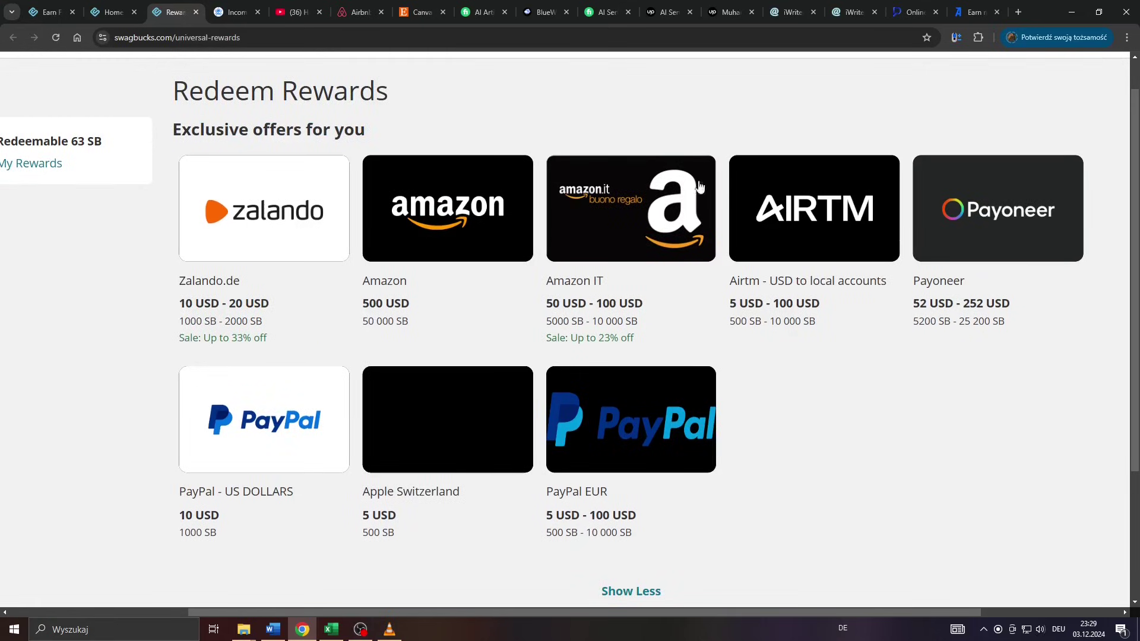
scroll(534, 192, "down", 1)
scroll(457, 198, "down", 4)
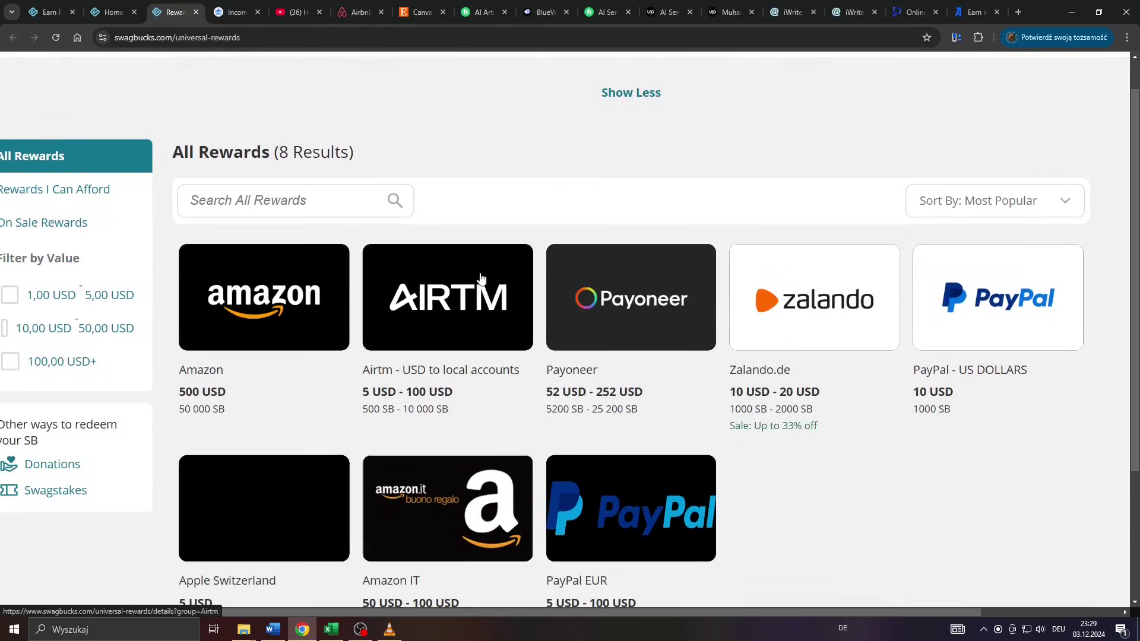
scroll(481, 279, "up", 3)
scroll(418, 272, "up", 2)
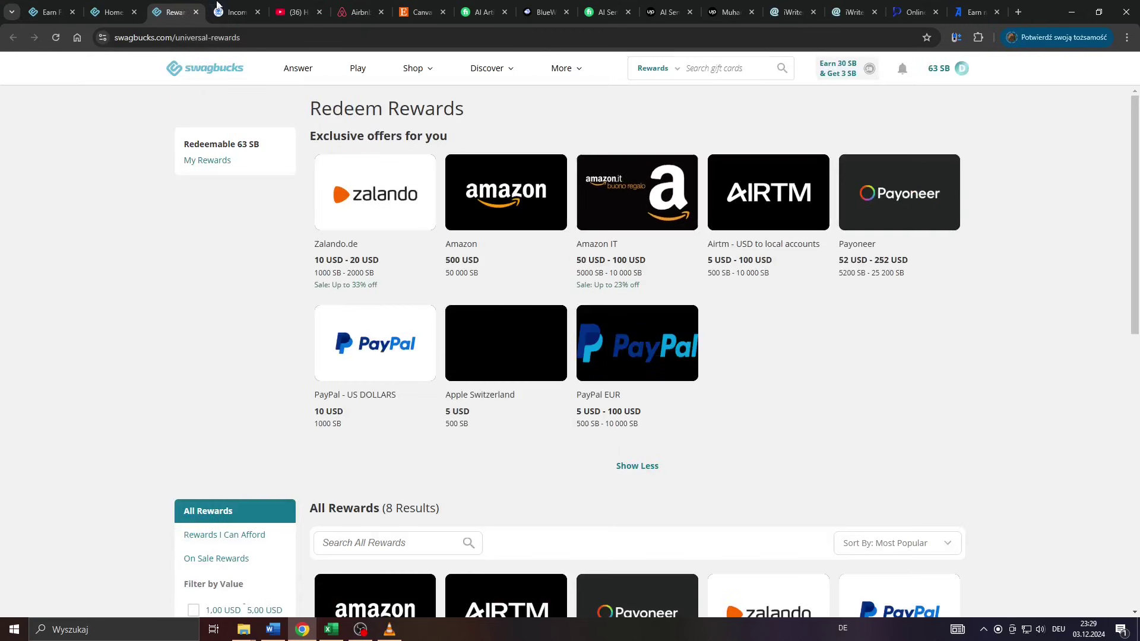
- Switch to Spider Income and highlight the passive income heading and introductory paragraph
left_click(229, 11)
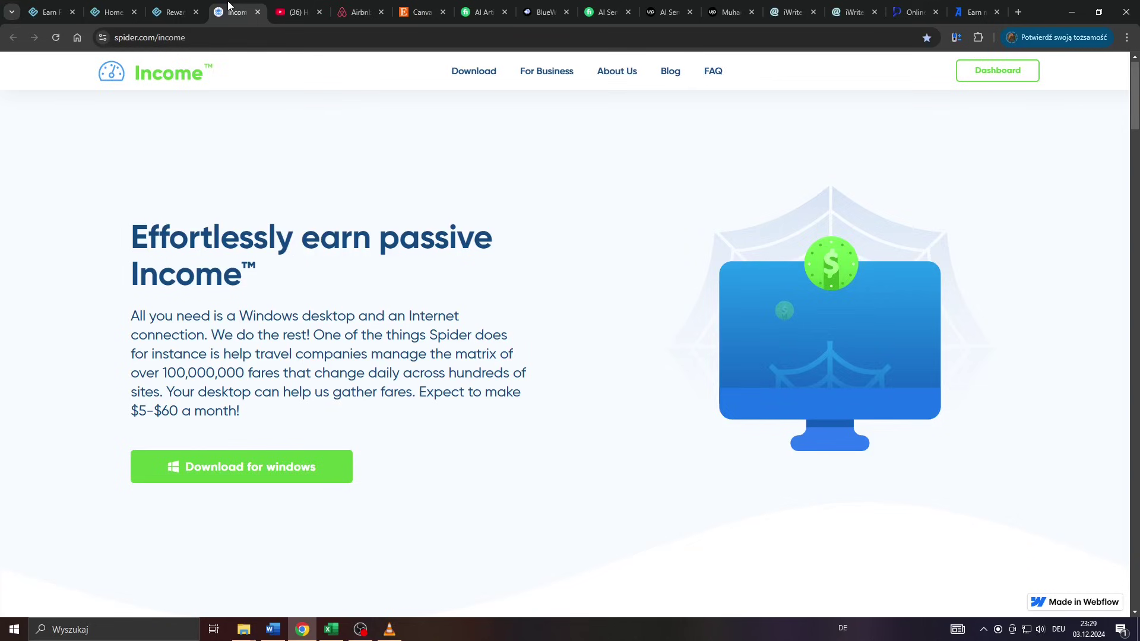
scroll(80, 224, "up", 3, "ctrl")
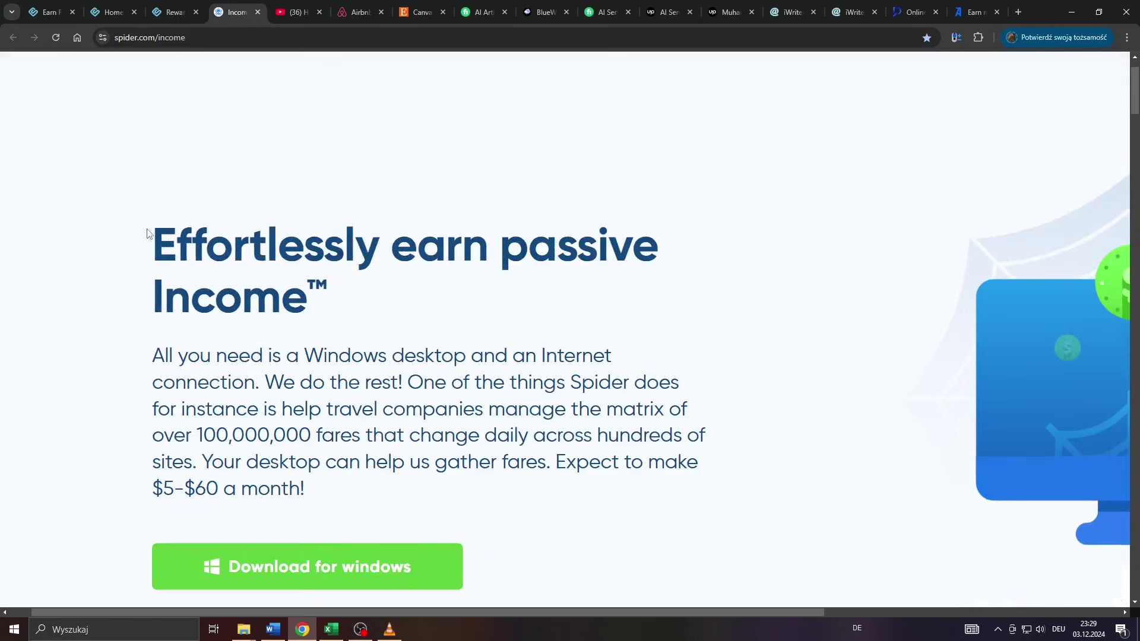
left_click_drag(147, 233, 159, 258)
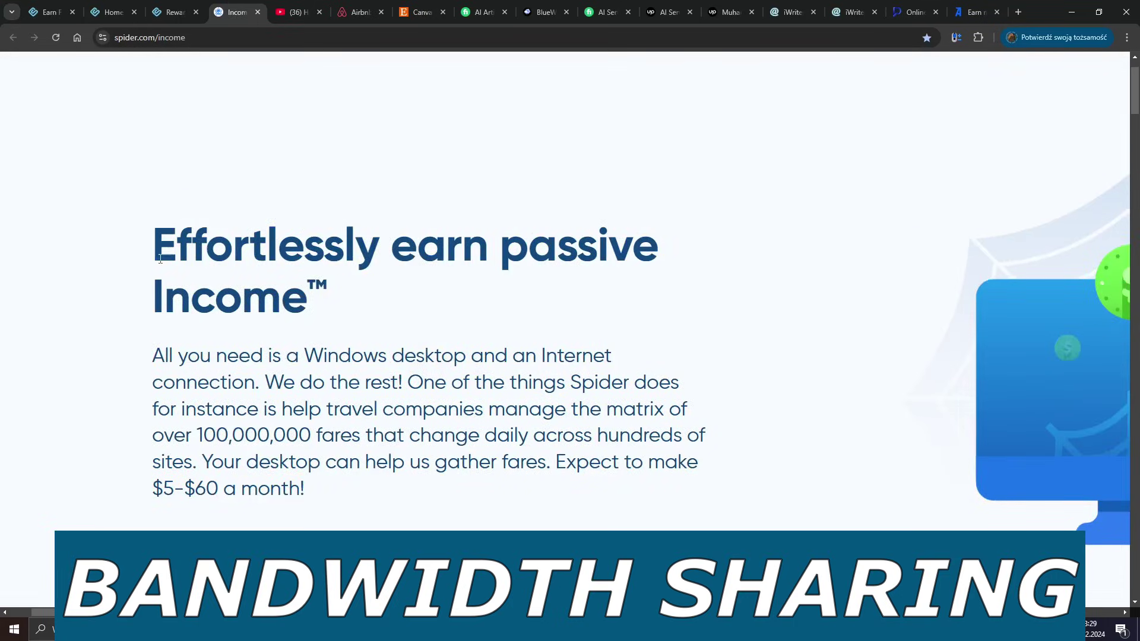
scroll(179, 241, "down", 2)
mouse_move(152, 225)
left_mouse_down()
mouse_move(270, 307)
mouse_move(177, 237)
left_mouse_up()
scroll(155, 237, "up", 1)
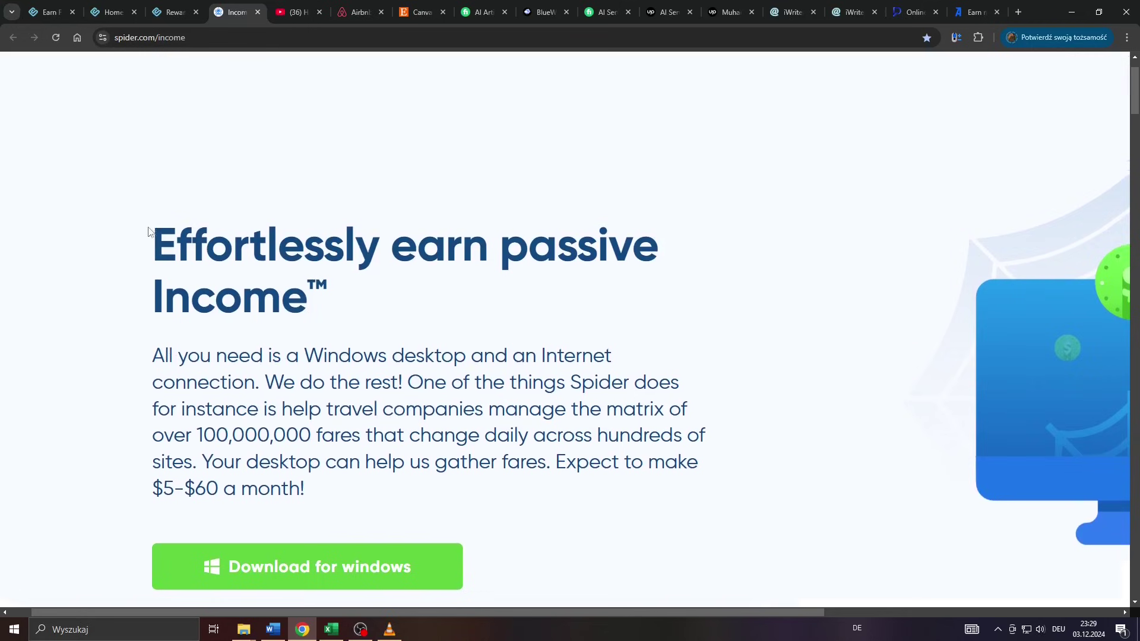
left_click_drag(152, 234, 324, 461)
left_click(108, 244)
- Zoom in to read the 'Easy way to earn passive Income' heading and monthly-earnings sentence, then reset zoom
key("ctrl+minus")
key("ctrl+minus")
key("ctrl+minus")
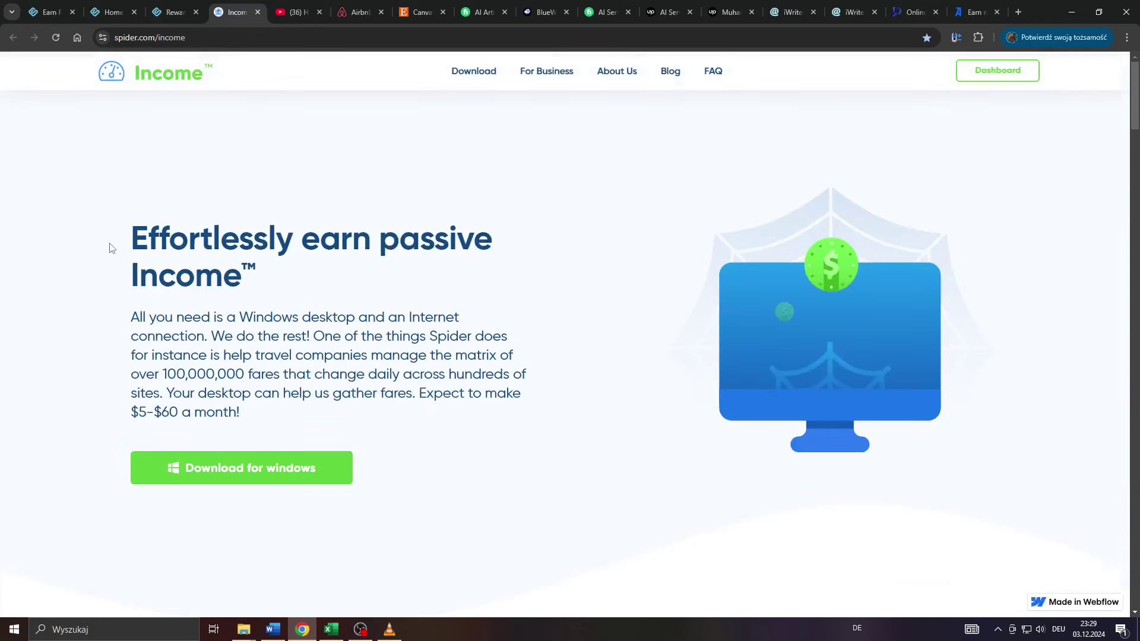
scroll(354, 196, "down", 3)
scroll(430, 176, "down", 3)
key("ctrl+plus")
key("ctrl+plus")
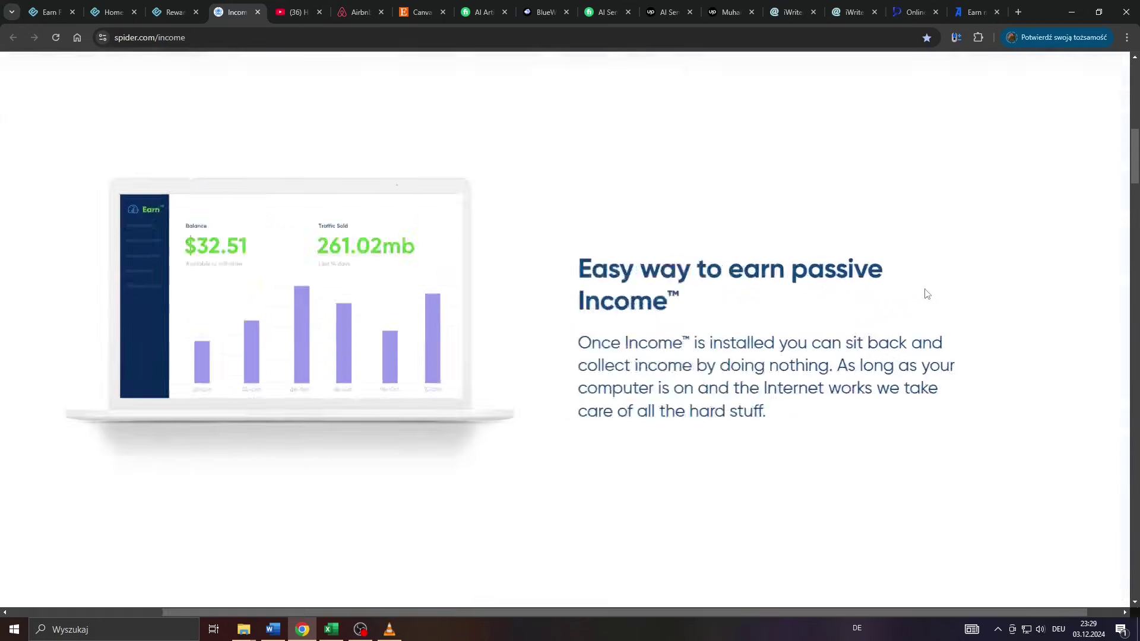
key("ctrl+plus")
left_click_drag(356, 254, 521, 313)
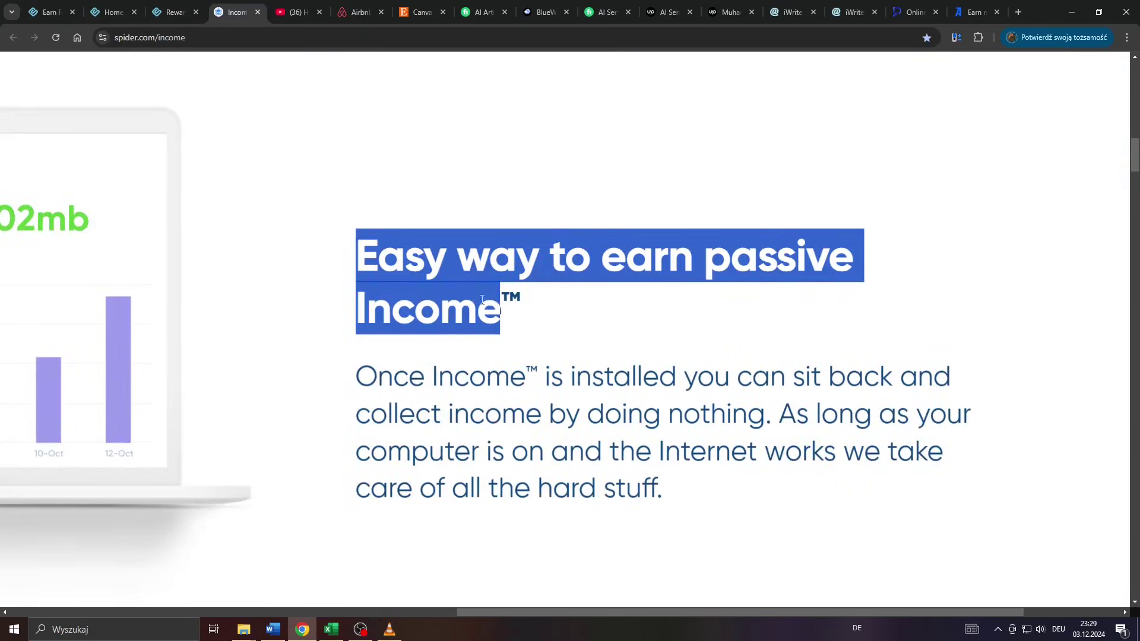
key("ctrl+minus")
key("ctrl+minus")
key("ctrl+minus")
left_click(303, 256)
key("ctrl+plus")
key("ctrl+plus")
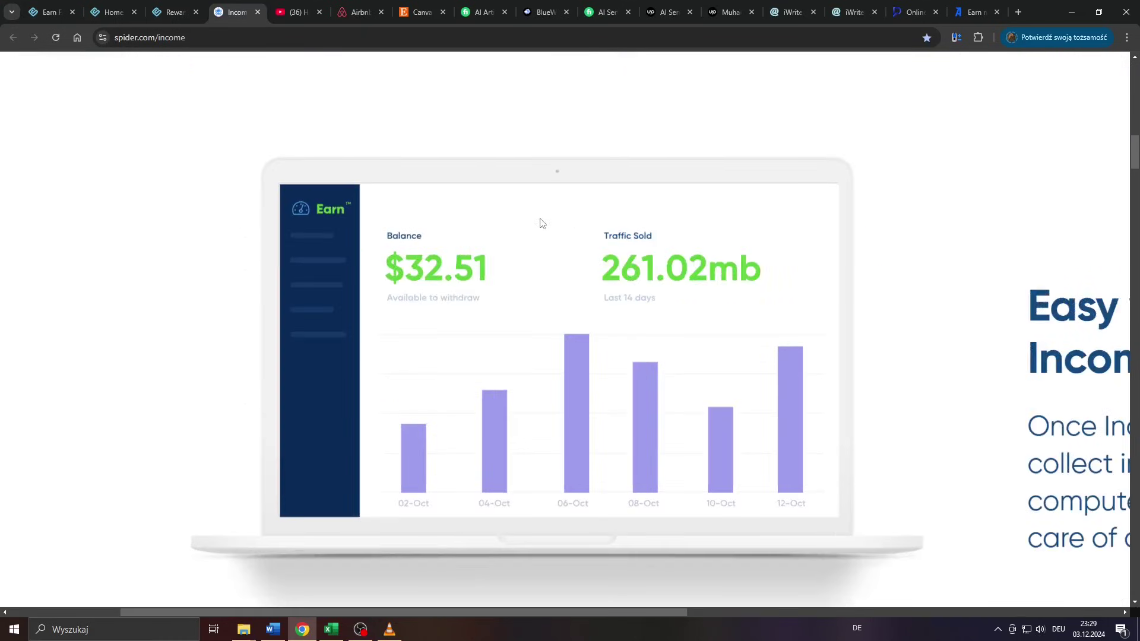
key("ctrl+minus")
key("ctrl+minus")
scroll(399, 238, "up", 3)
scroll(381, 235, "up", 3)
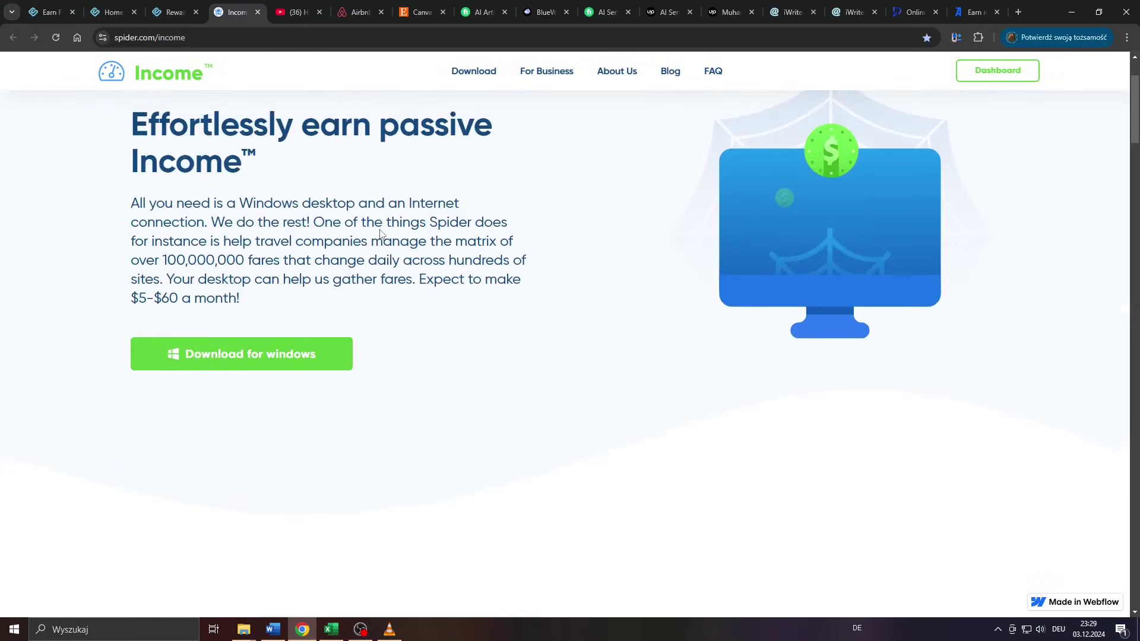
key("ctrl+plus")
key("ctrl+plus")
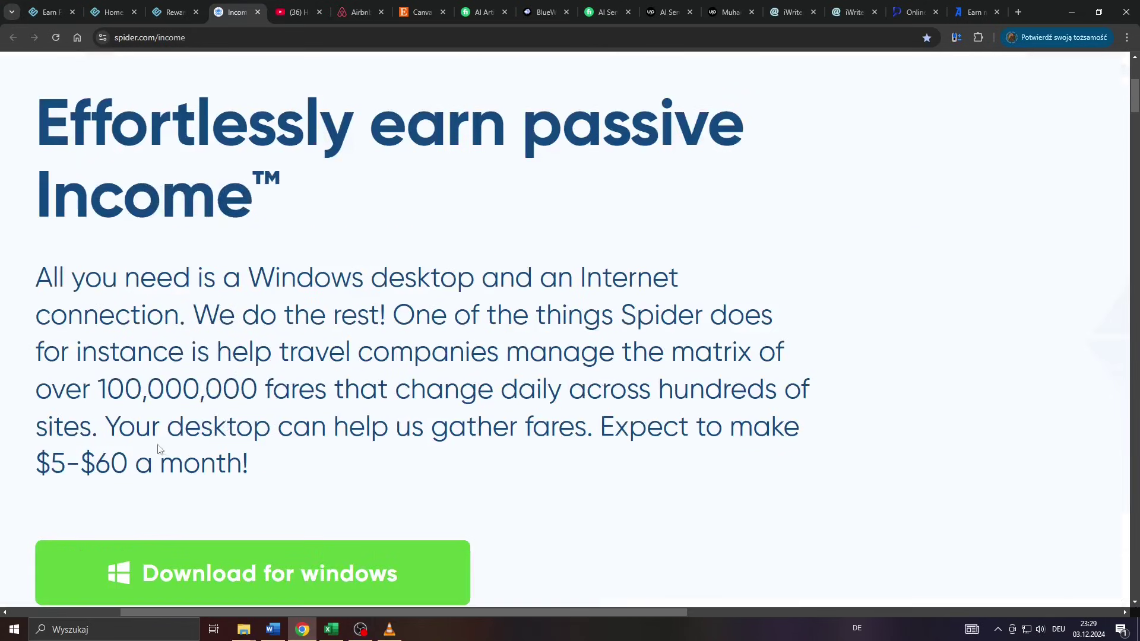
left_click_drag(157, 448, 485, 459)
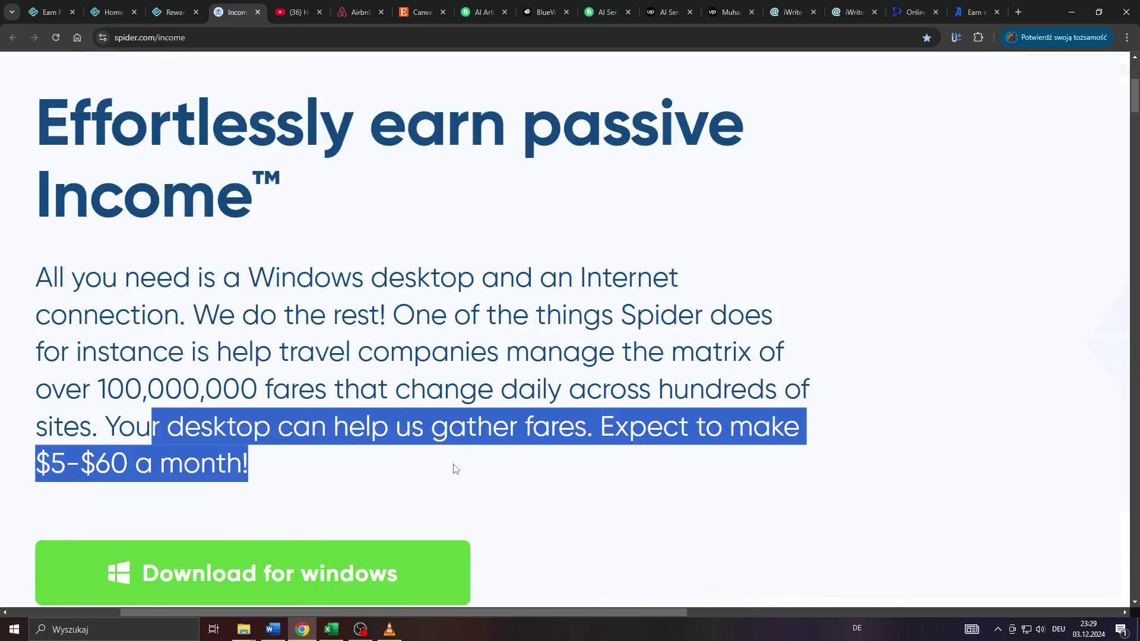
key("ctrl+minus")
key("ctrl+minus")
left_click(357, 437)
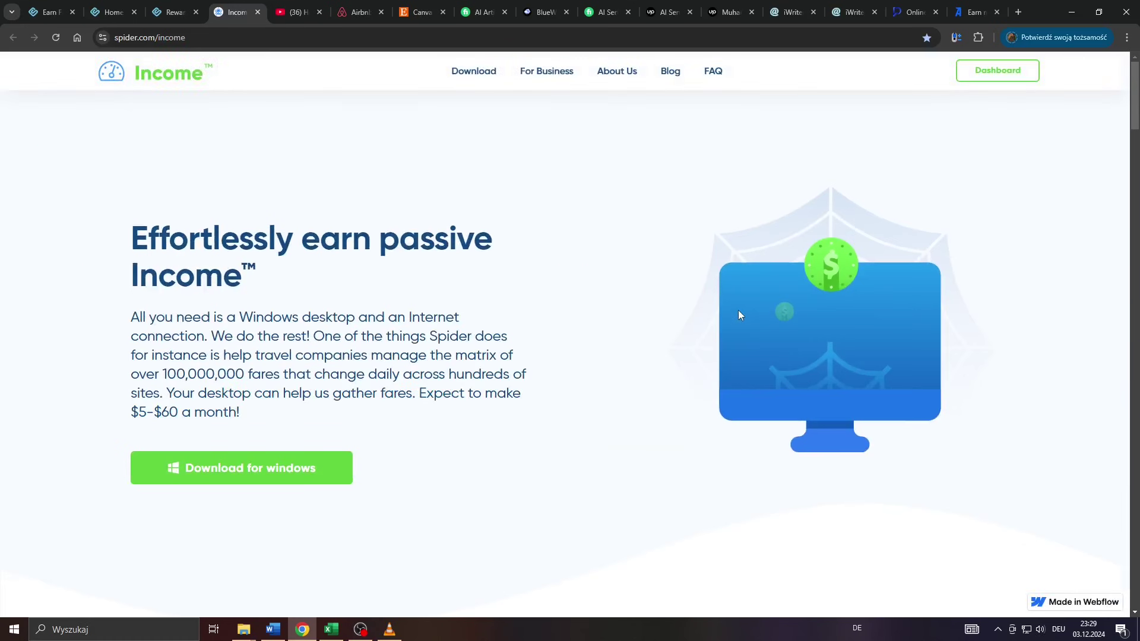
scroll(738, 314, "down", 2)
scroll(738, 315, "down", 2)
scroll(738, 314, "down", 1)
scroll(739, 314, "down", 4)
scroll(562, 323, "down", 1)
scroll(432, 295, "down", 1)
scroll(534, 285, "down", 4)
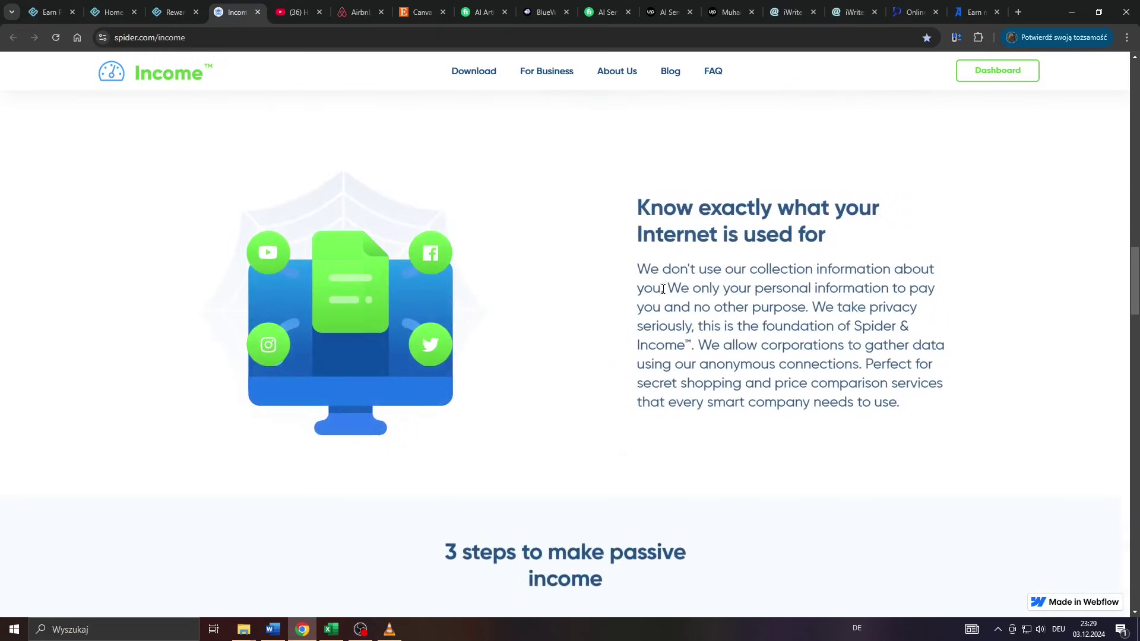
scroll(590, 357, "down", 3)
scroll(534, 330, "down", 2)
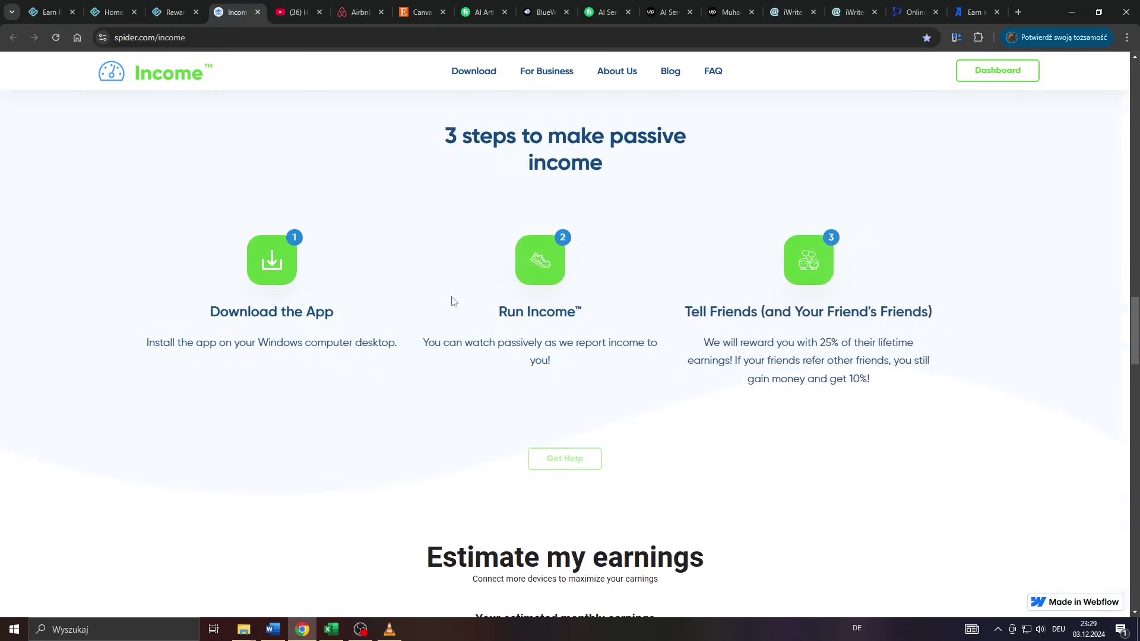
scroll(687, 297, "down", 3)
scroll(619, 314, "down", 1)
- Set the earnings slider to 2GB daily ($3.00/month) and highlight the Download the App step
left_click_drag(443, 373, 514, 358)
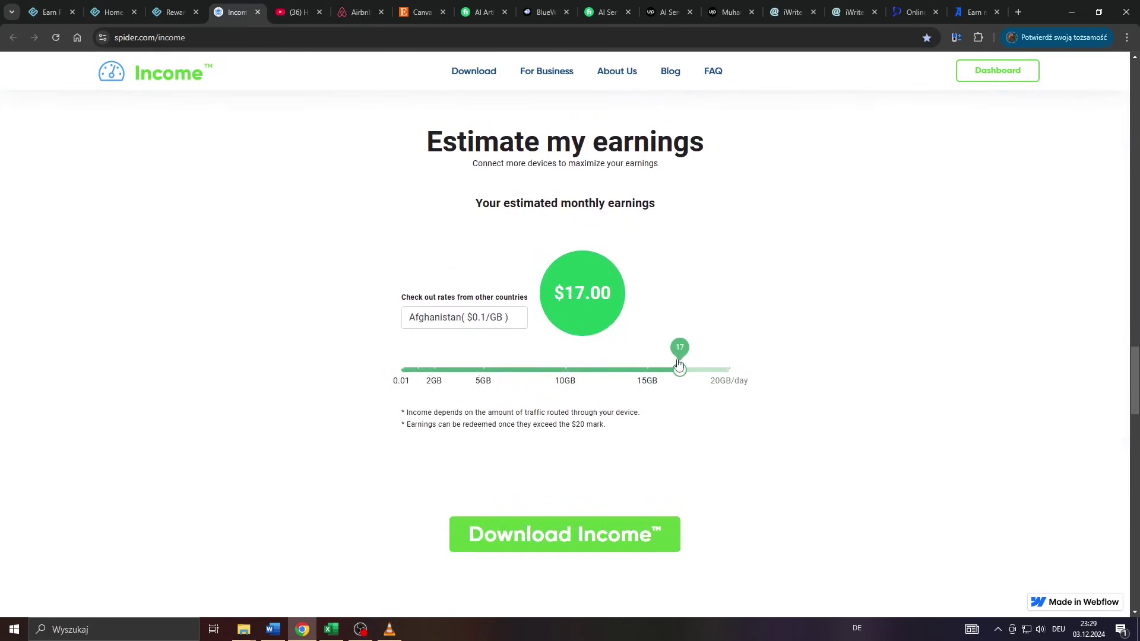
scroll(507, 336, "down", 3)
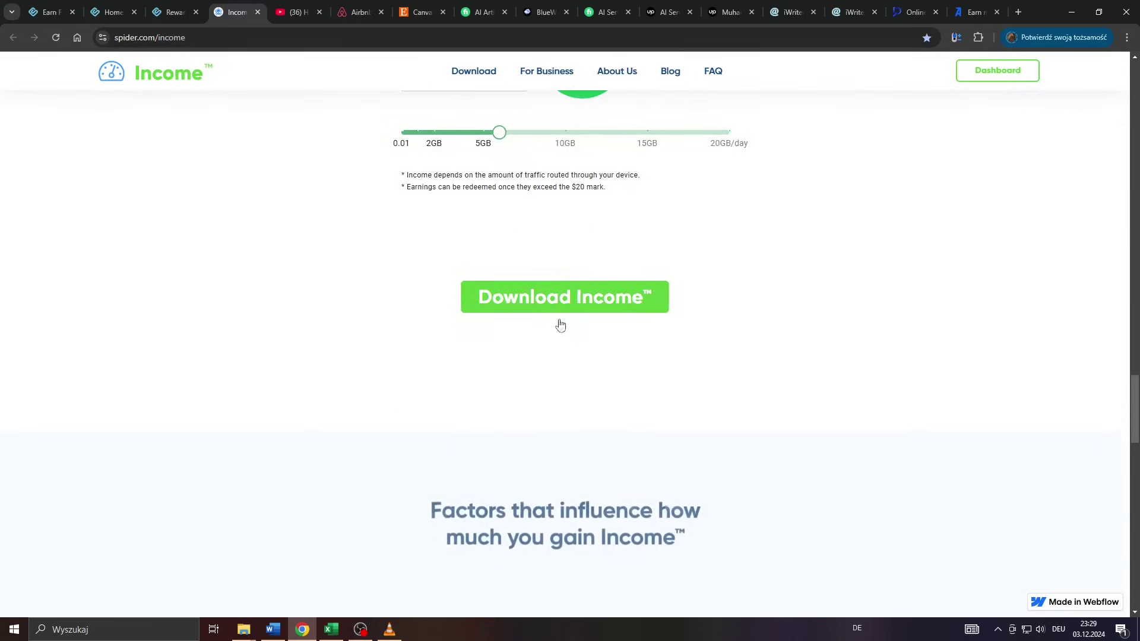
scroll(564, 326, "down", 3)
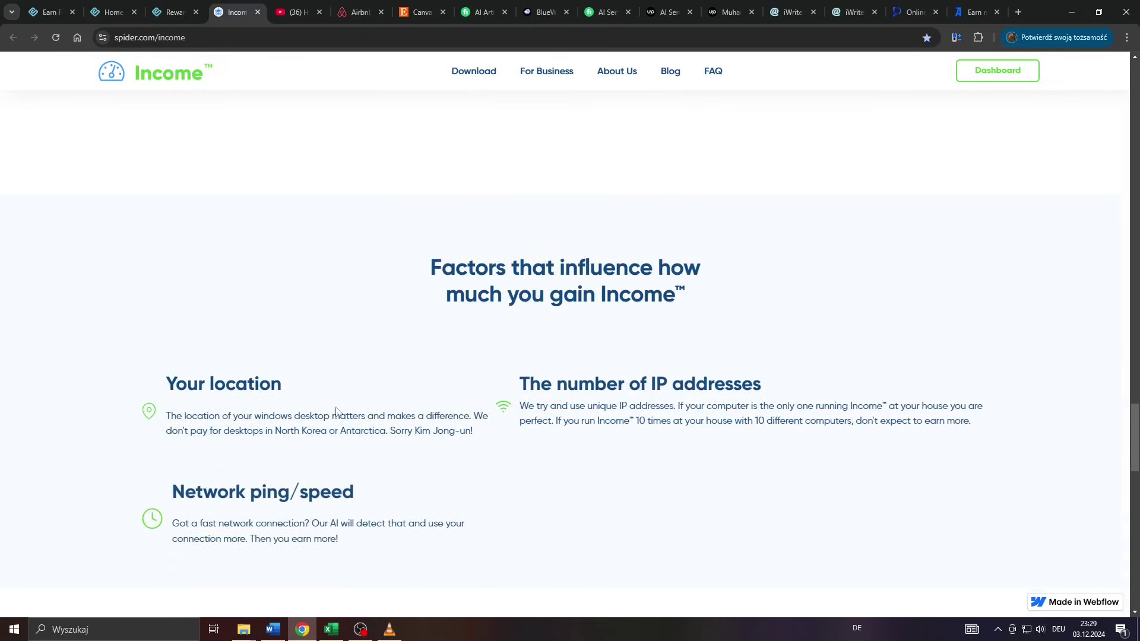
scroll(424, 345, "down", 3)
scroll(424, 344, "down", 1)
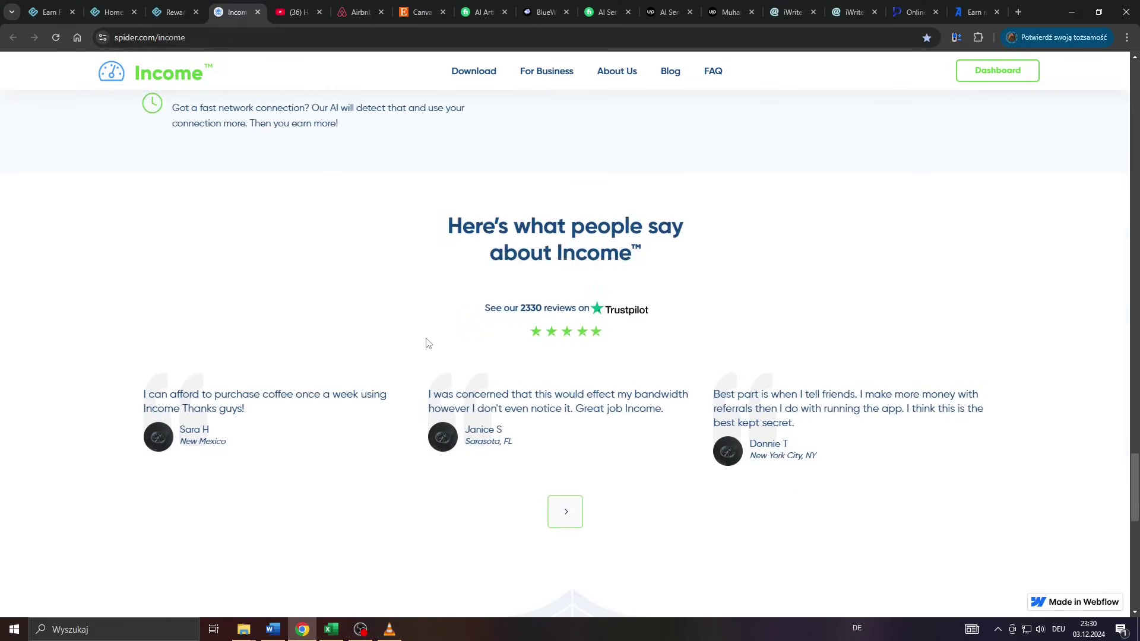
scroll(424, 344, "up", 3)
scroll(426, 343, "up", 4)
scroll(426, 344, "up", 3)
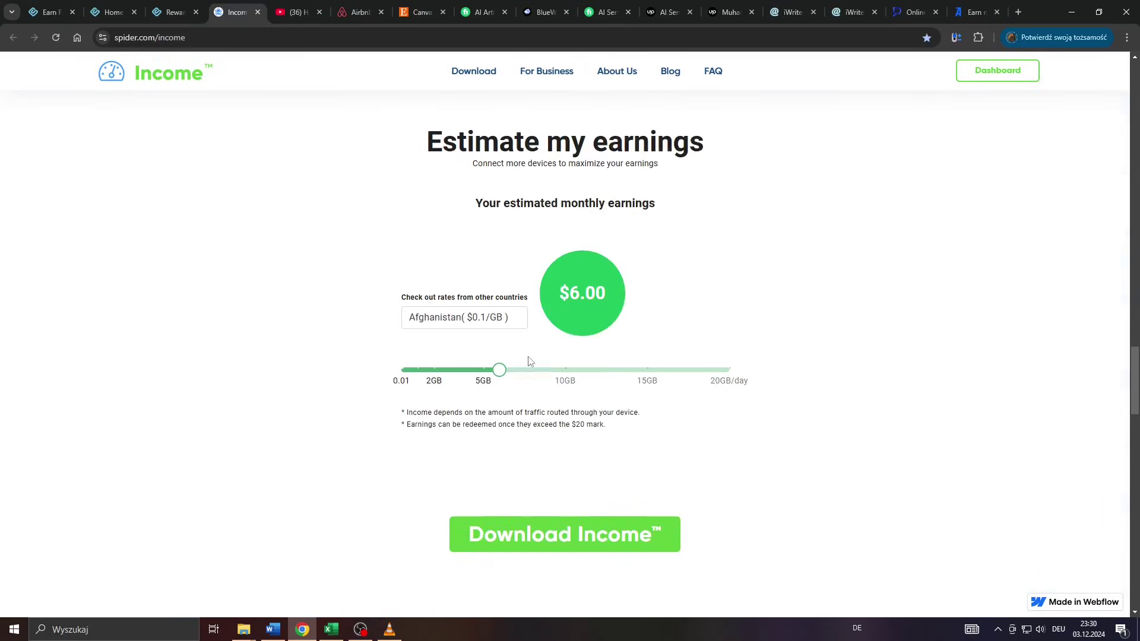
mouse_move(527, 364)
left_mouse_down()
mouse_move(680, 365)
mouse_move(454, 365)
left_mouse_up()
scroll(511, 359, "up", 4)
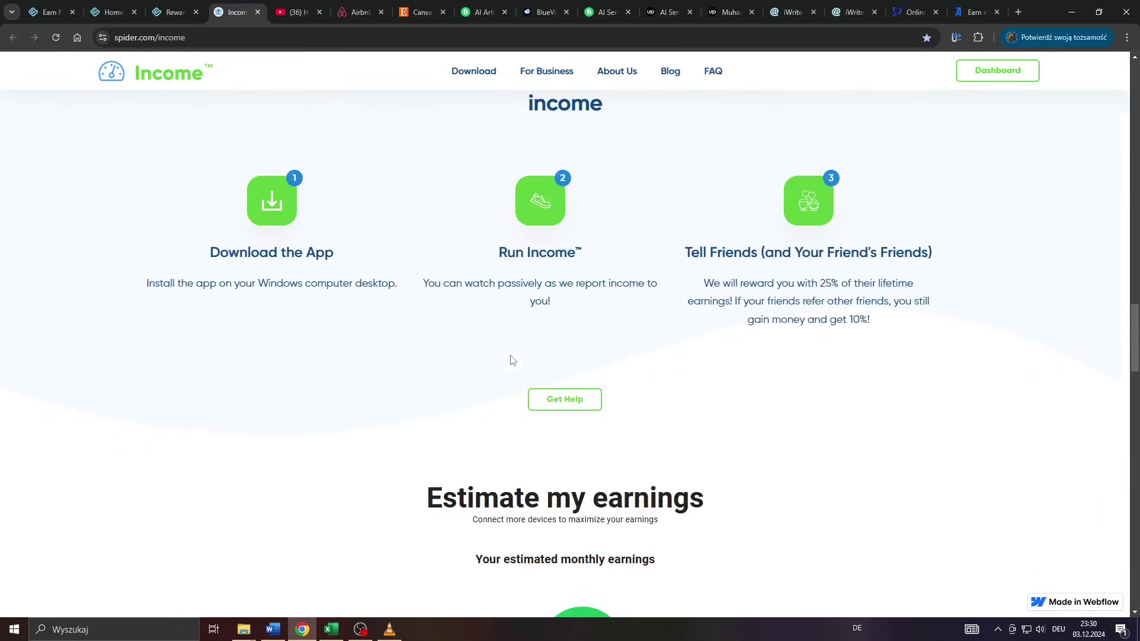
scroll(512, 359, "up", 3)
scroll(509, 362, "down", 1)
scroll(216, 475, "up", 1)
scroll(198, 404, "up", 4)
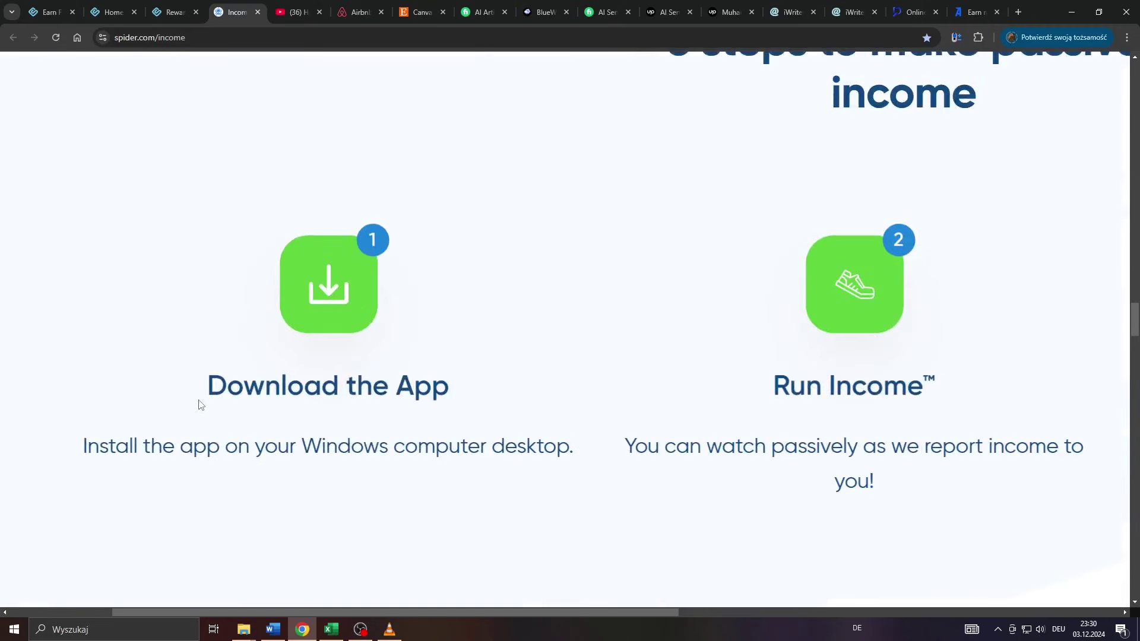
left_click_drag(199, 405, 626, 462)
left_click(543, 442)
left_click_drag(222, 452, 555, 452)
left_click(554, 452)
scroll(535, 436, "down", 5)
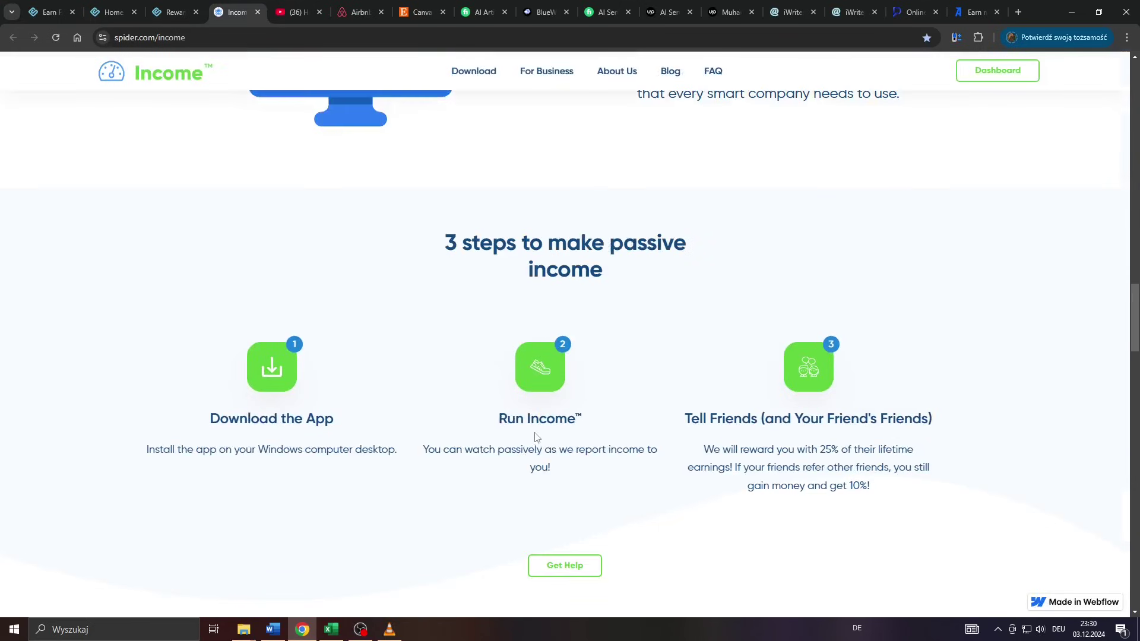
- Highlight the Run Income step and the 'Easy way to earn passive Income' heading
left_click_drag(514, 432, 573, 466)
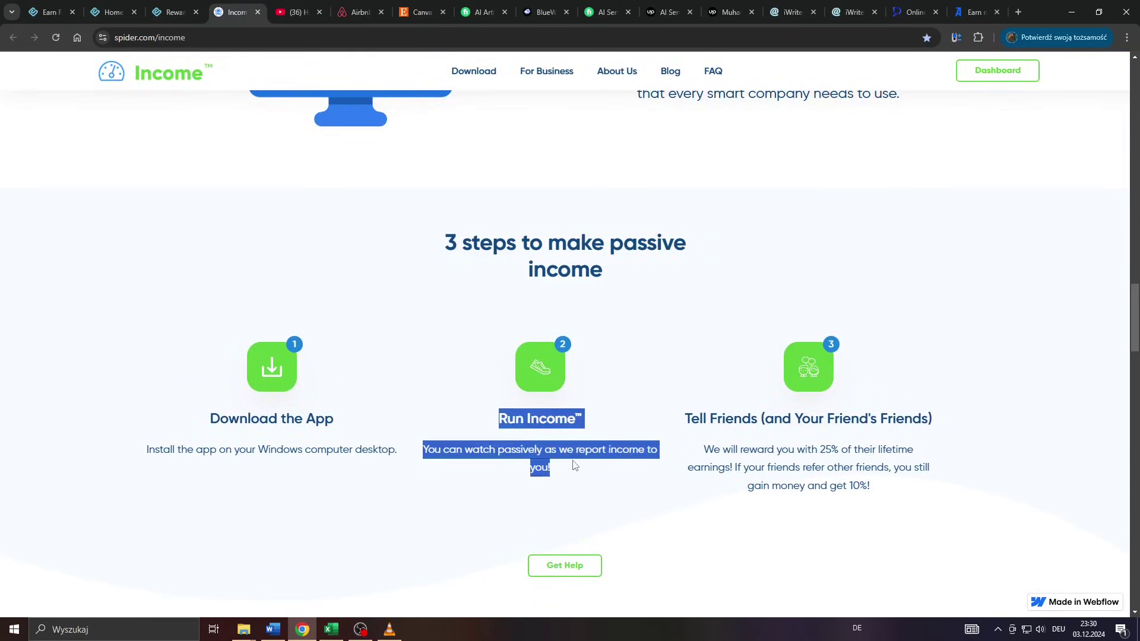
left_click(659, 394)
scroll(659, 395, "up", 5)
scroll(677, 365, "up", 5)
scroll(697, 341, "up", 5)
scroll(489, 247, "up", 4, "ctrl")
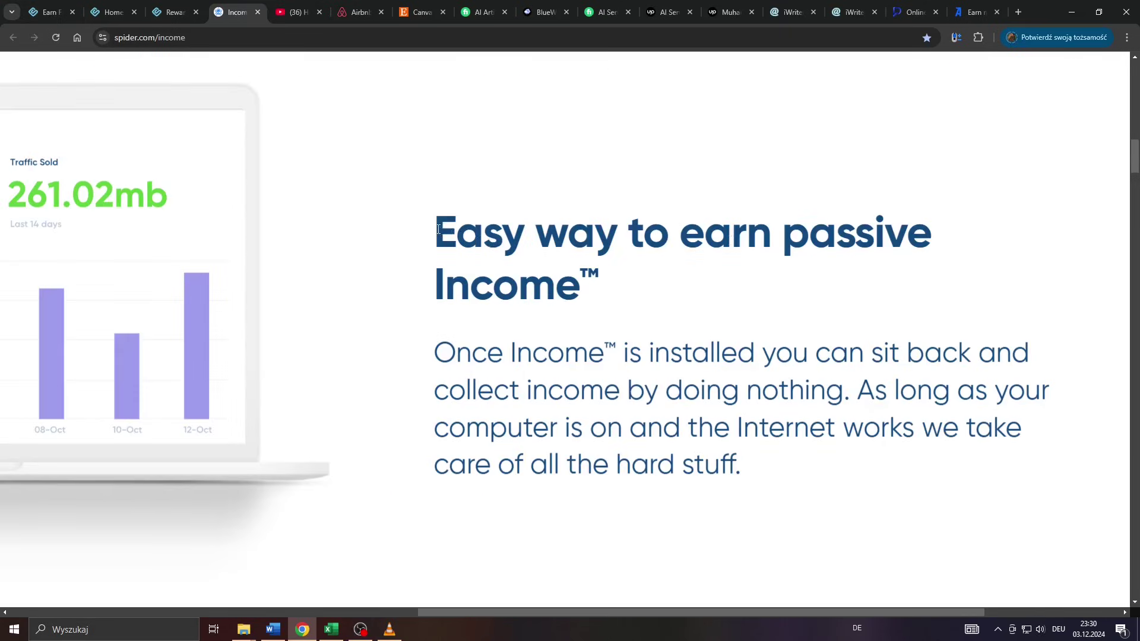
left_click_drag(438, 228, 628, 284)
left_click(616, 281)
scroll(579, 286, "down", 4, "ctrl")
scroll(544, 280, "up", 4)
scroll(512, 302, "down", 3)
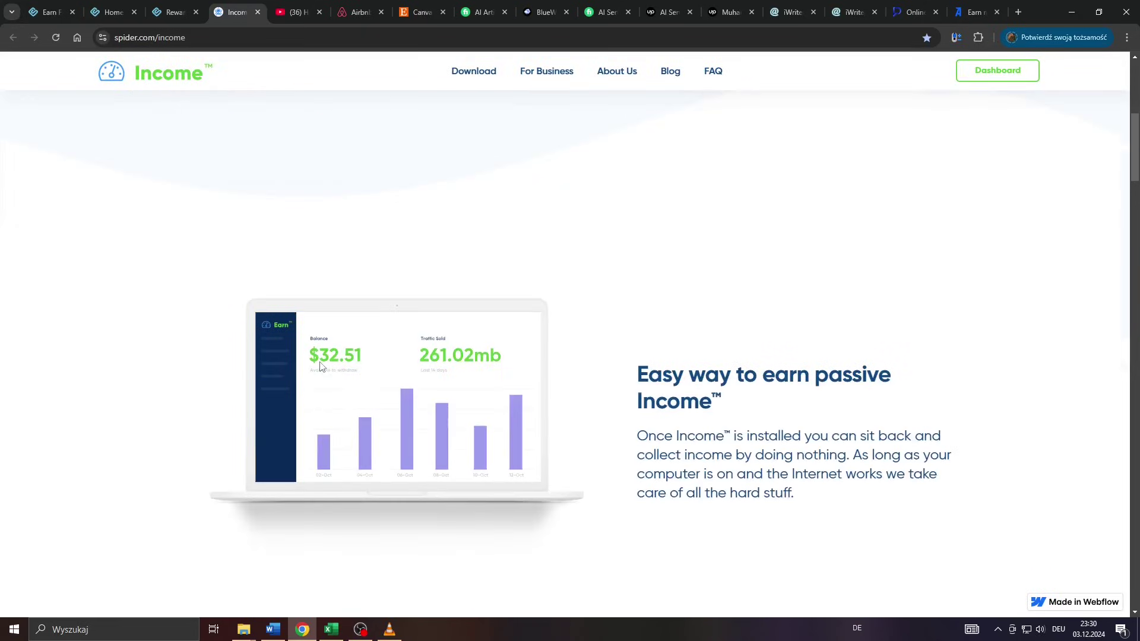
scroll(534, 329, "up", 5, "ctrl")
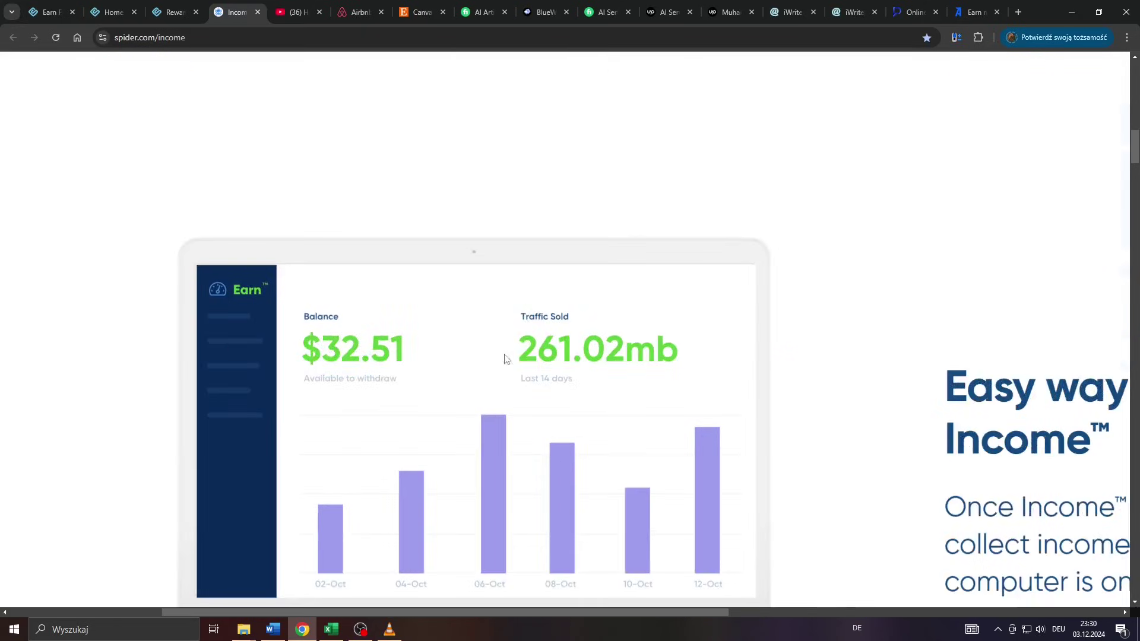
scroll(531, 344, "down", 5, "ctrl")
scroll(530, 344, "up", 3)
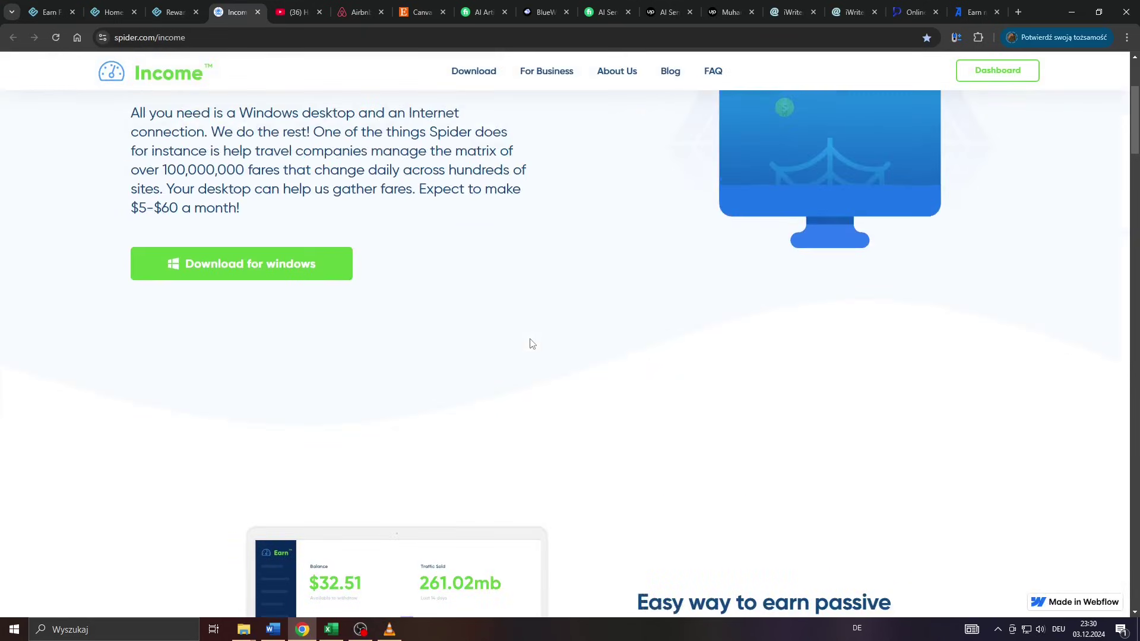
scroll(530, 344, "up", 3)
scroll(418, 328, "down", 3)
scroll(417, 327, "down", 5)
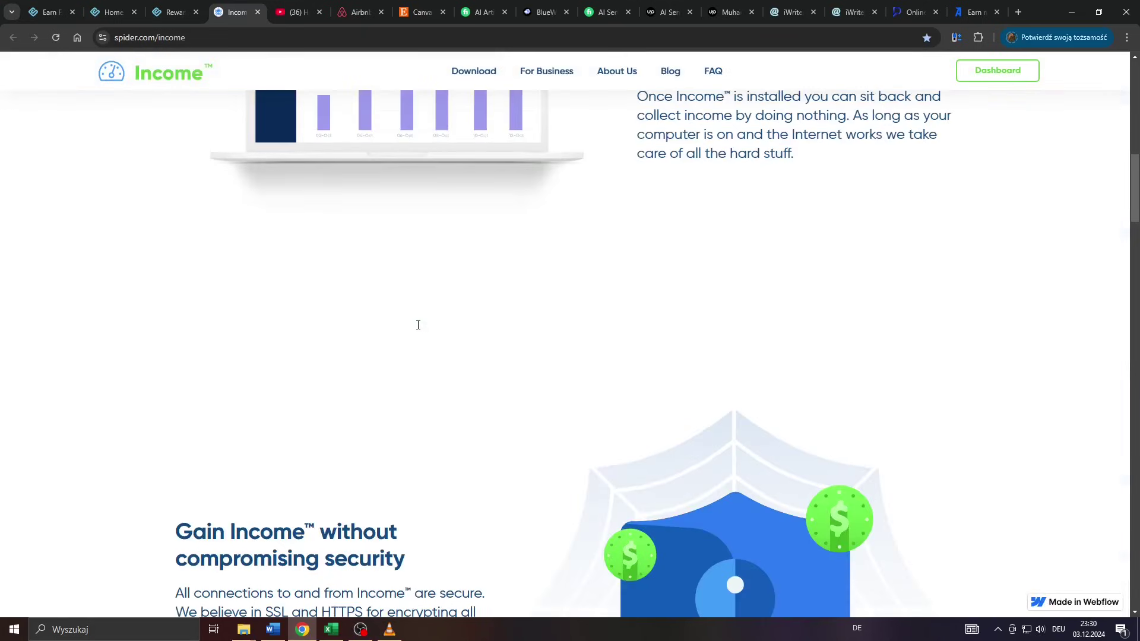
scroll(418, 326, "down", 5)
scroll(418, 325, "down", 5)
scroll(418, 324, "down", 4)
scroll(488, 252, "down", 1)
scroll(489, 294, "up", 1)
- Choose United States ($1/GB) as the estimate country, keeping 2GB at $3.00 monthly
left_click(497, 317)
scroll(472, 153, "down", 5)
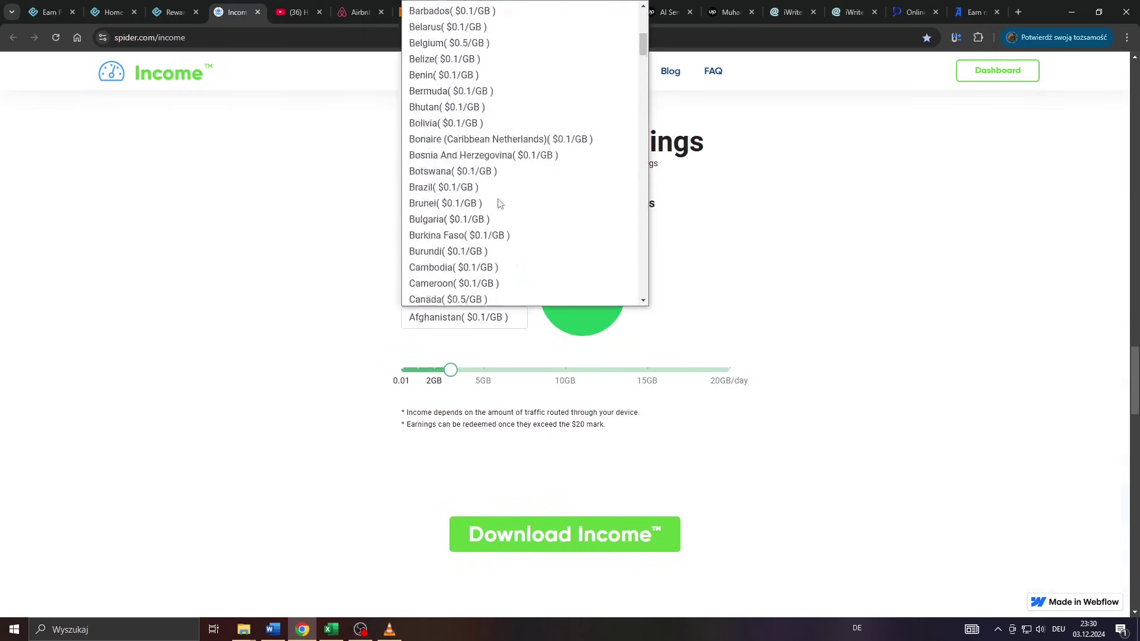
scroll(498, 204, "down", 13)
scroll(497, 207, "down", 15)
scroll(500, 206, "down", 8)
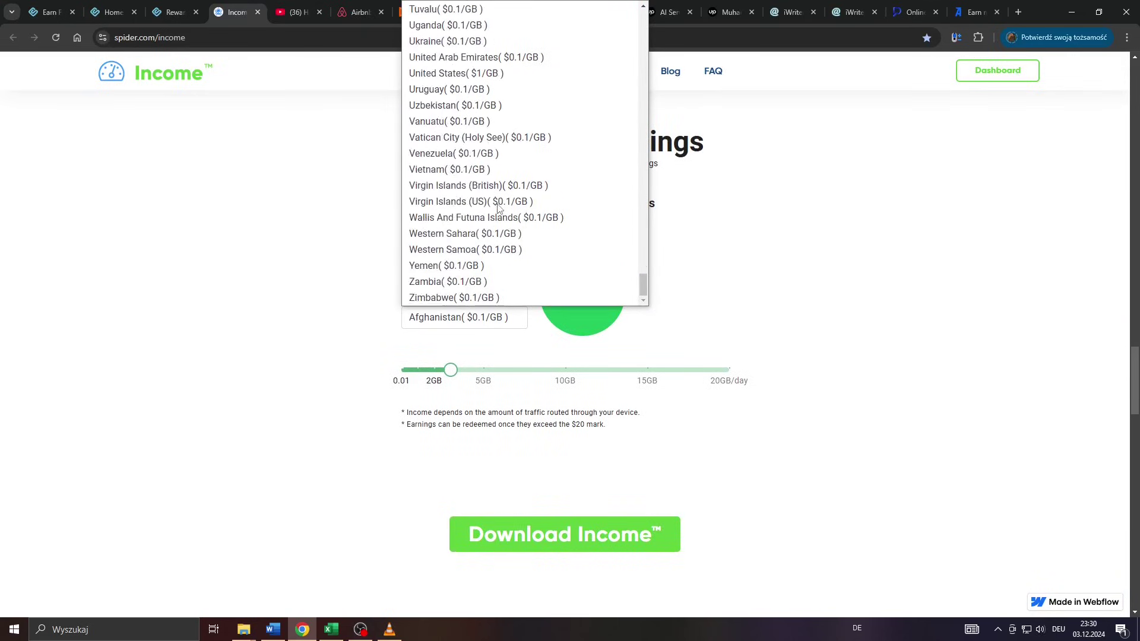
scroll(499, 207, "up", 5)
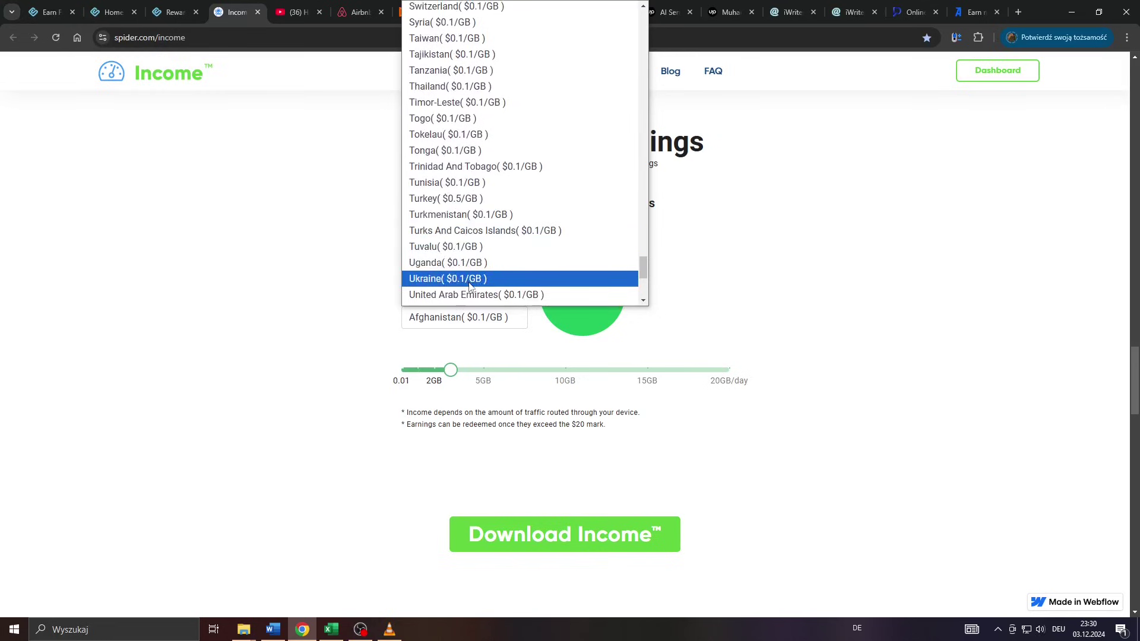
key("Escape")
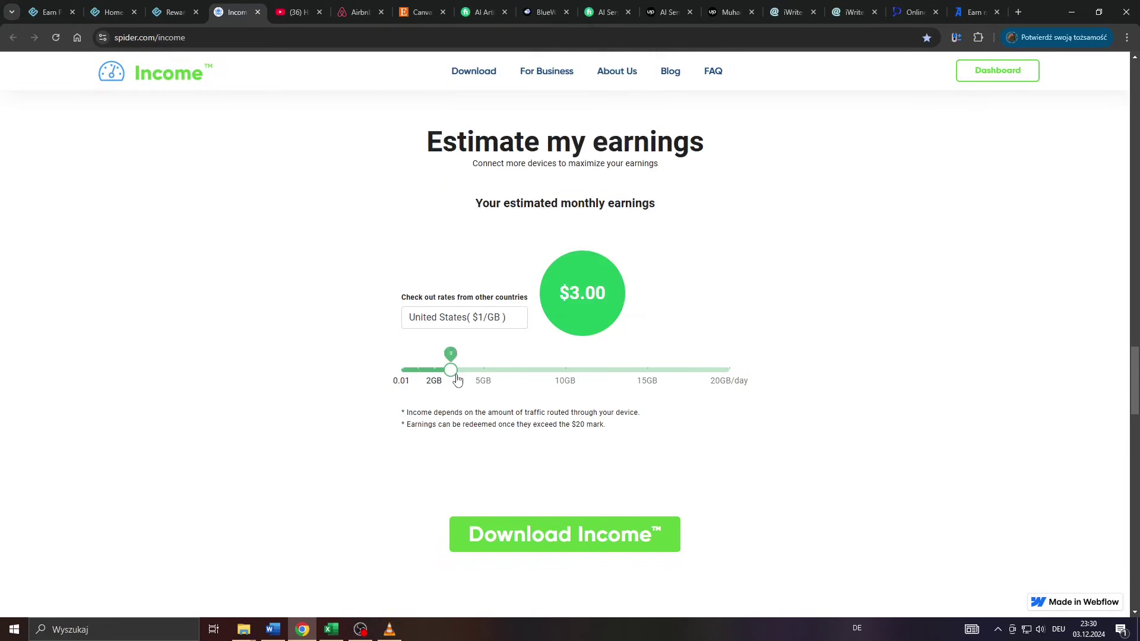
left_click_drag(452, 374, 450, 371)
scroll(419, 323, "up", 3)
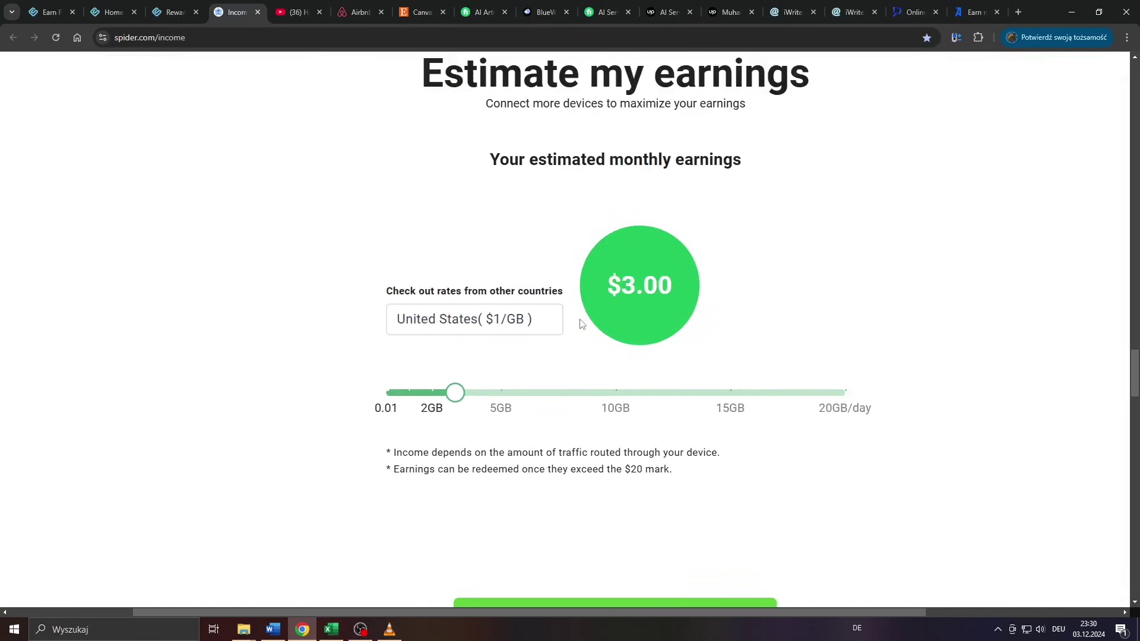
scroll(580, 324, "down", 3)
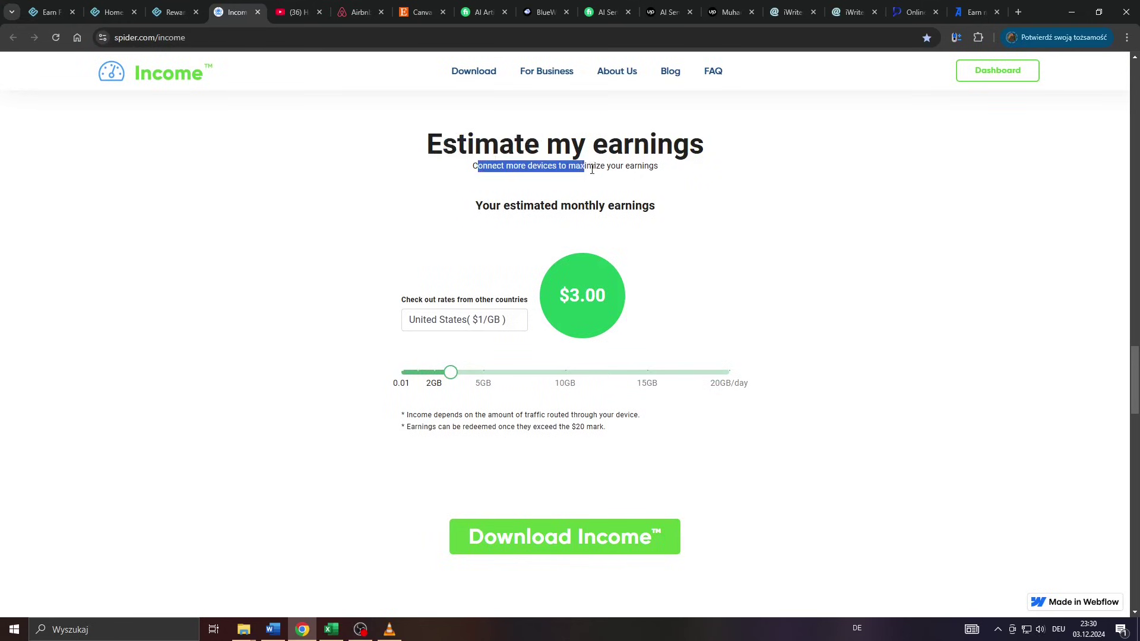
left_click(278, 14)
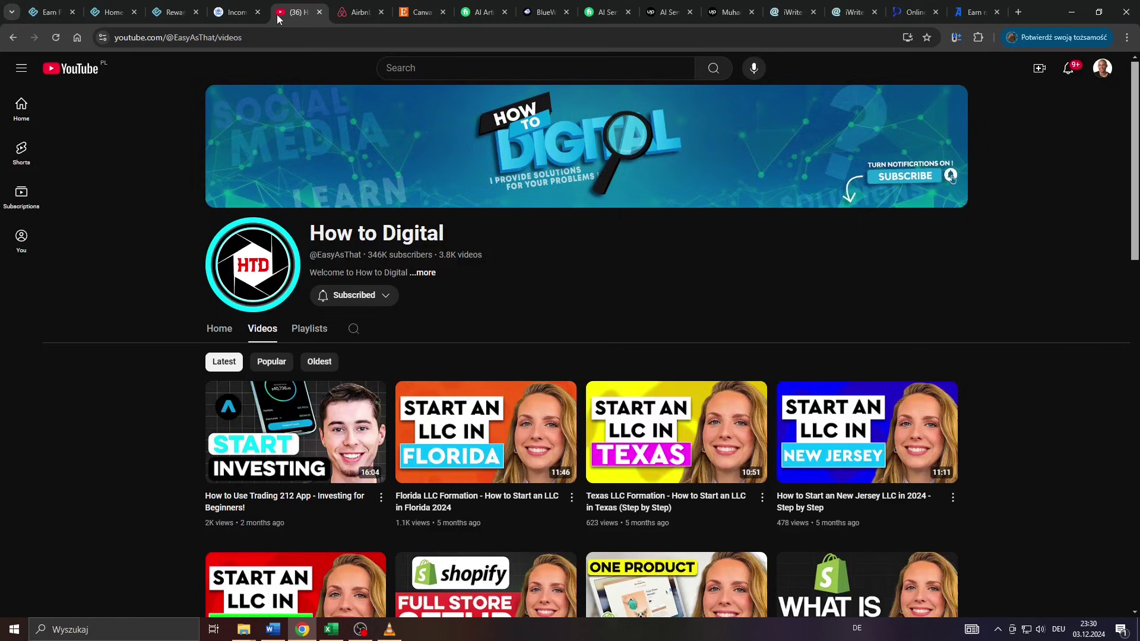
scroll(95, 255, "down", 2)
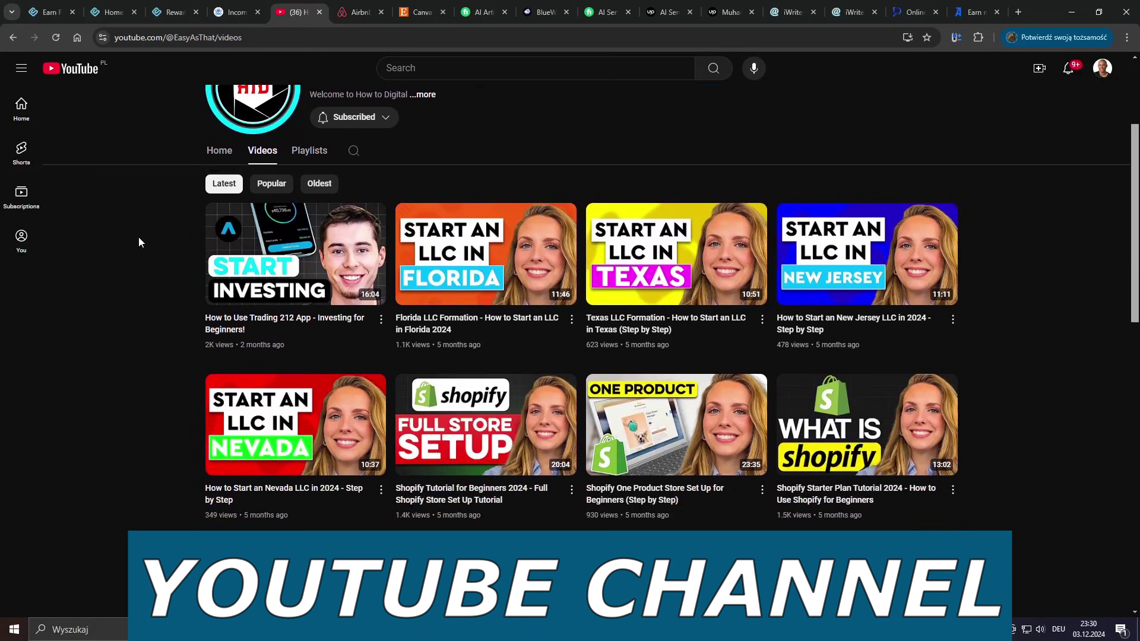
scroll(151, 231, "down", 1)
scroll(152, 231, "down", 2)
scroll(152, 230, "down", 2)
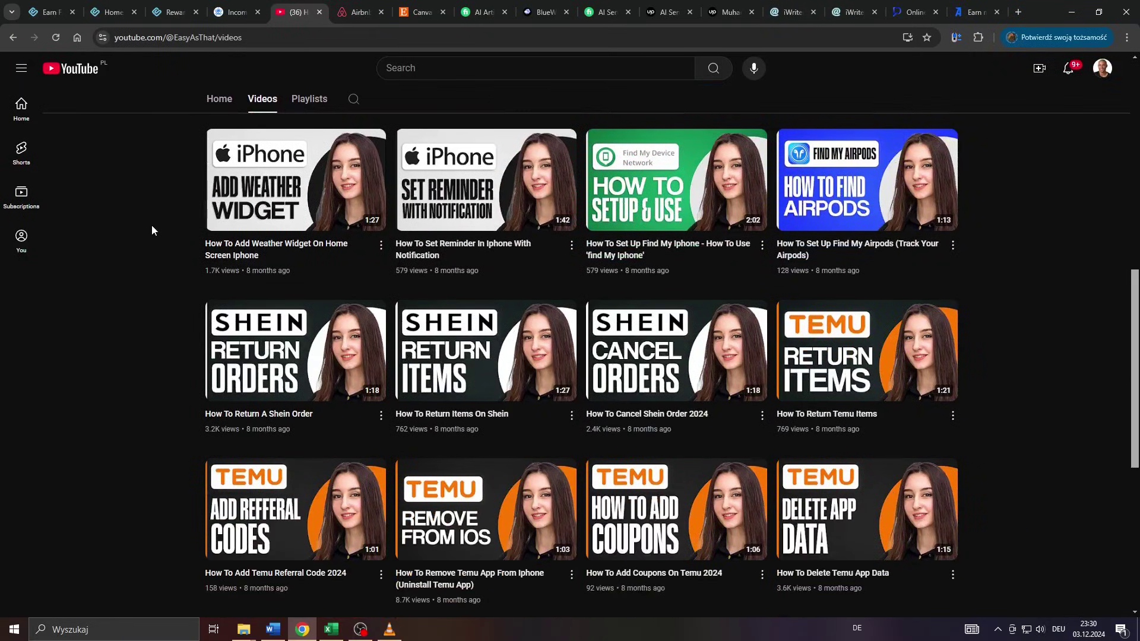
scroll(151, 231, "down", 2)
scroll(152, 230, "down", 1)
scroll(151, 229, "up", 1)
scroll(151, 230, "up", 2)
scroll(147, 235, "down", 2)
scroll(147, 234, "down", 2)
scroll(147, 234, "down", 1)
scroll(148, 234, "down", 2)
scroll(148, 234, "down", 4)
scroll(147, 234, "down", 2)
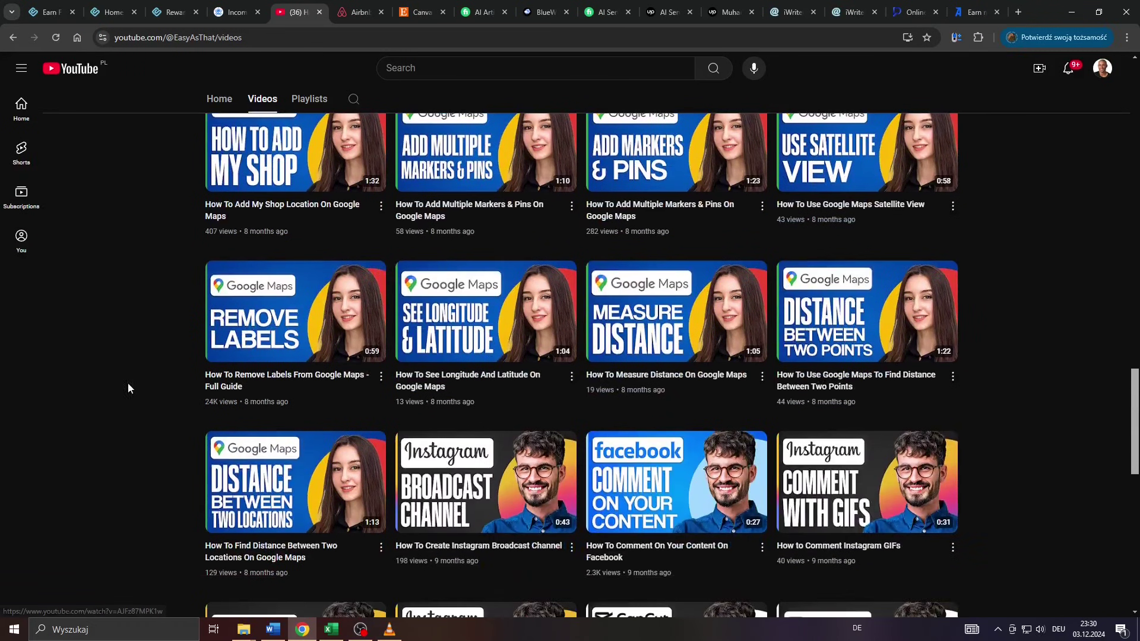
scroll(148, 323, "down", 3)
scroll(148, 322, "down", 1)
scroll(148, 323, "up", 1)
scroll(148, 323, "up", 2)
scroll(148, 322, "up", 2)
scroll(147, 322, "up", 1)
scroll(148, 323, "up", 2)
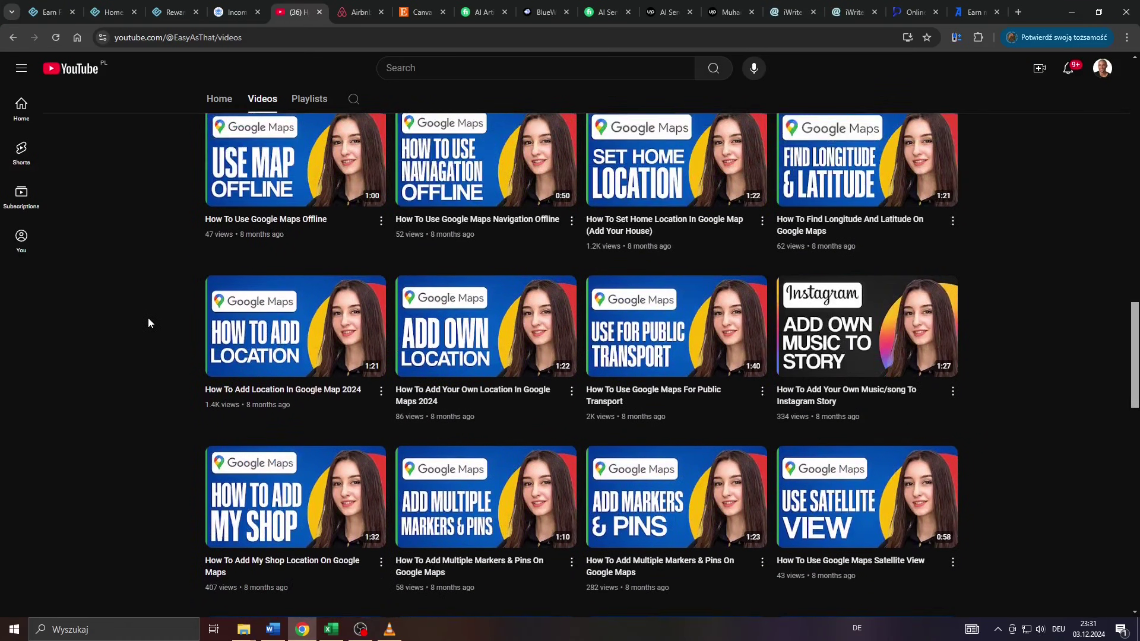
scroll(147, 323, "up", 2)
scroll(148, 323, "up", 2)
scroll(149, 323, "up", 1)
scroll(148, 322, "up", 2)
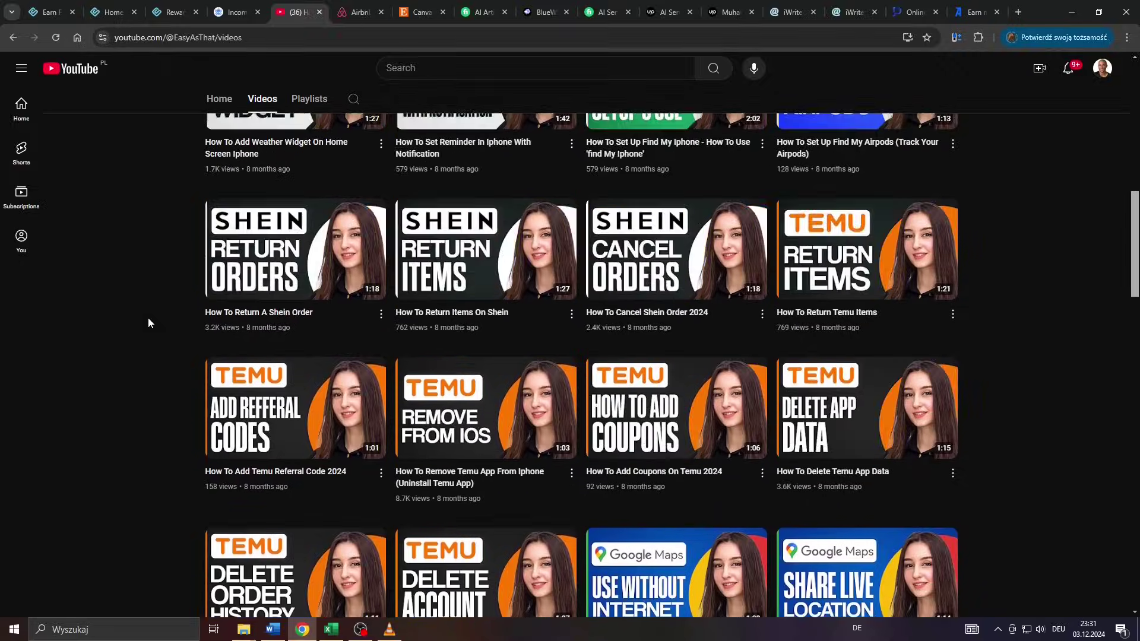
scroll(148, 323, "up", 2)
scroll(148, 318, "up", 1)
scroll(148, 319, "down", 1)
scroll(147, 320, "down", 6)
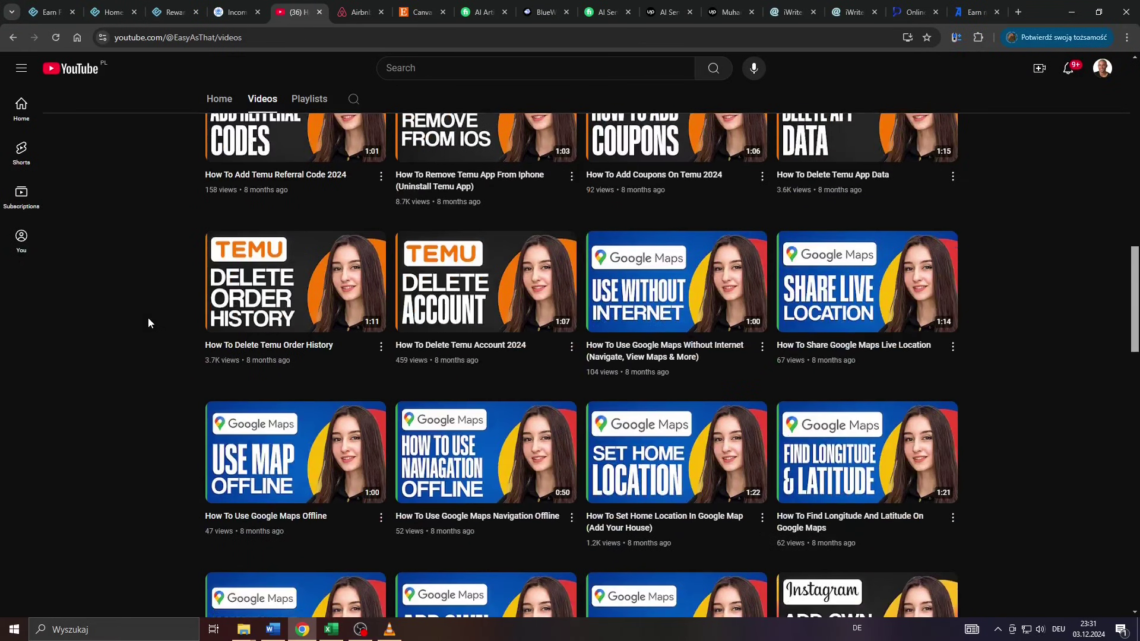
scroll(149, 319, "down", 3)
scroll(148, 323, "down", 5)
scroll(148, 322, "down", 4)
scroll(149, 322, "down", 3)
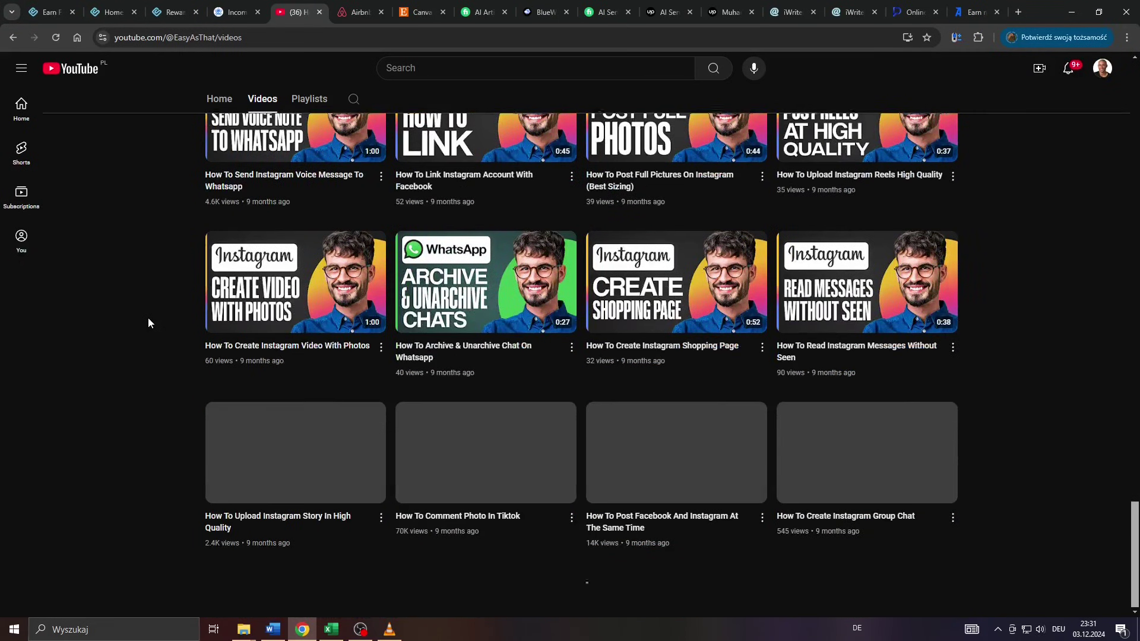
scroll(147, 322, "down", 2)
scroll(148, 323, "down", 2)
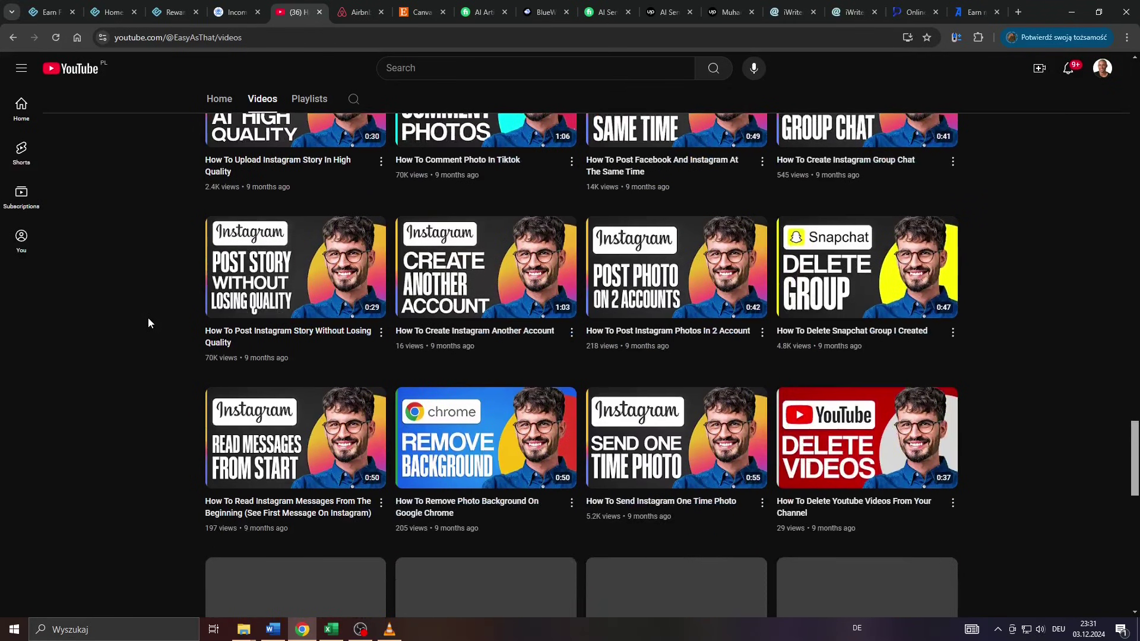
scroll(149, 322, "down", 2)
scroll(148, 322, "down", 1)
scroll(149, 323, "down", 1)
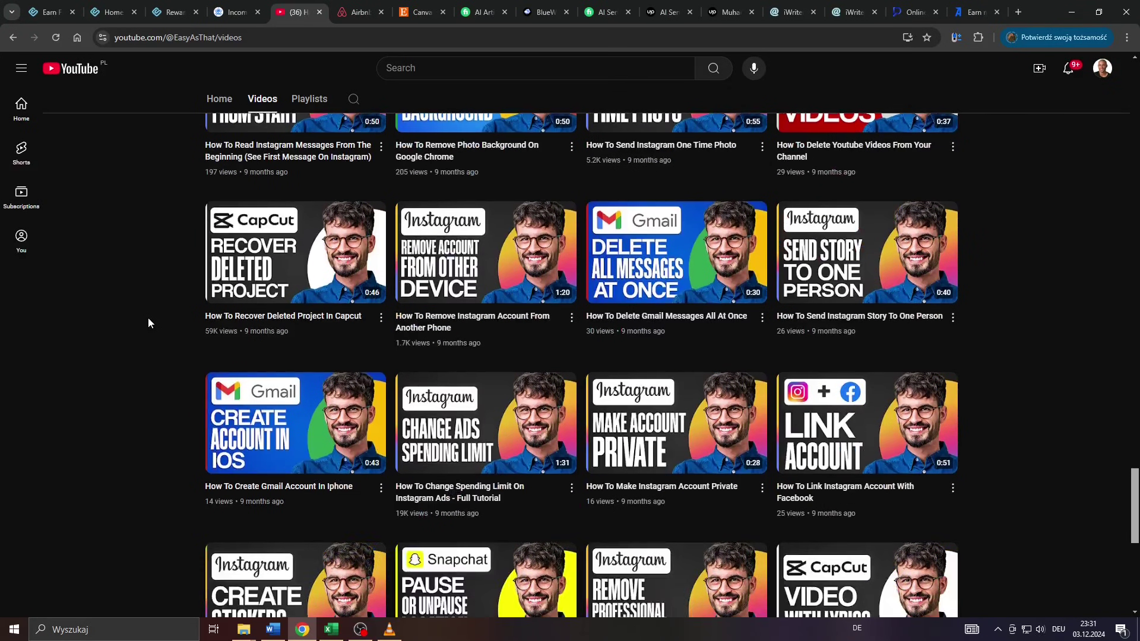
scroll(149, 323, "down", 1)
scroll(148, 323, "down", 1)
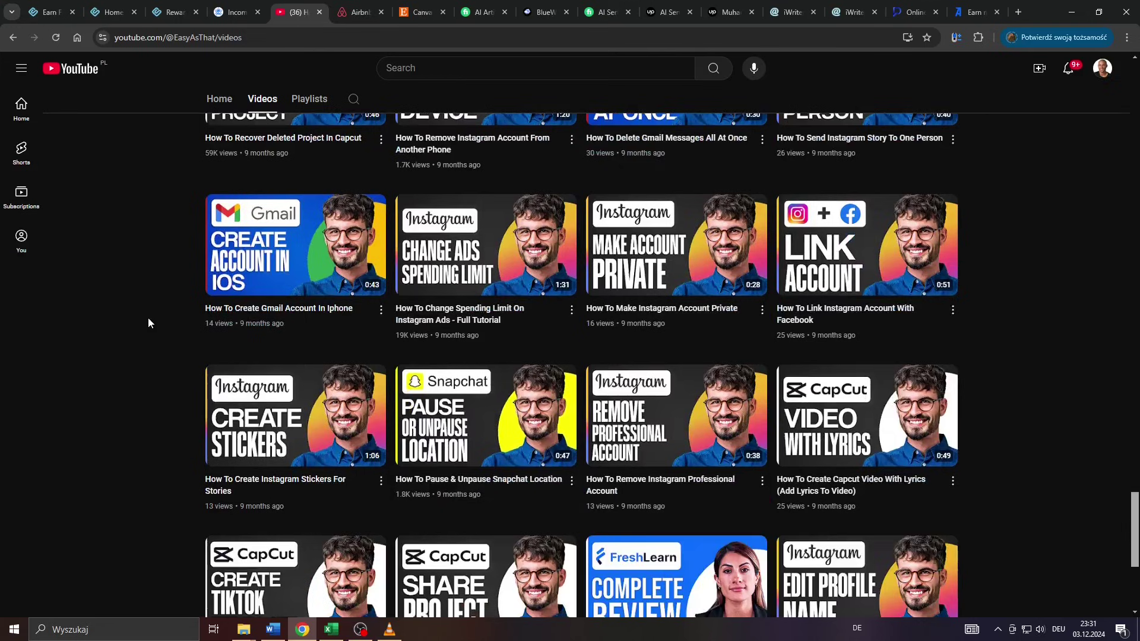
scroll(148, 318, "down", 1)
scroll(148, 317, "down", 2)
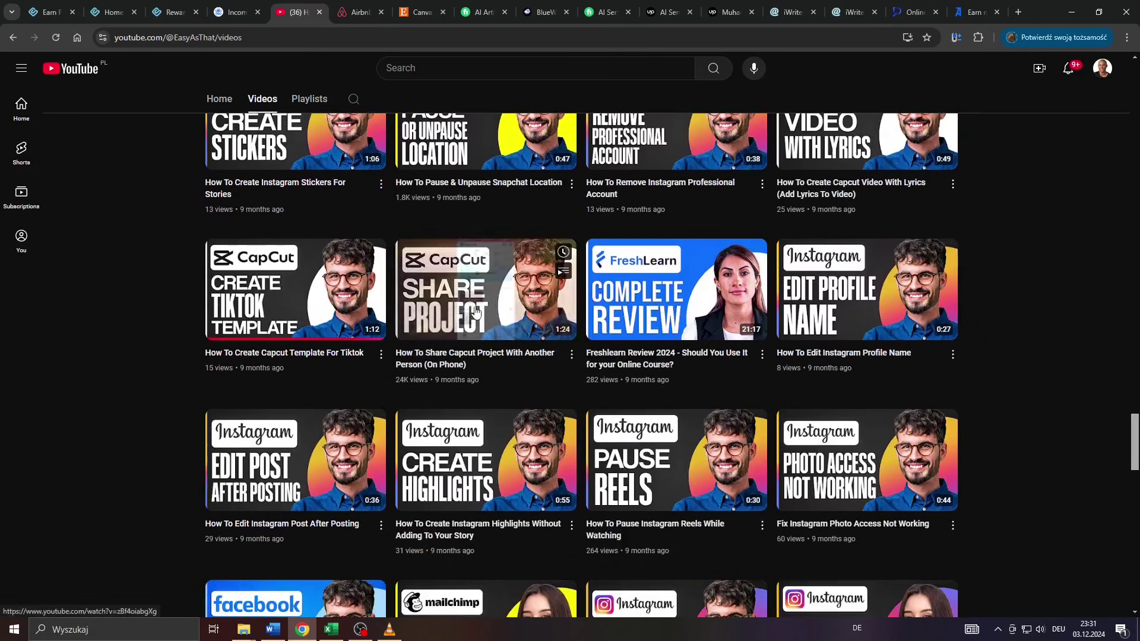
mouse_move(485, 459)
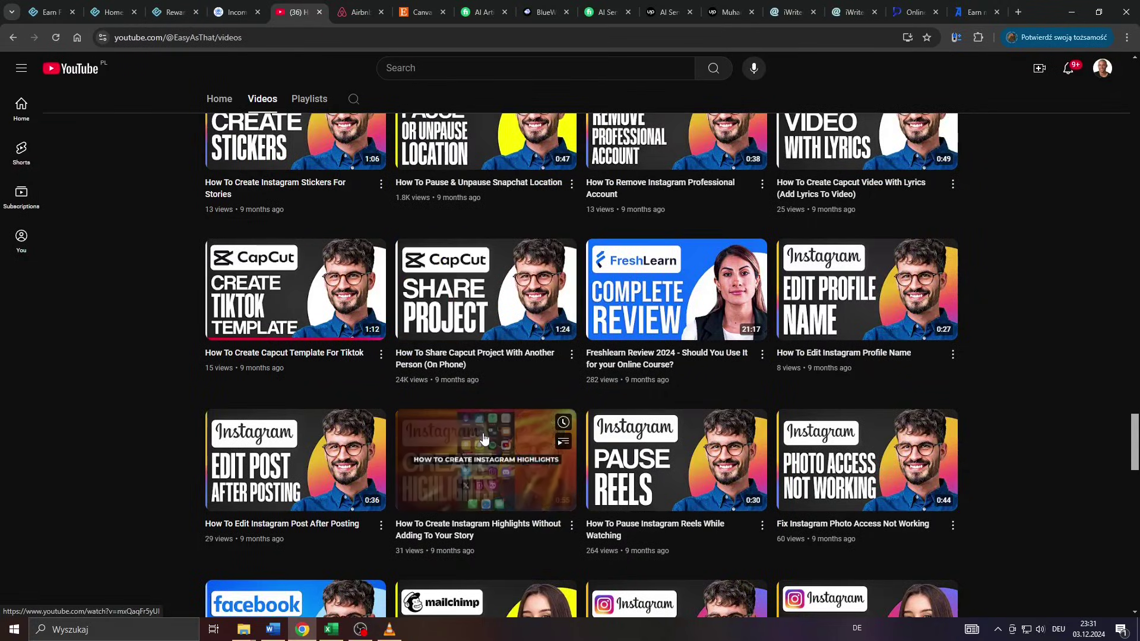
scroll(478, 352, "down", 3)
mouse_move(485, 334)
scroll(267, 330, "down", 2)
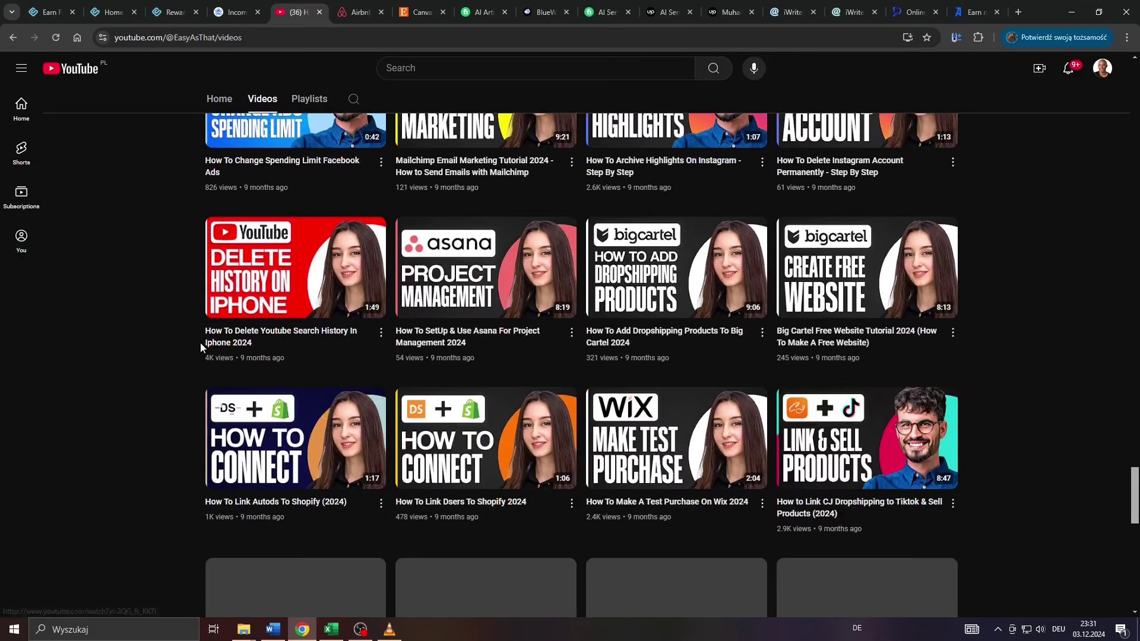
mouse_move(675, 505)
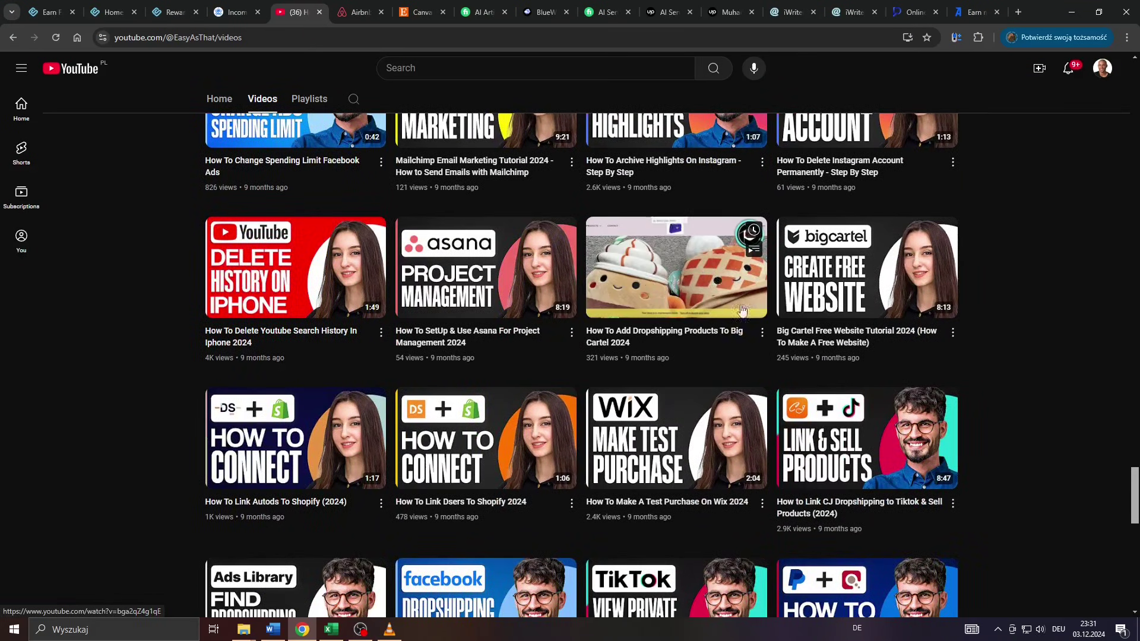
scroll(994, 277, "down", 3)
scroll(1046, 261, "down", 3)
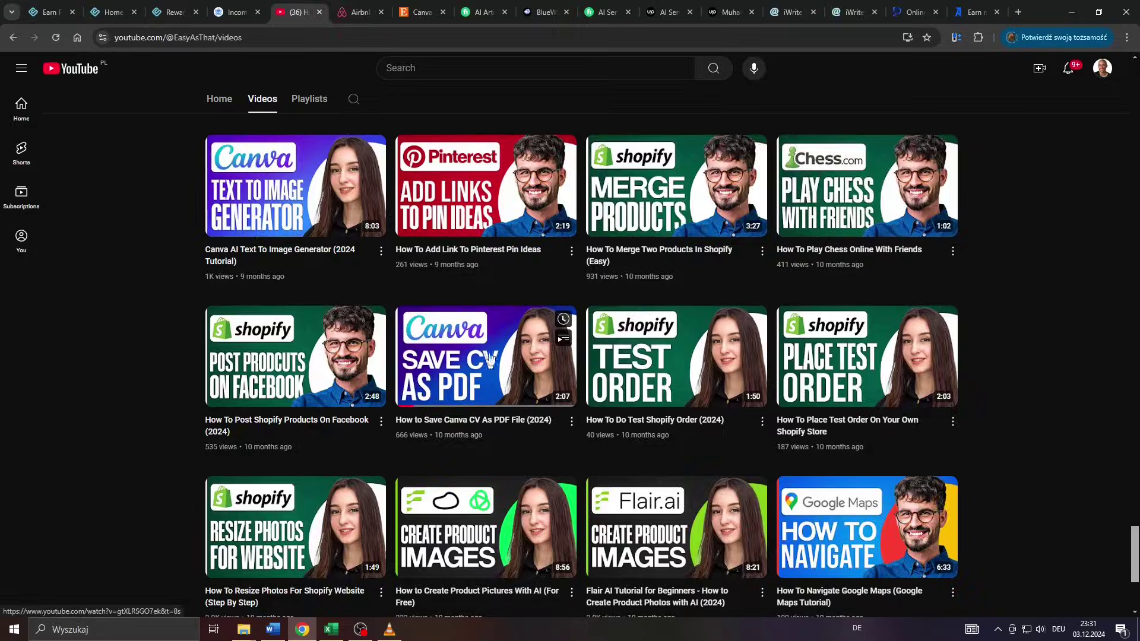
scroll(294, 356, "down", 2)
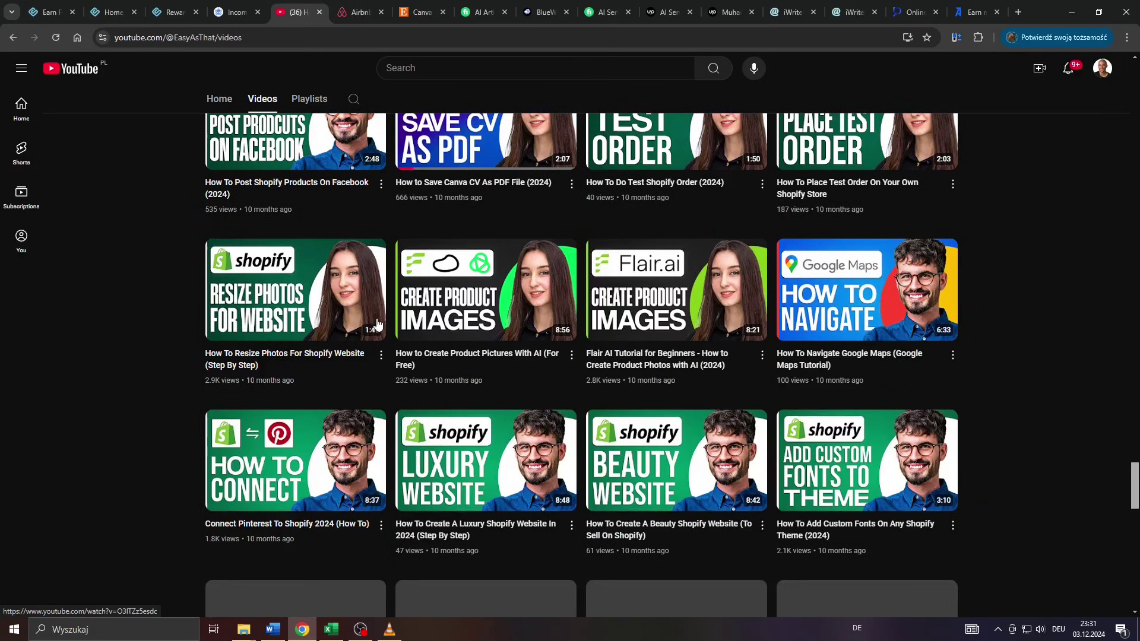
scroll(255, 299, "down", 1)
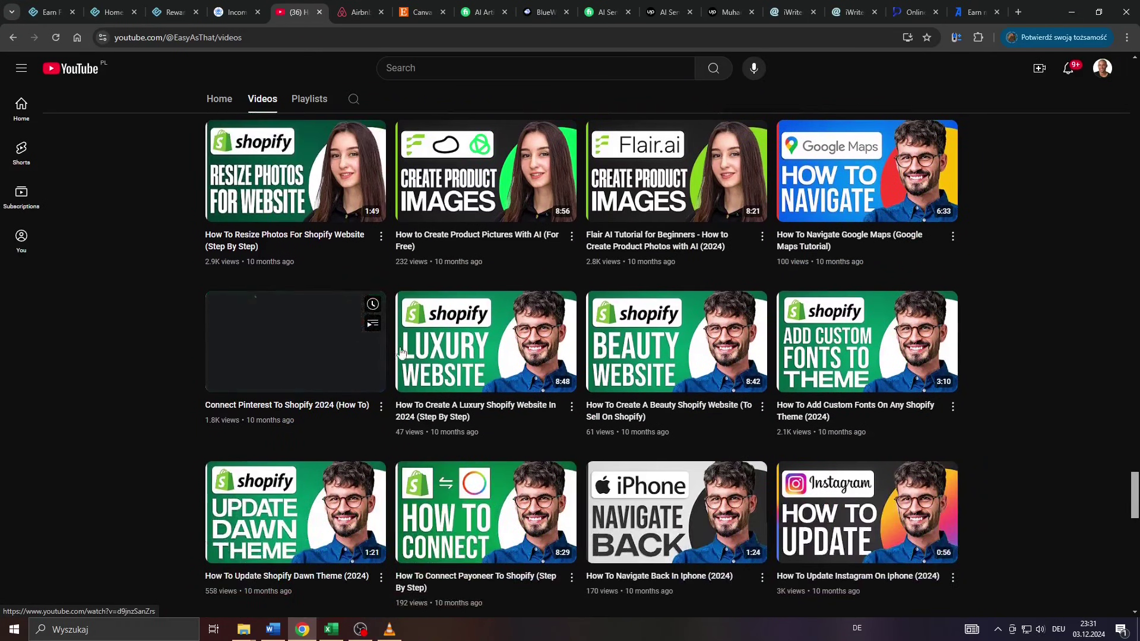
scroll(481, 329, "down", 2)
scroll(735, 217, "down", 2)
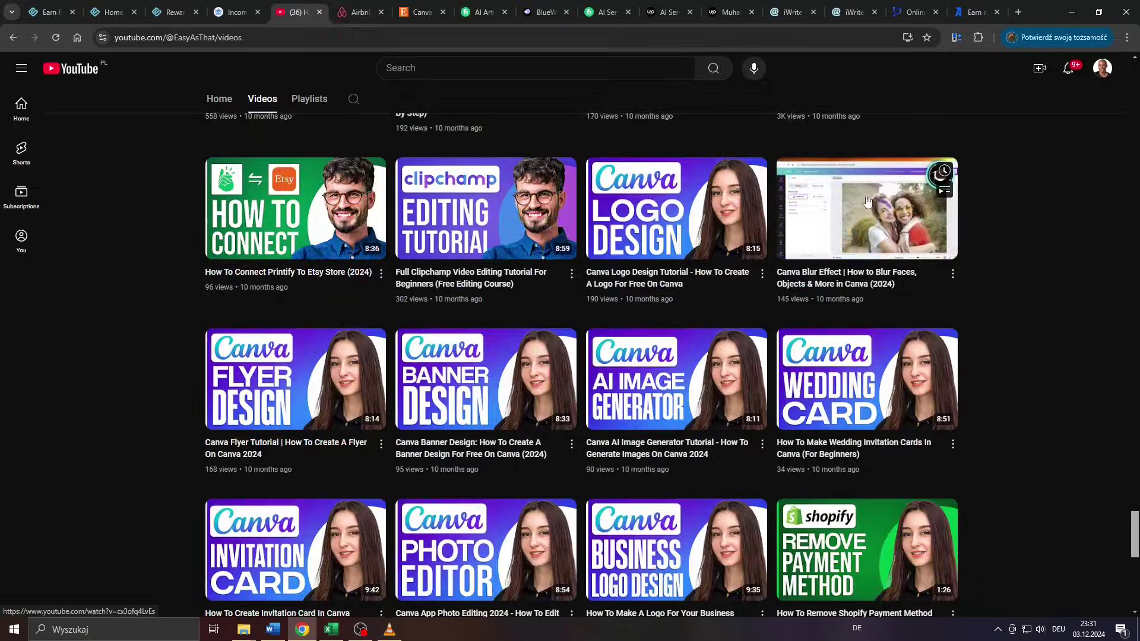
scroll(859, 227, "up", 1)
scroll(530, 280, "down", 2)
mouse_move(676, 379)
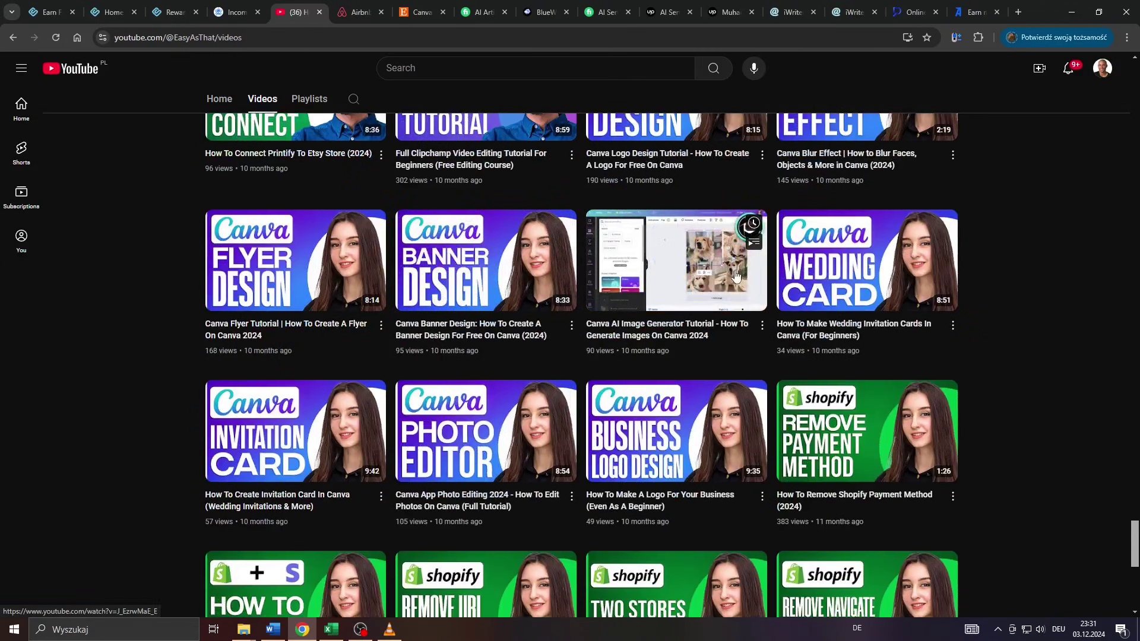
scroll(1044, 254, "up", 5)
scroll(1043, 254, "up", 4)
scroll(1043, 254, "up", 2)
scroll(1044, 259, "up", 3)
scroll(1044, 258, "up", 4)
scroll(1044, 259, "up", 4)
scroll(1043, 258, "up", 4)
left_click_drag(1135, 356, 1134, 59)
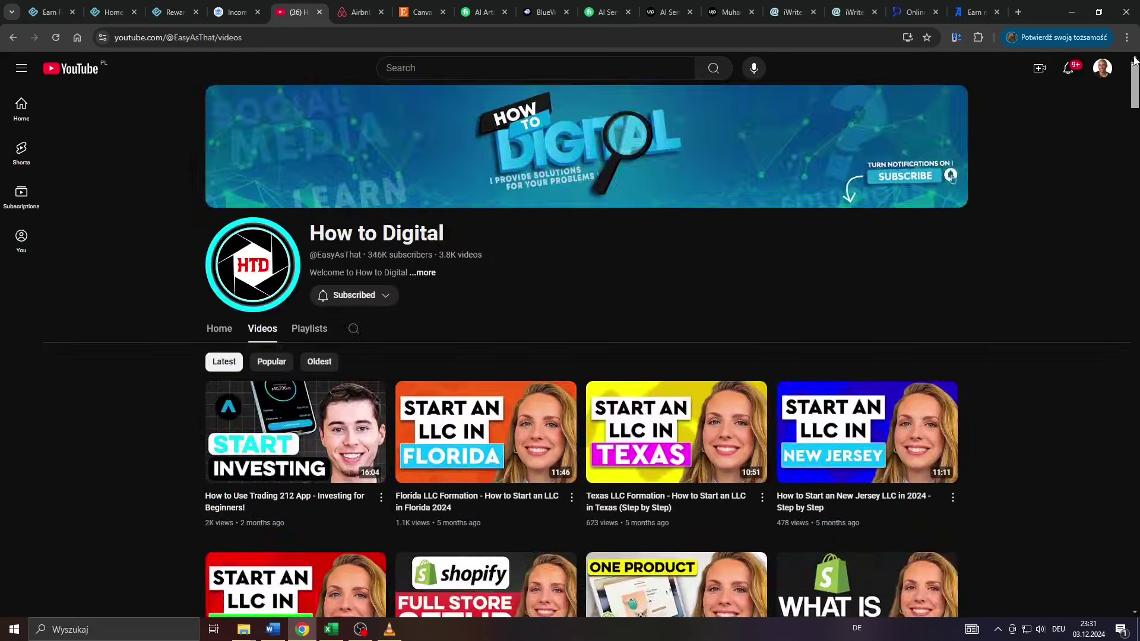
scroll(137, 331, "down", 1)
scroll(136, 332, "down", 1)
scroll(136, 331, "down", 2)
scroll(133, 336, "down", 1)
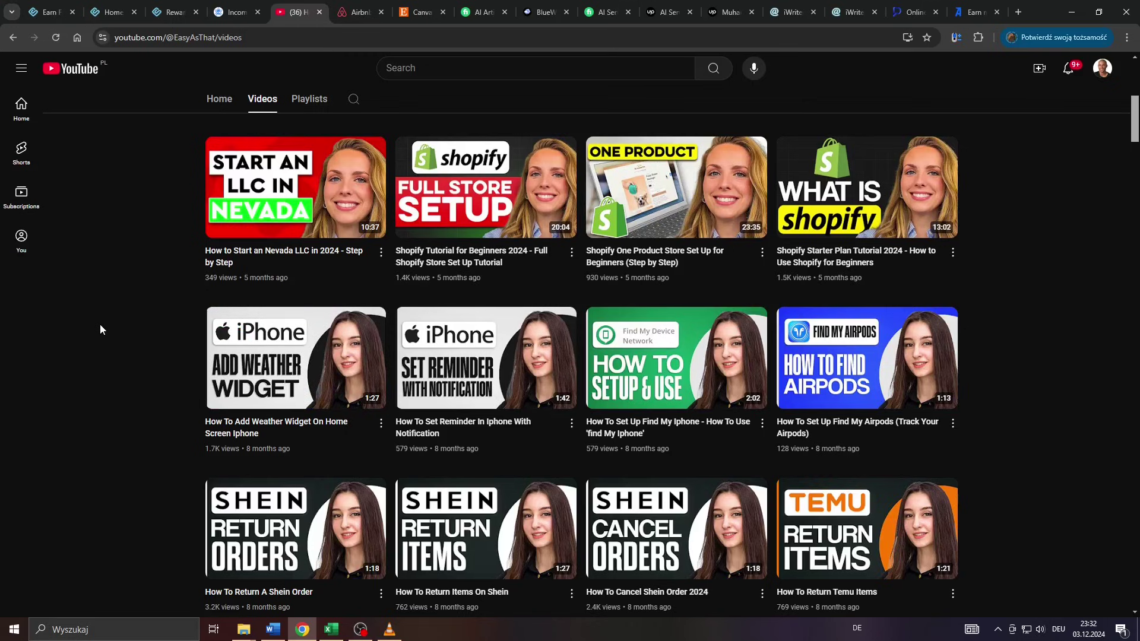
scroll(99, 330, "down", 2)
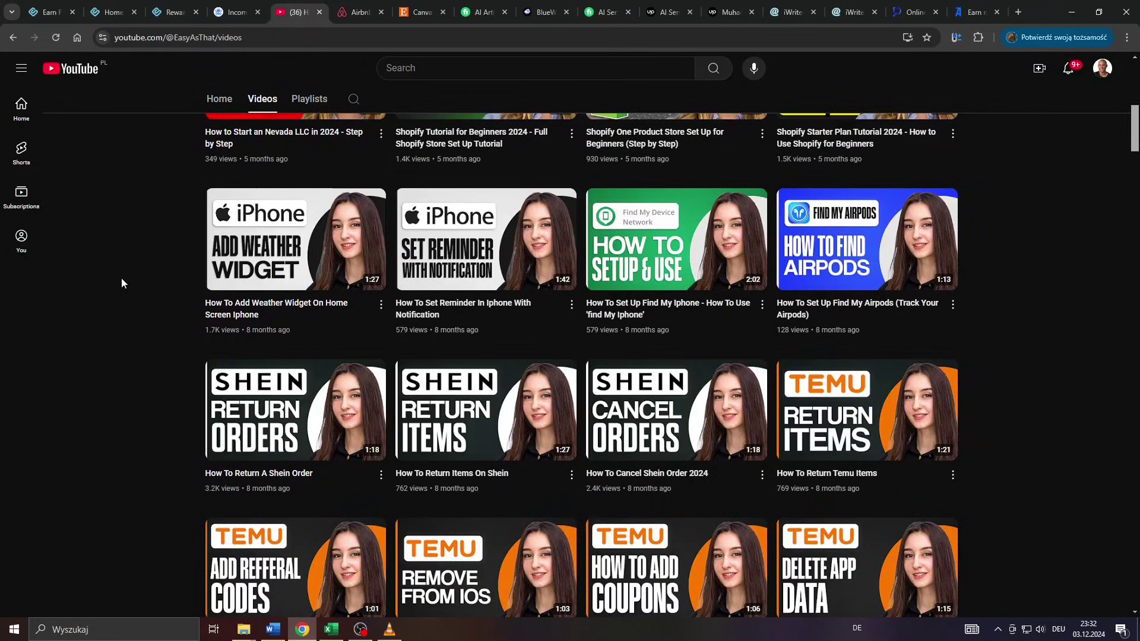
scroll(122, 281, "up", 2)
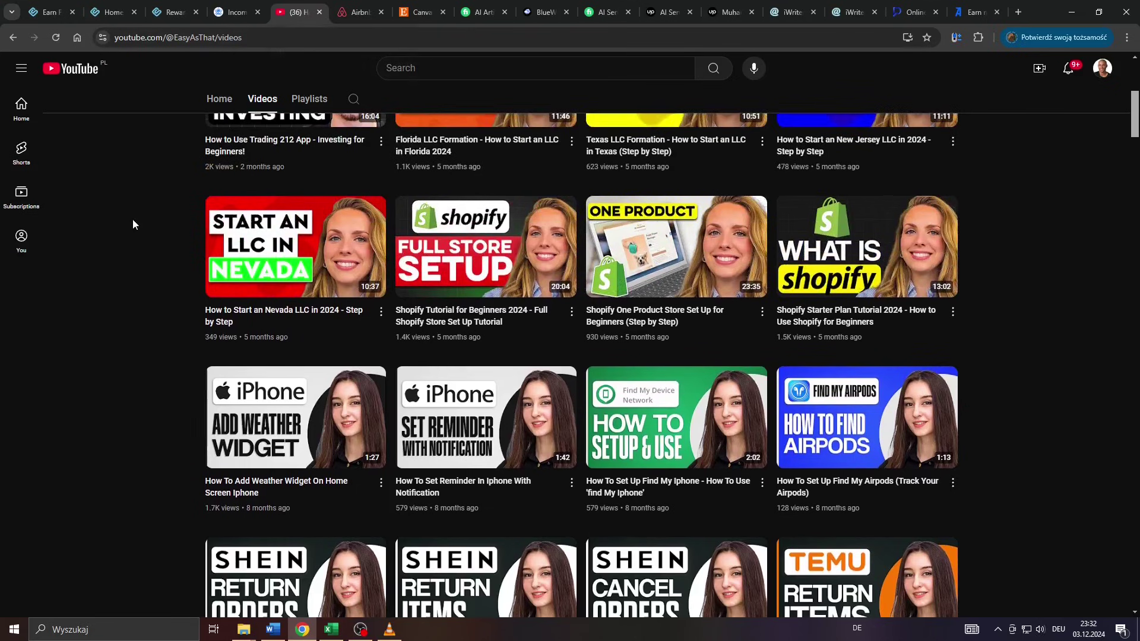
scroll(133, 225, "up", 1)
scroll(133, 225, "up", 1)
scroll(132, 225, "up", 1)
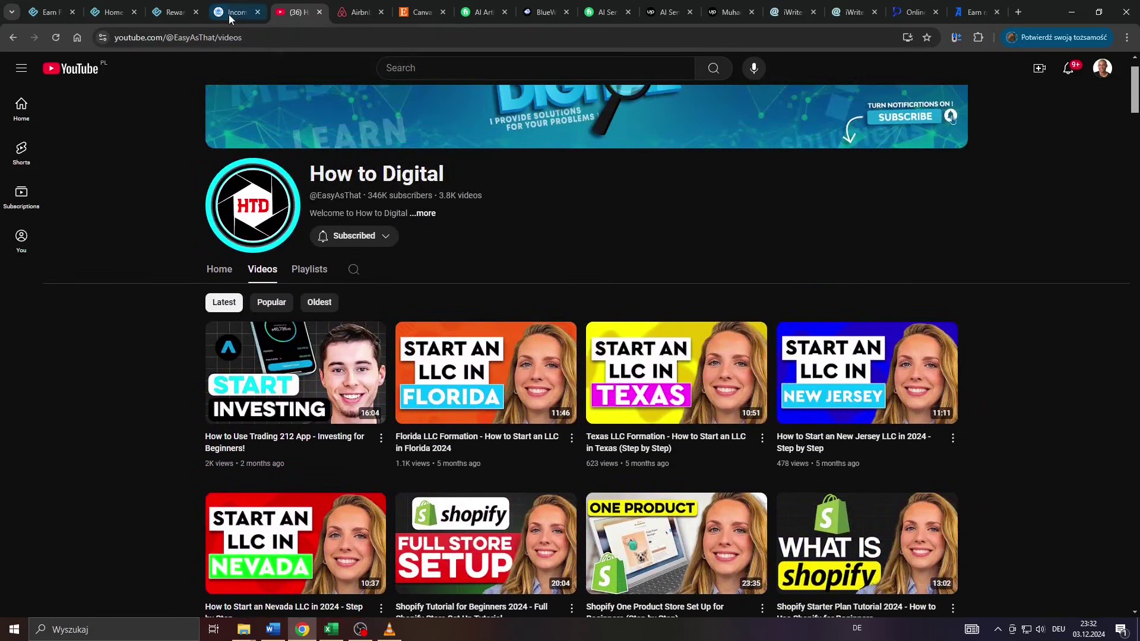
- On the Airbnb tab, browse the Amazing views stays, then the Cabins stays
left_click(352, 10)
scroll(407, 119, "down", 3)
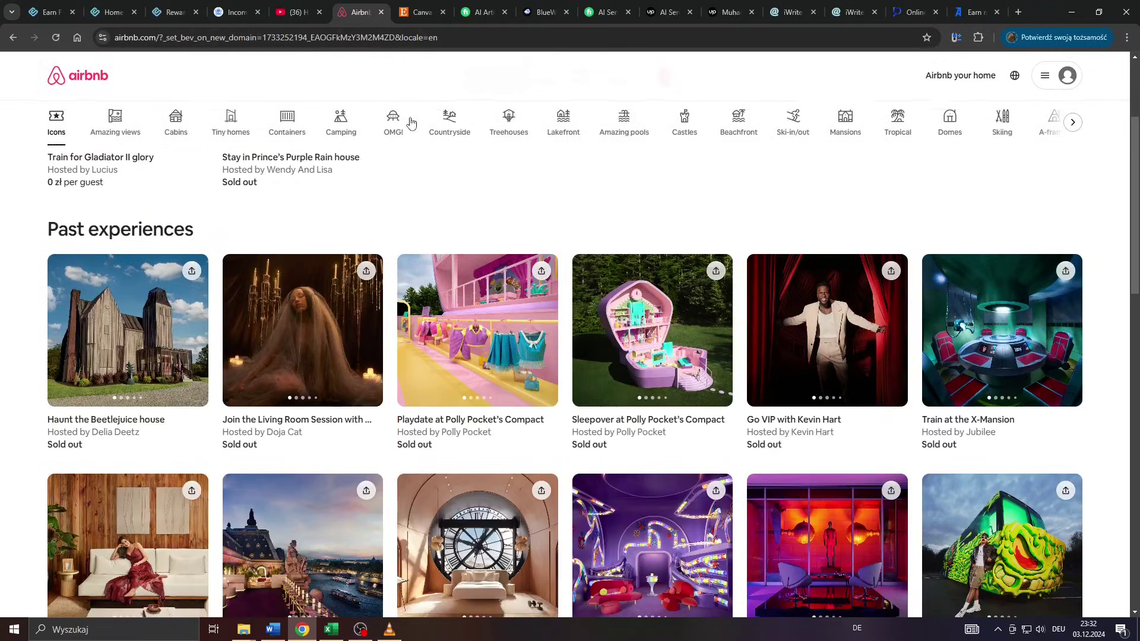
scroll(396, 120, "down", 2)
scroll(142, 121, "down", 1)
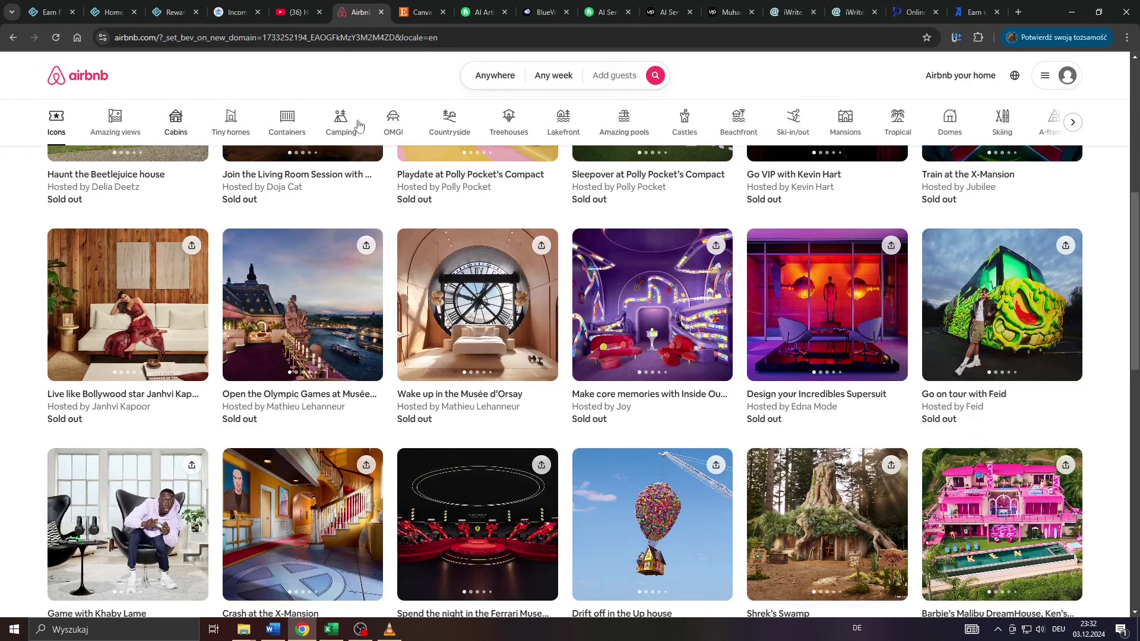
left_click(108, 120)
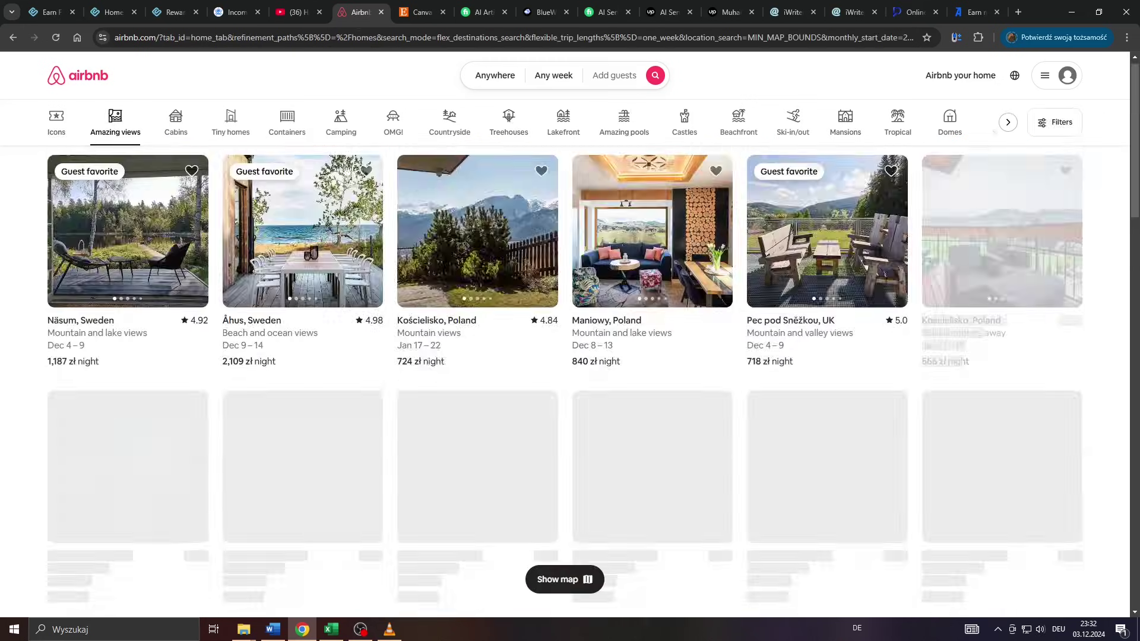
scroll(490, 262, "down", 1)
scroll(446, 259, "down", 1)
scroll(418, 253, "down", 1)
scroll(374, 232, "up", 2)
scroll(294, 200, "up", 2)
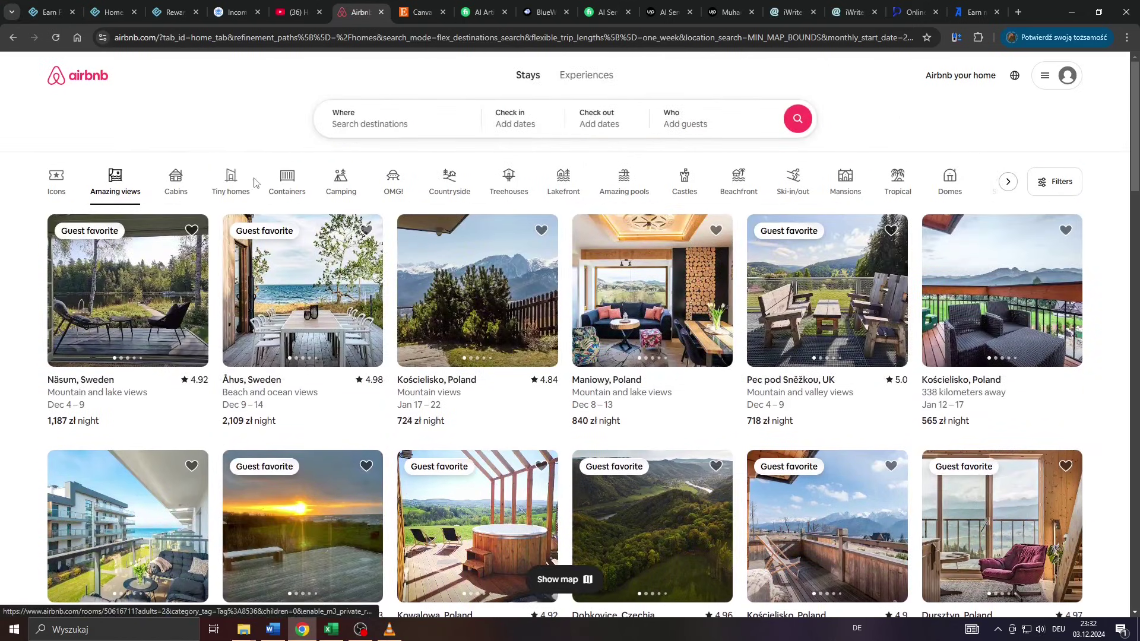
left_click(175, 183)
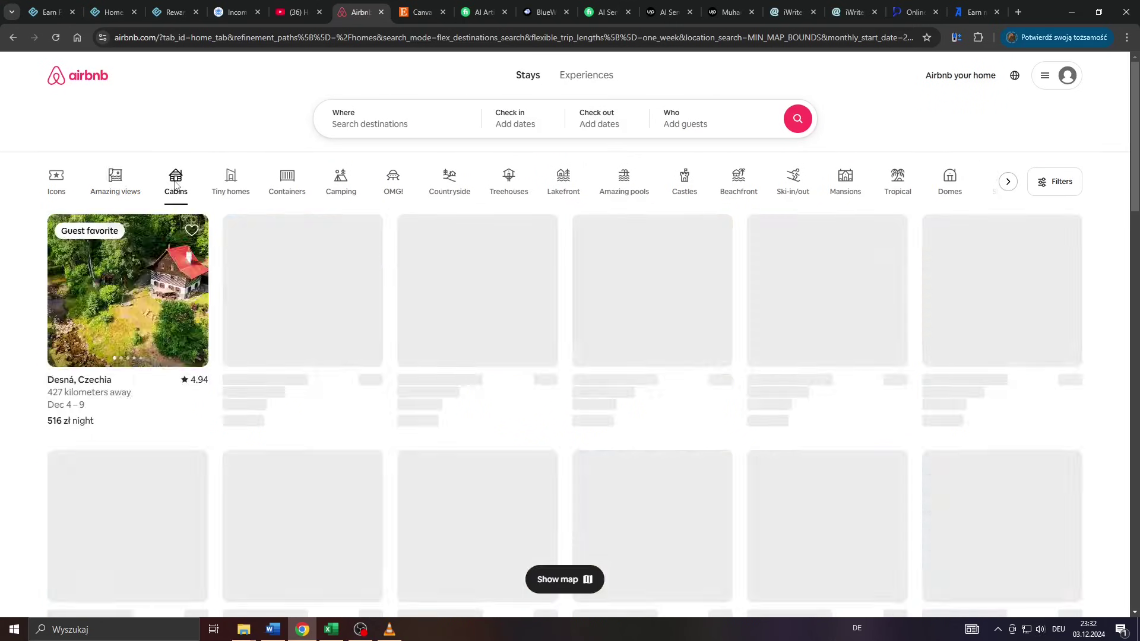
scroll(564, 292, "down", 1)
scroll(564, 292, "down", 2)
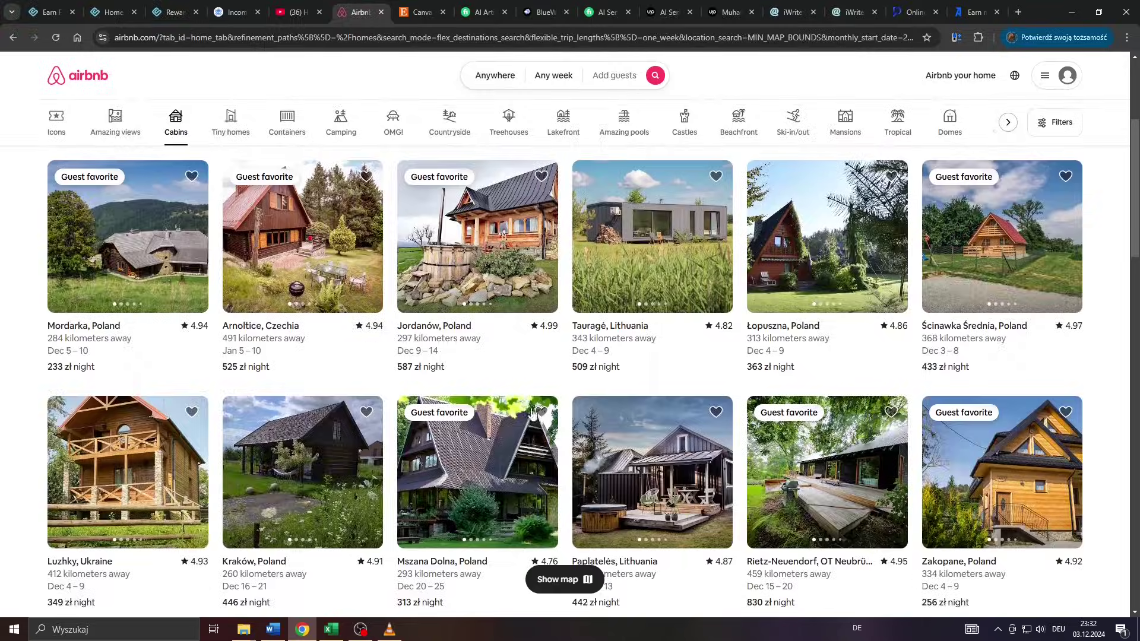
scroll(537, 413, "down", 1)
scroll(606, 470, "up", 3)
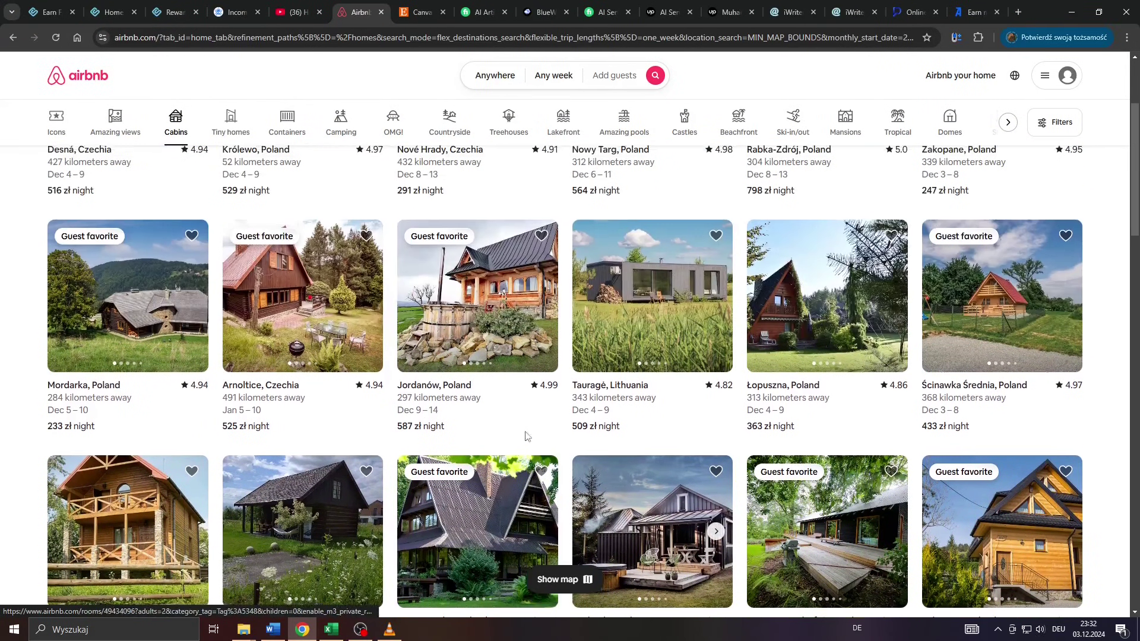
scroll(517, 433, "up", 1)
scroll(491, 344, "up", 2)
- Browse Etsy's Canva Instagram template results, then open the search box's suggestion list
left_click(420, 13)
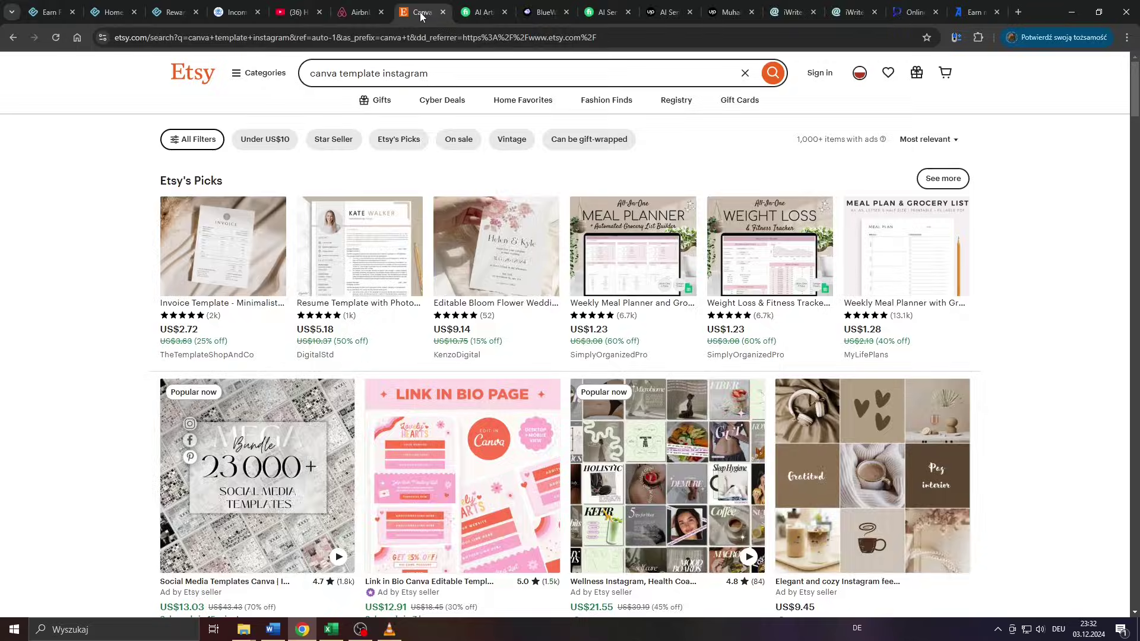
scroll(254, 157, "down", 2)
scroll(401, 195, "down", 3)
scroll(608, 249, "down", 1)
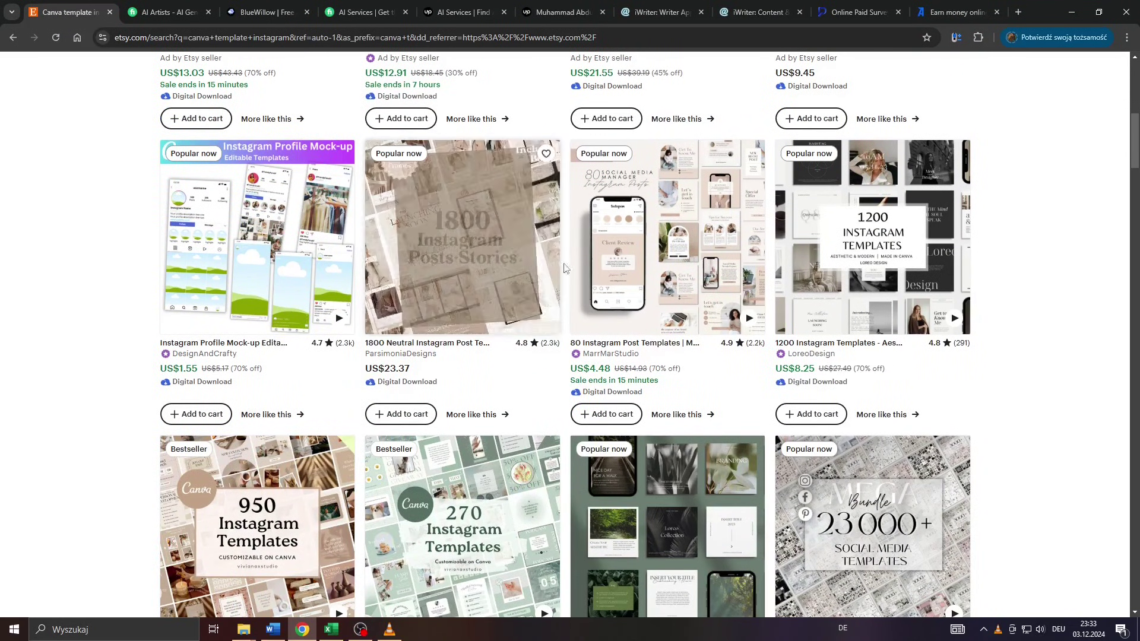
scroll(552, 252, "down", 2)
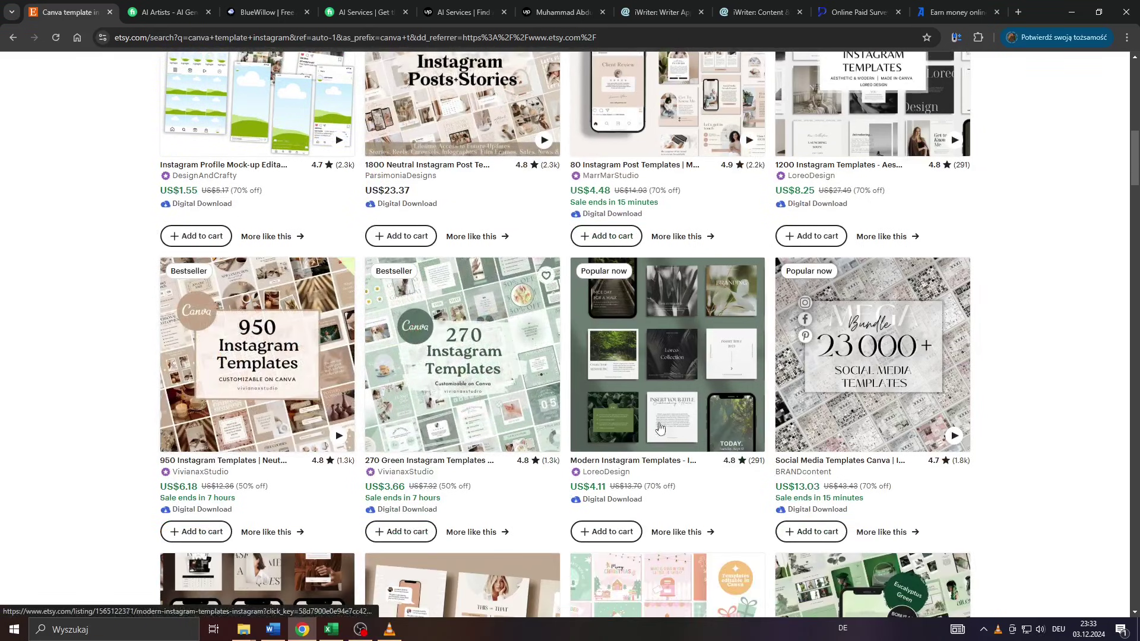
scroll(645, 356, "down", 3)
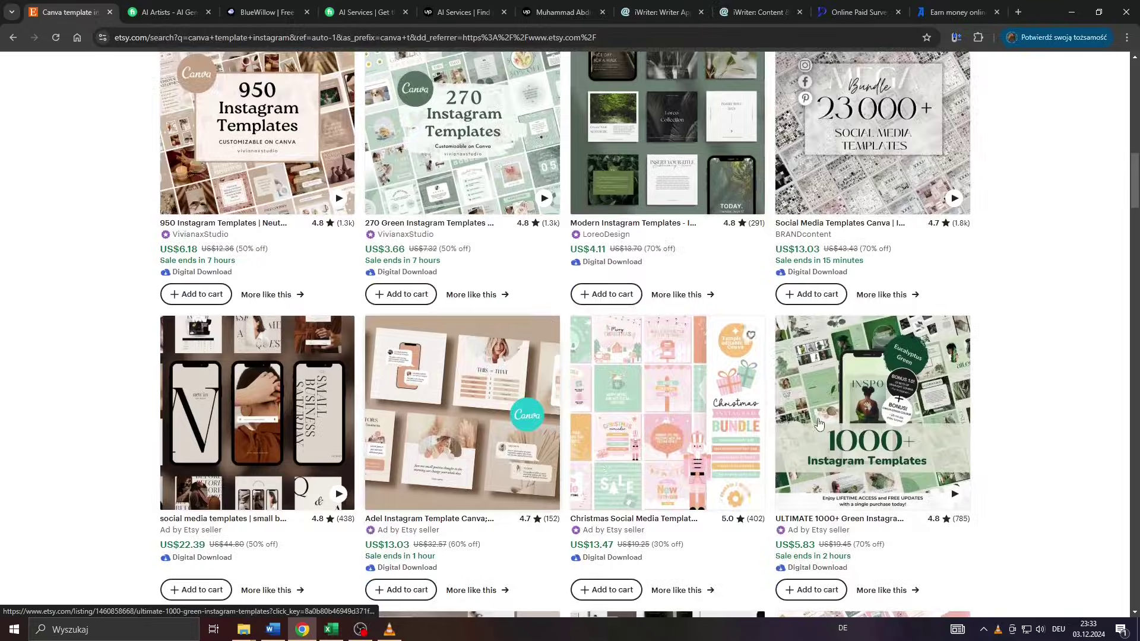
scroll(802, 411, "down", 2)
scroll(534, 392, "down", 3)
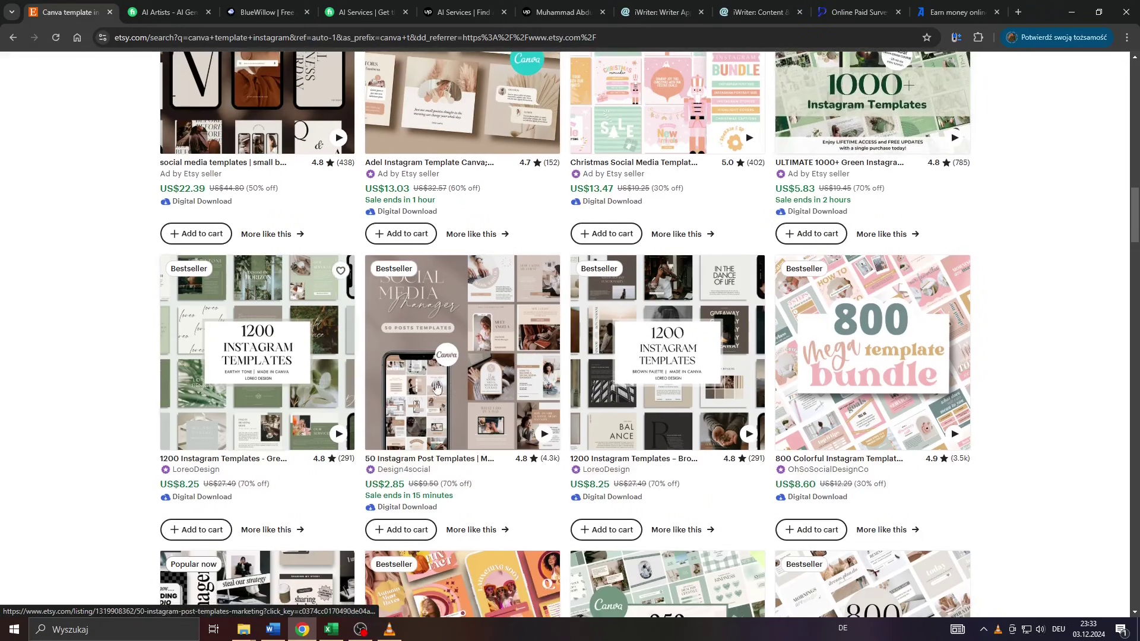
scroll(867, 366, "up", 4)
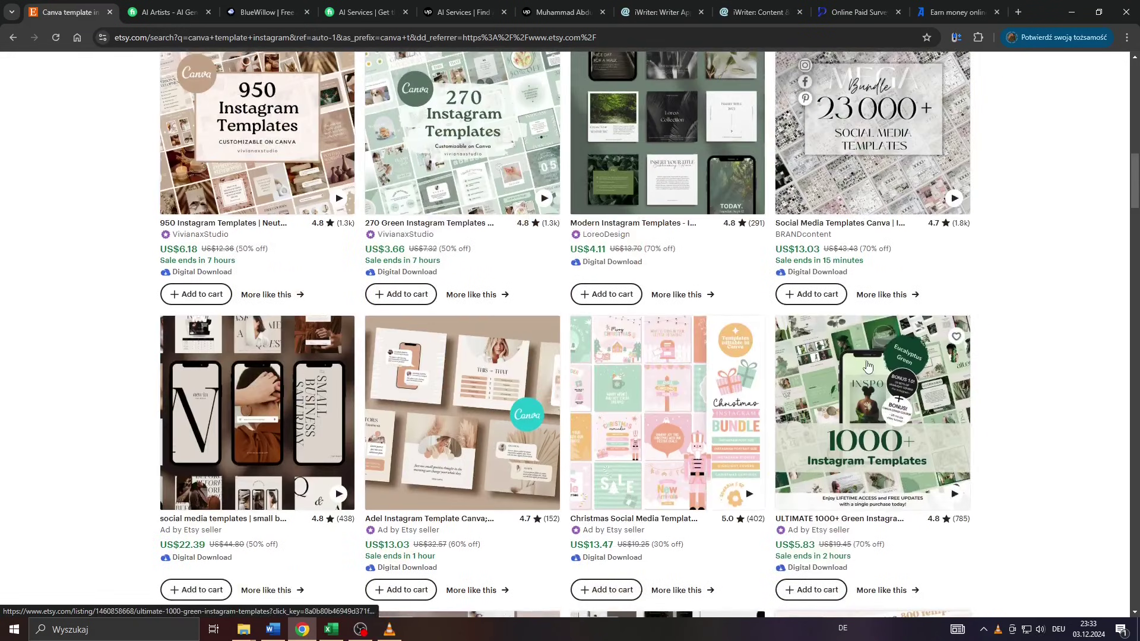
scroll(866, 365, "up", 2)
scroll(865, 364, "up", 4)
scroll(859, 363, "up", 3)
scroll(449, 368, "down", 2)
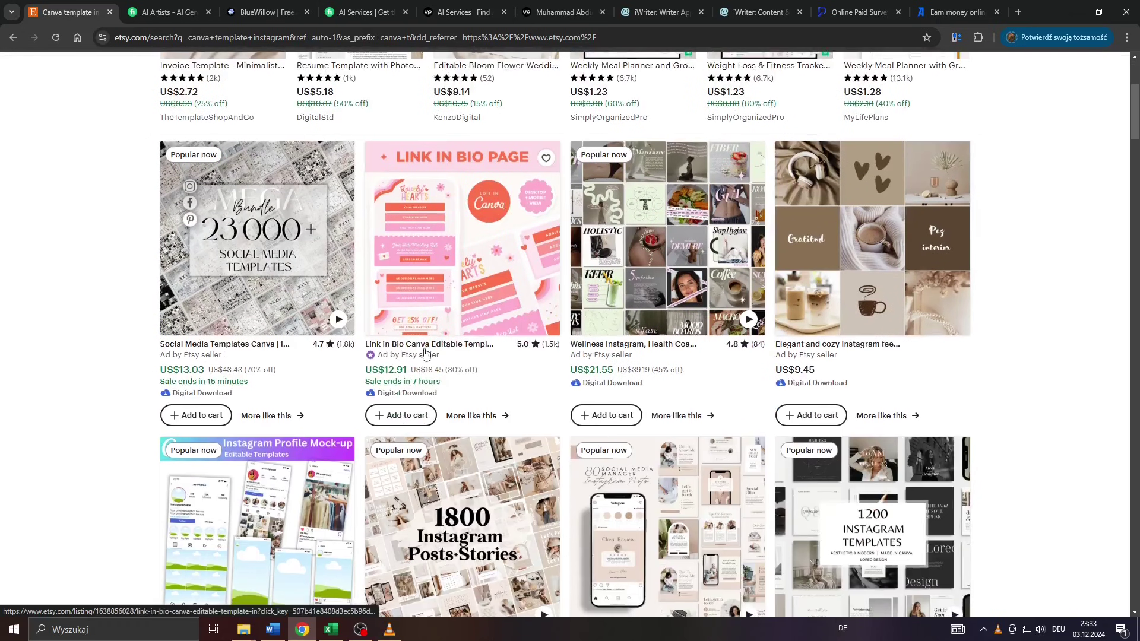
scroll(488, 247, "down", 2)
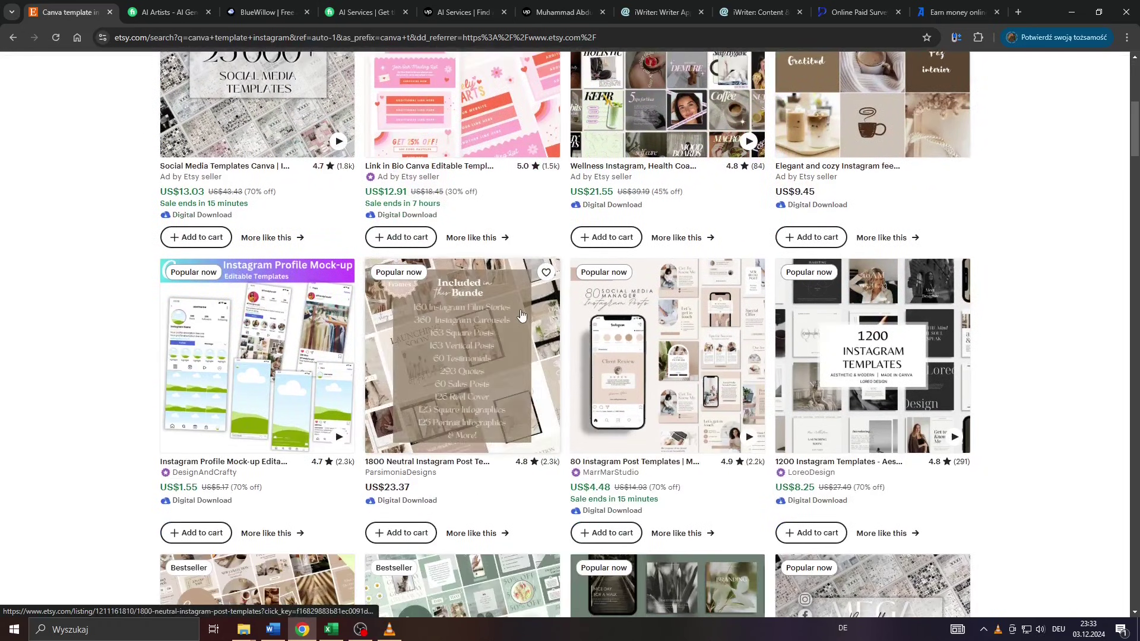
scroll(463, 224, "up", 2)
scroll(427, 134, "up", 2)
left_click(392, 71)
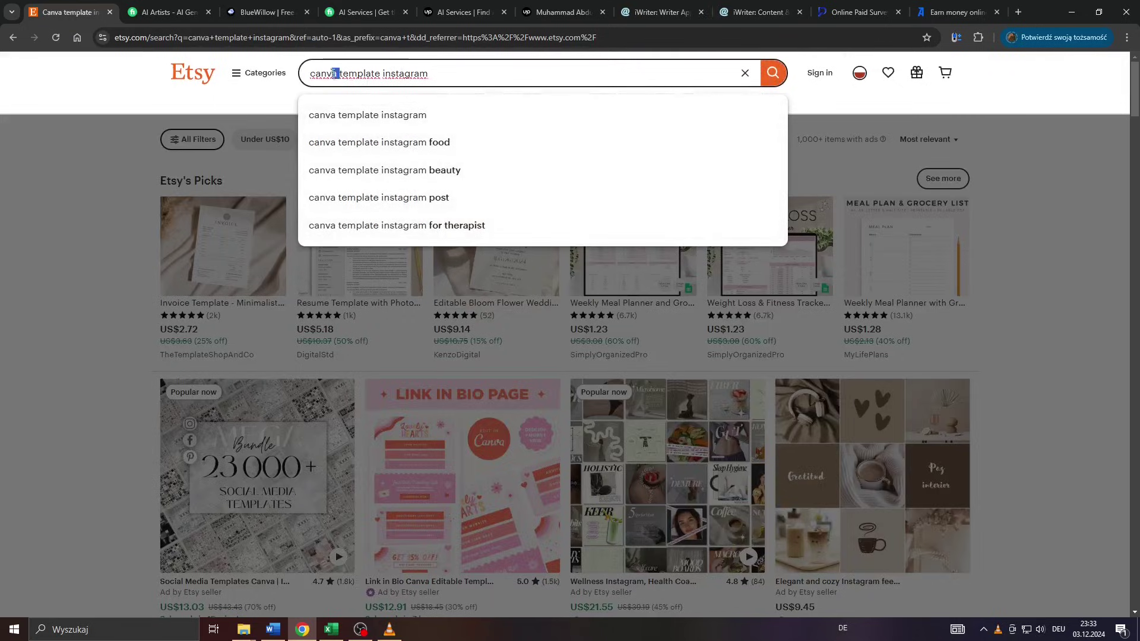
- Search 'canva template instagram food' and highlight a Food Instagram Template listing's price
left_click(416, 148)
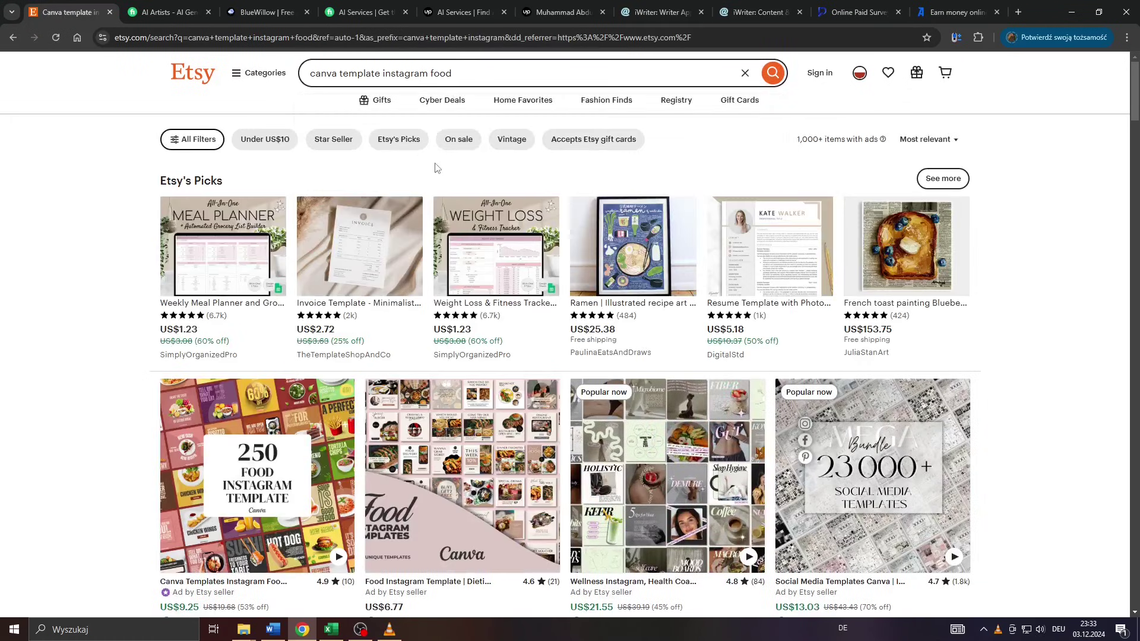
scroll(436, 173, "down", 1)
scroll(377, 312, "down", 1)
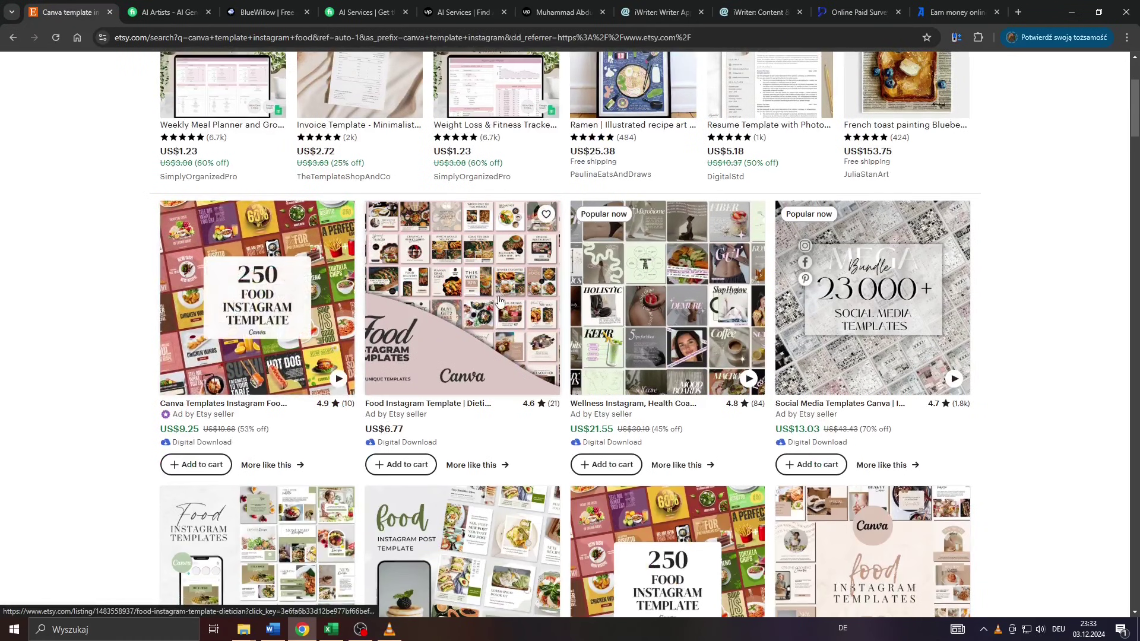
mouse_move(256, 475)
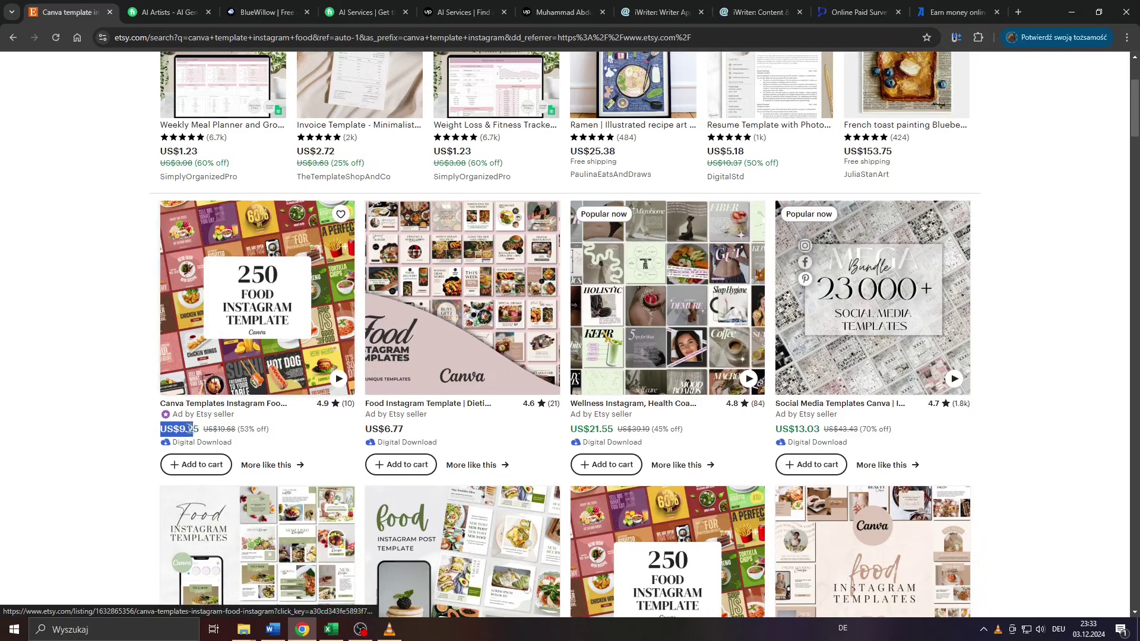
left_click_drag(364, 429, 401, 428)
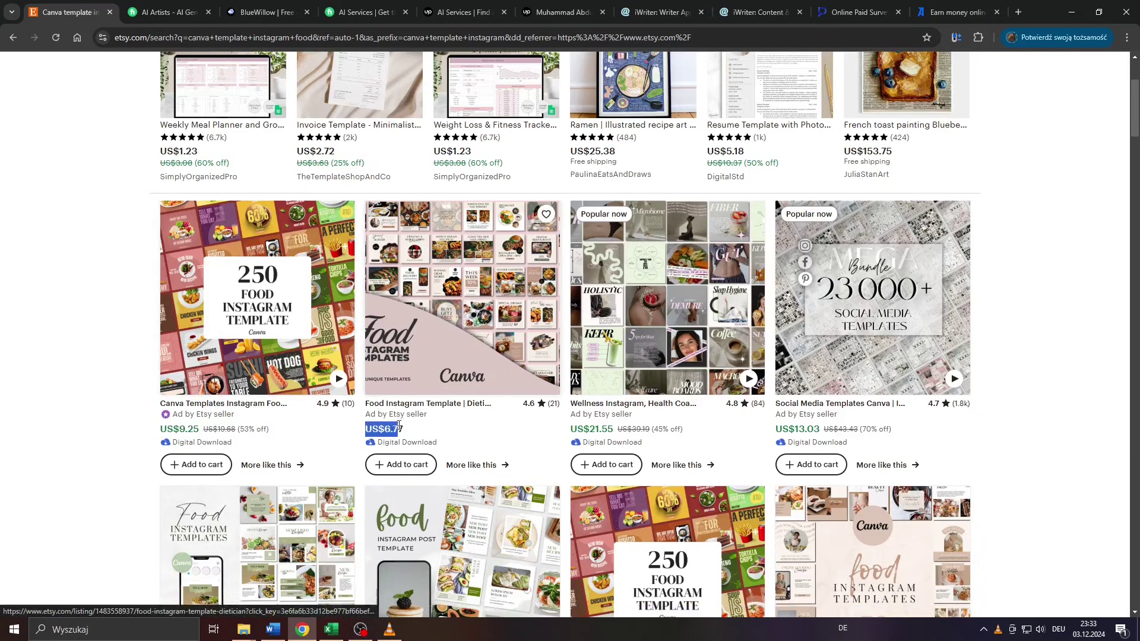
scroll(294, 418, "down", 3)
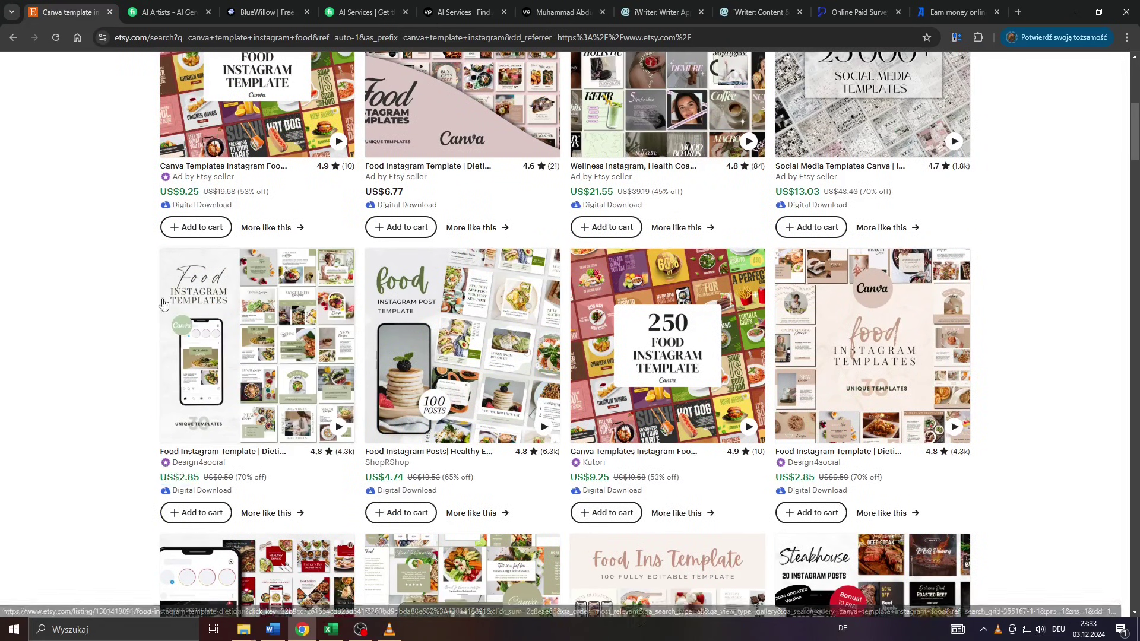
- Browse Fiverr's AI Artists page, zooming in on its title and back to normal size
left_click(175, 14)
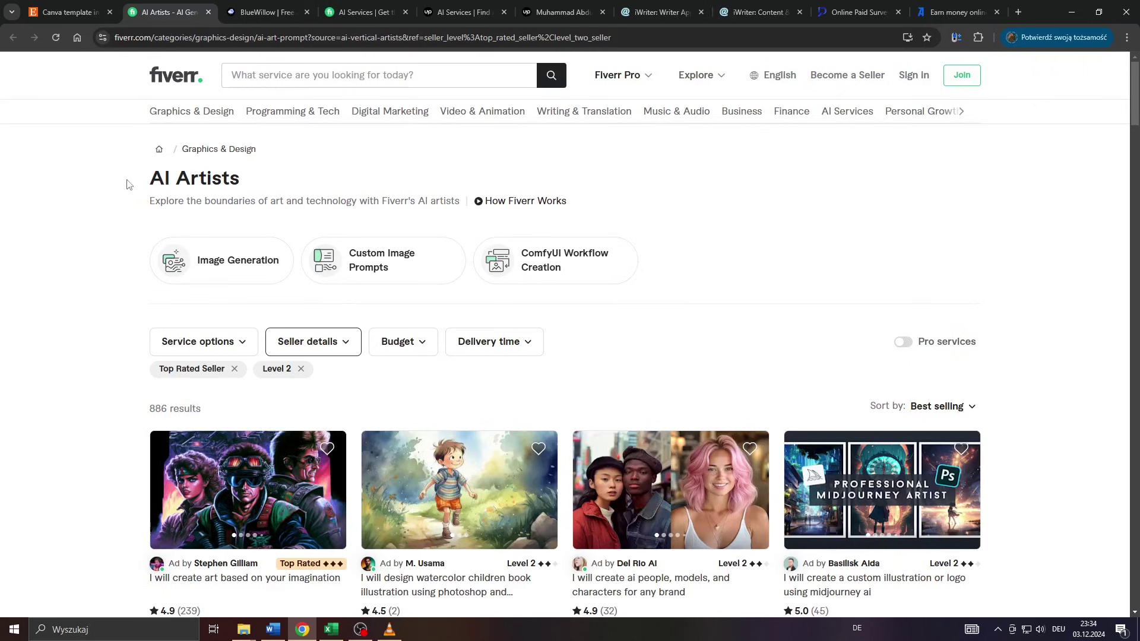
scroll(142, 190, "down", 1)
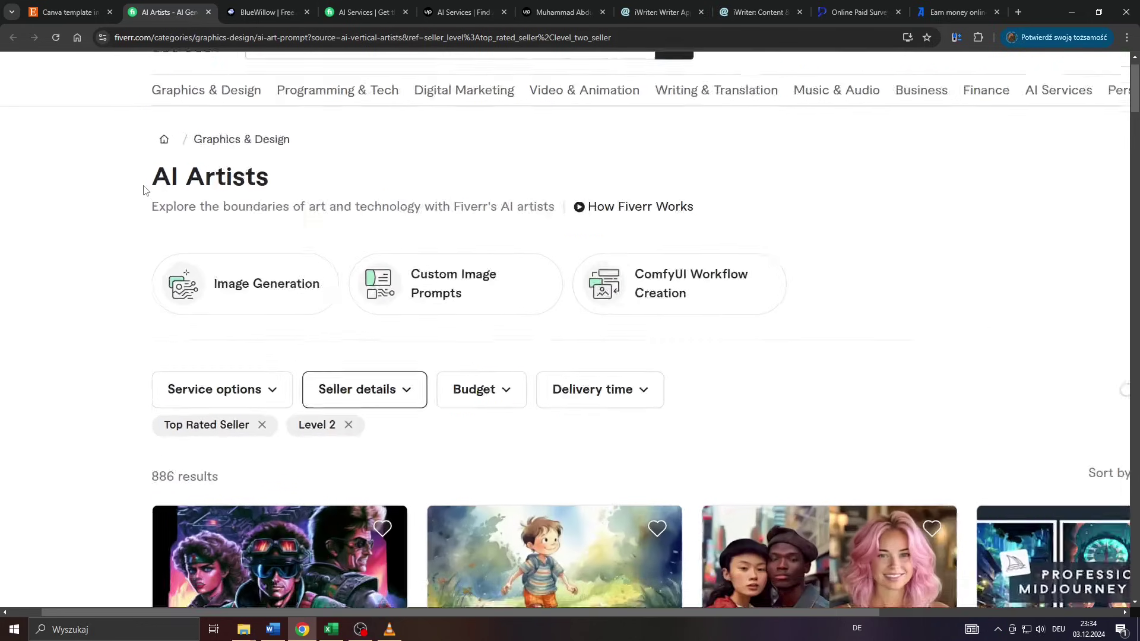
key("ctrl+plus")
key("ctrl+plus")
key("ctrl+plus")
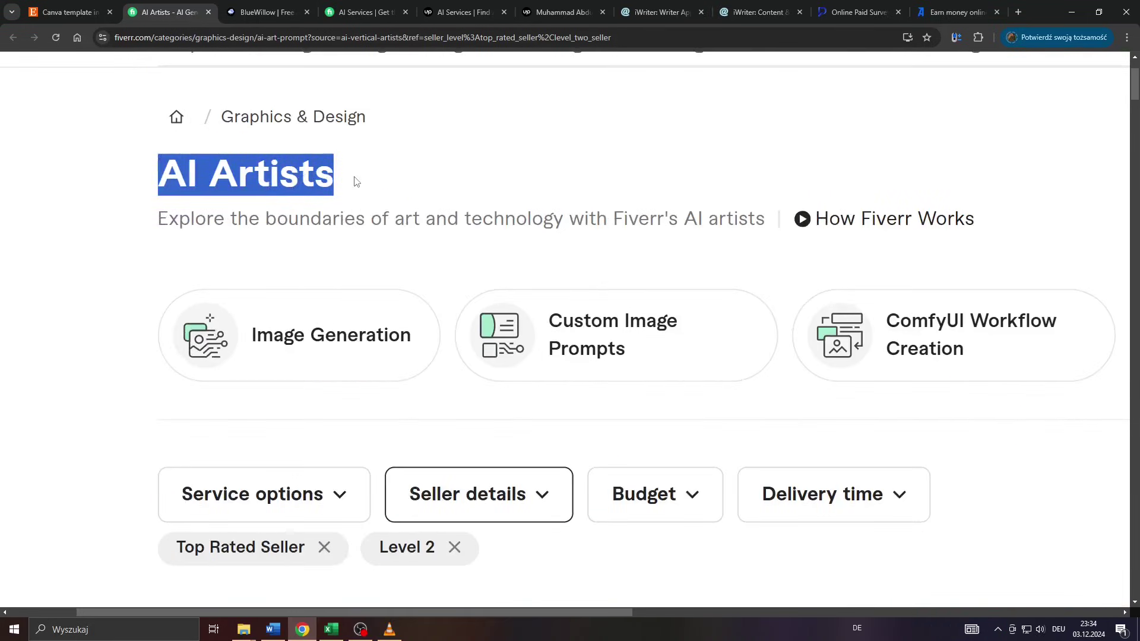
left_click(319, 214)
key("ctrl+minus")
key("ctrl+minus")
key("ctrl+minus")
key("ctrl+minus")
key("ctrl+minus")
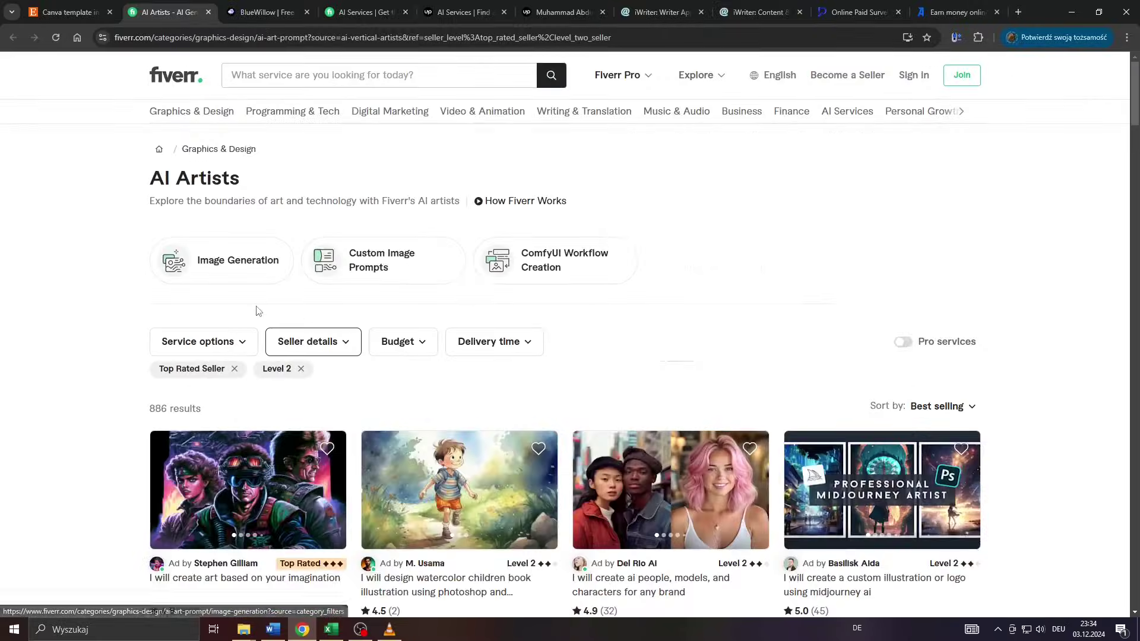
scroll(254, 310, "down", 2)
scroll(151, 287, "down", 1)
scroll(152, 287, "down", 1)
scroll(151, 286, "down", 1)
scroll(152, 287, "down", 1)
scroll(152, 288, "down", 1)
scroll(152, 287, "down", 2)
scroll(152, 288, "down", 2)
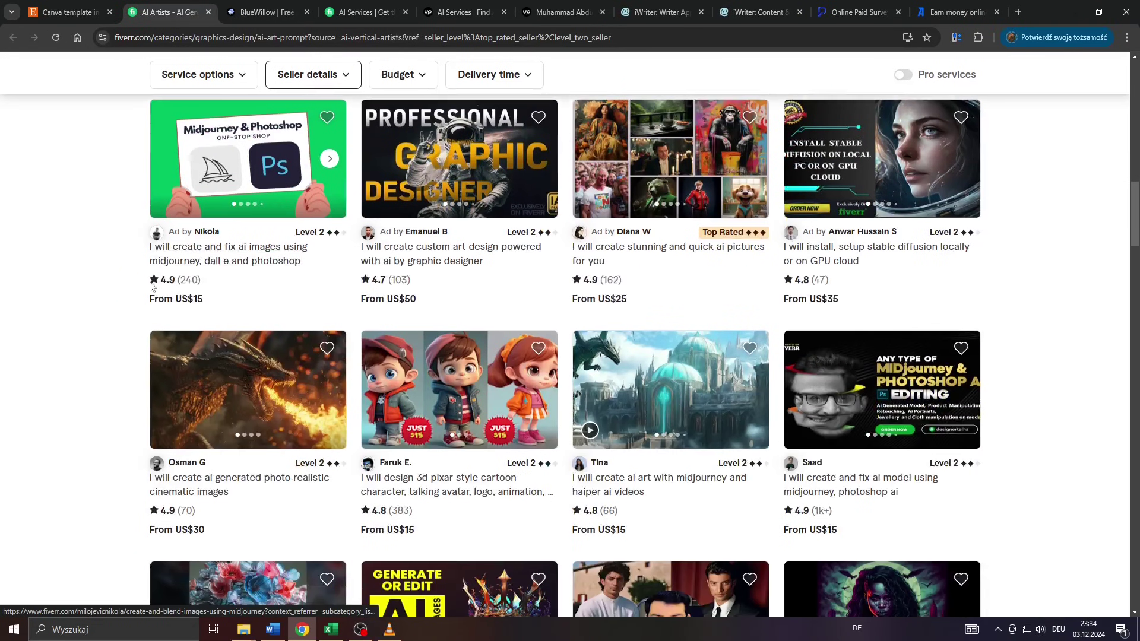
scroll(152, 288, "down", 2)
scroll(152, 288, "down", 2)
scroll(152, 286, "down", 1)
scroll(152, 287, "down", 1)
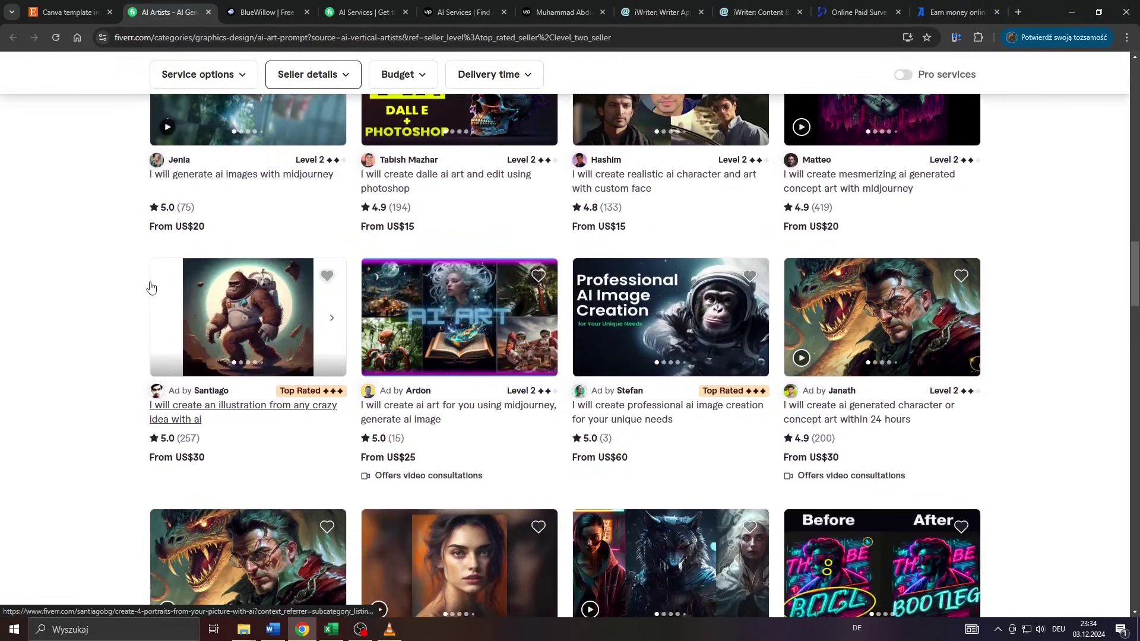
scroll(151, 287, "up", 2)
scroll(152, 287, "up", 1)
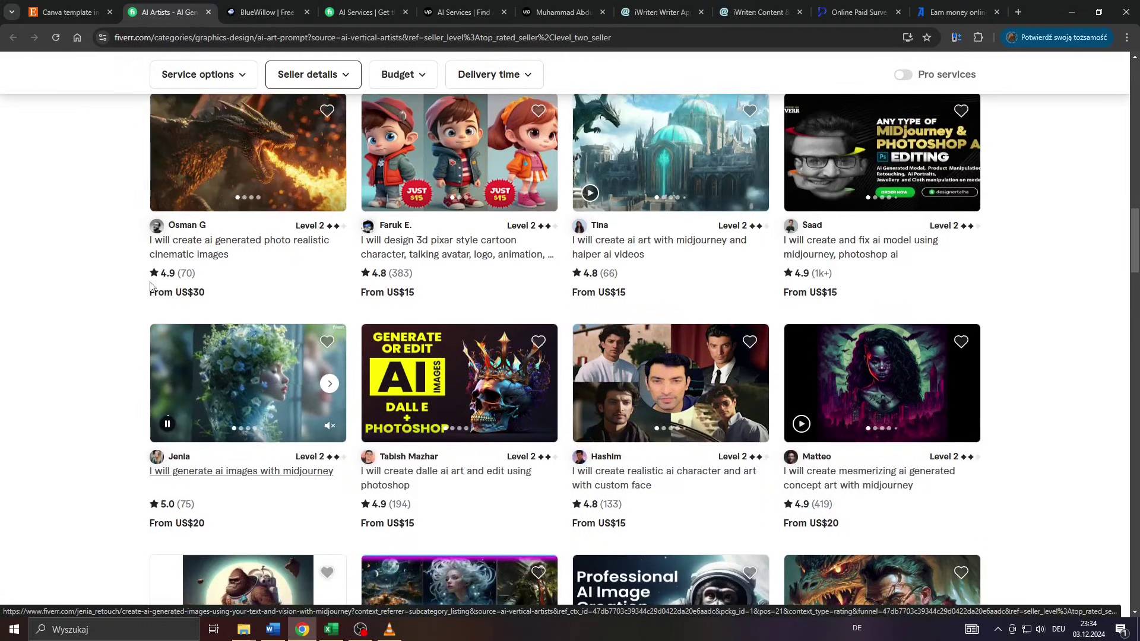
scroll(152, 287, "up", 2)
mouse_move(669, 153)
scroll(880, 295, "up", 2)
scroll(880, 296, "down", 3)
scroll(1083, 253, "down", 3)
scroll(1083, 254, "down", 2)
scroll(1083, 254, "down", 3)
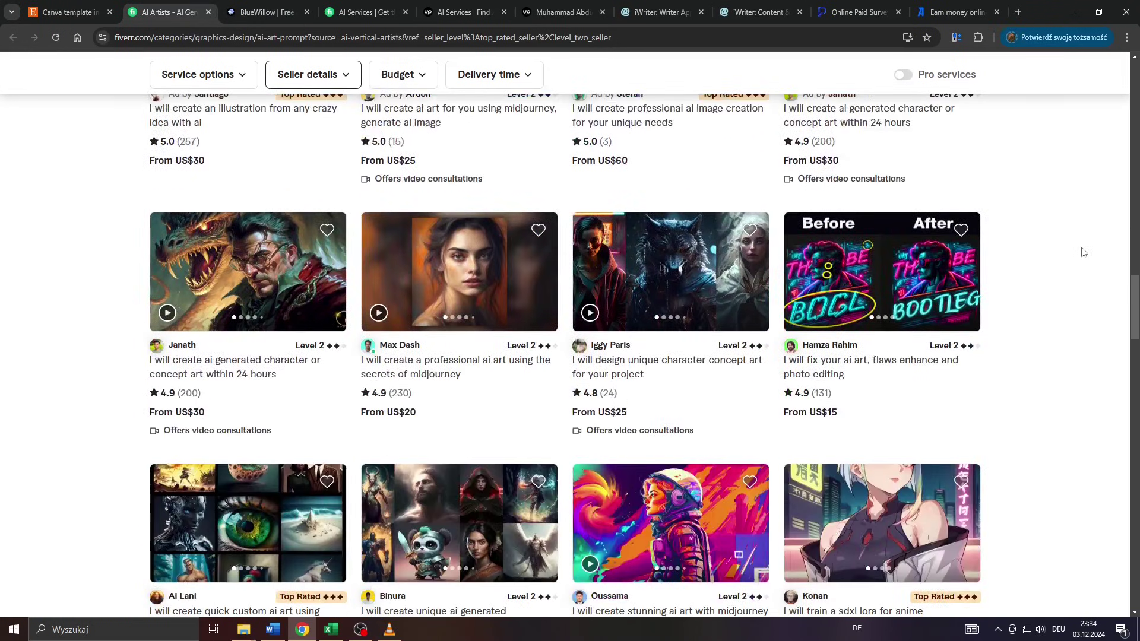
scroll(1083, 253, "down", 2)
scroll(1082, 253, "down", 1)
scroll(1083, 253, "up", 2)
scroll(1078, 247, "up", 4)
- Highlight BlueWillow's 'AI Artwork Generator for Free' headline
left_click(267, 12)
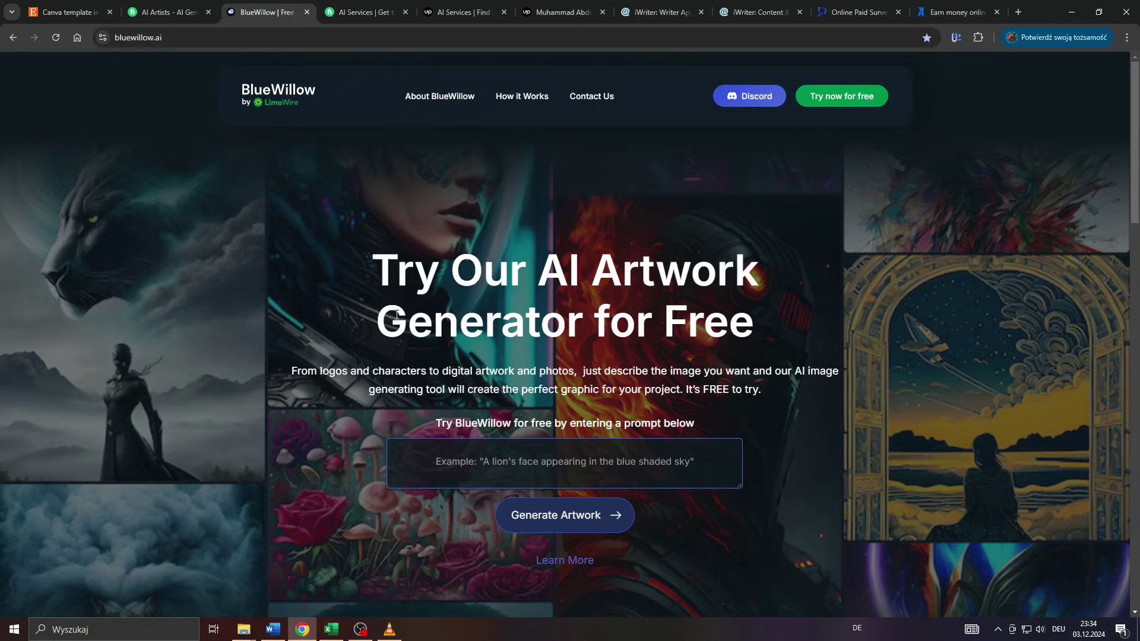
left_click_drag(546, 263, 765, 328)
left_click_drag(538, 286, 530, 286)
- Glance at Fiverr's AI Services page and BlueWillow, ending on Fiverr's AI Artists listings
left_click(367, 12)
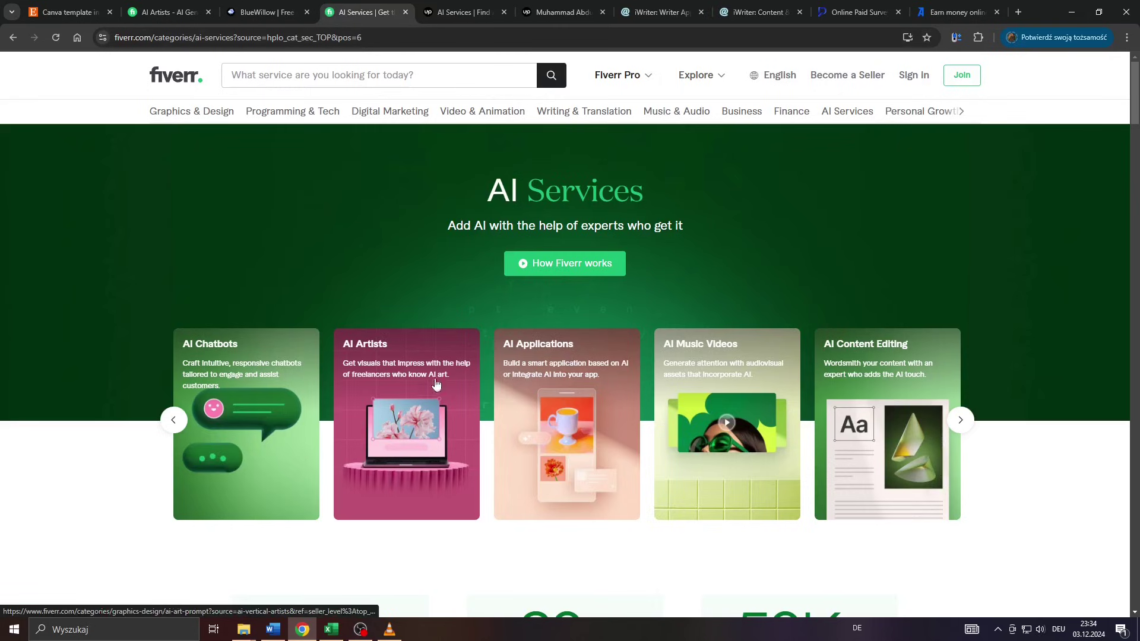
scroll(343, 387, "up", 6, "ctrl")
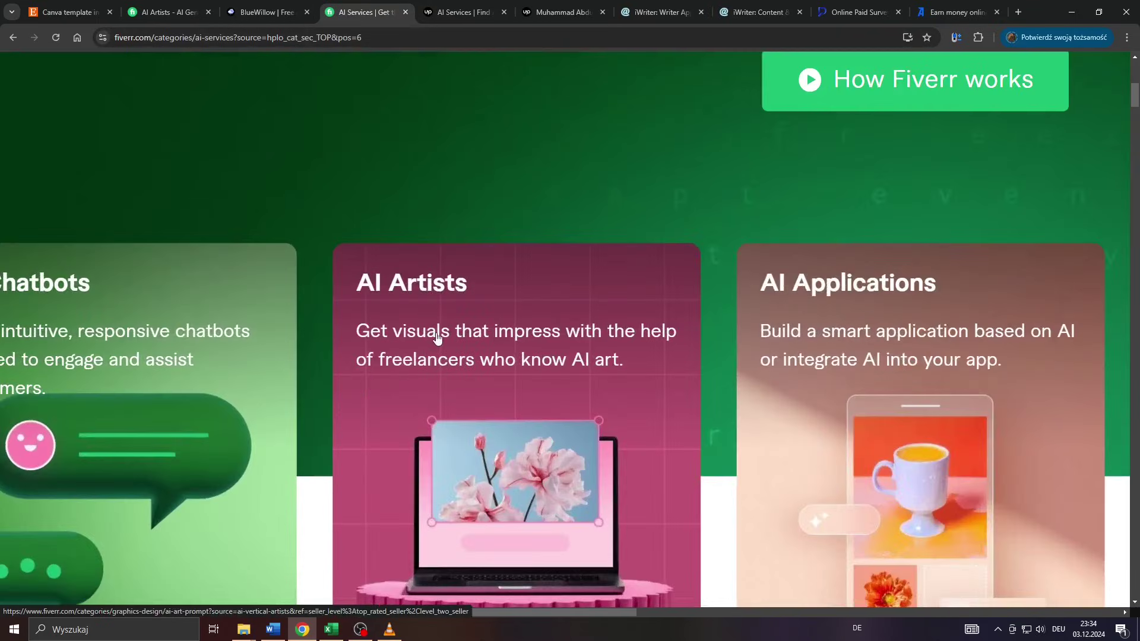
scroll(444, 347, "down", 6, "ctrl")
left_click(268, 12)
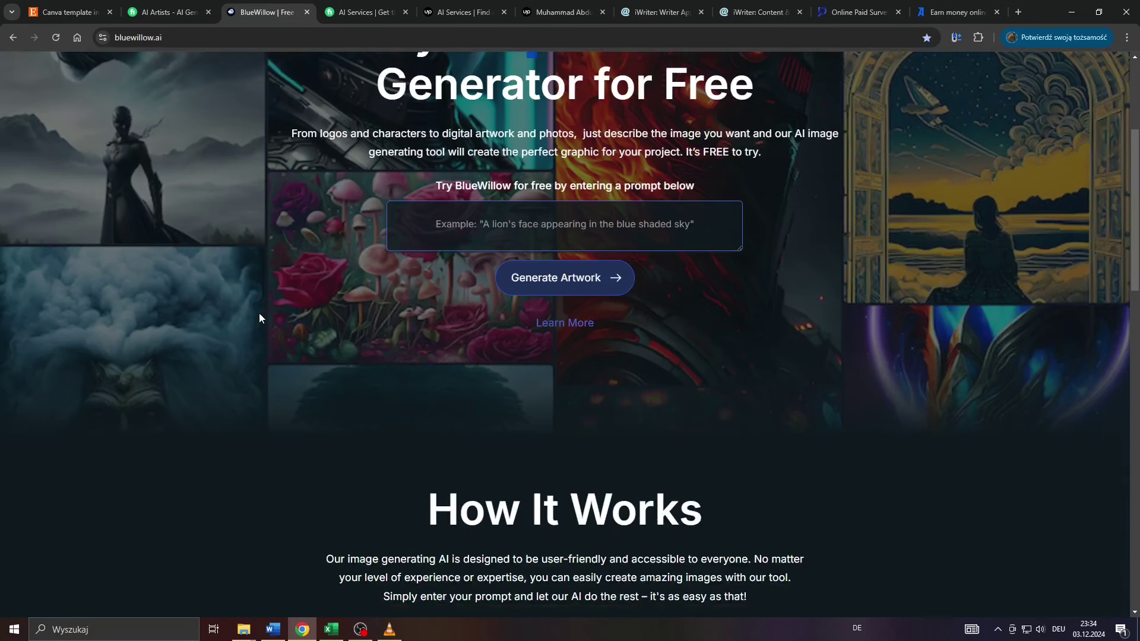
scroll(509, 195, "up", 5, "ctrl")
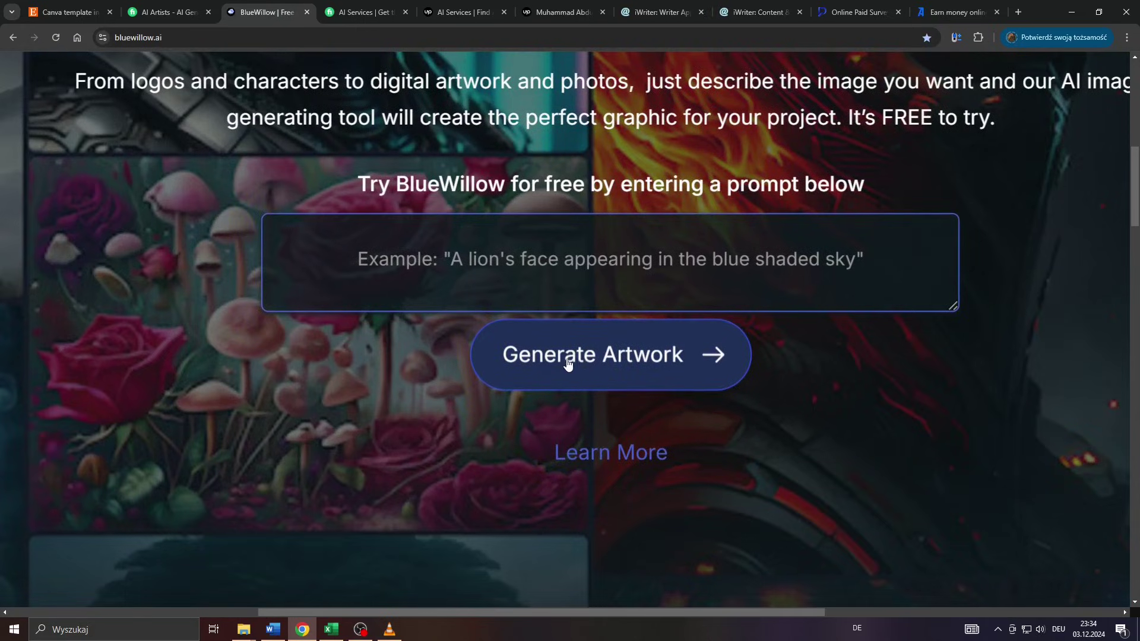
scroll(566, 363, "down", 5, "ctrl")
left_click(166, 13)
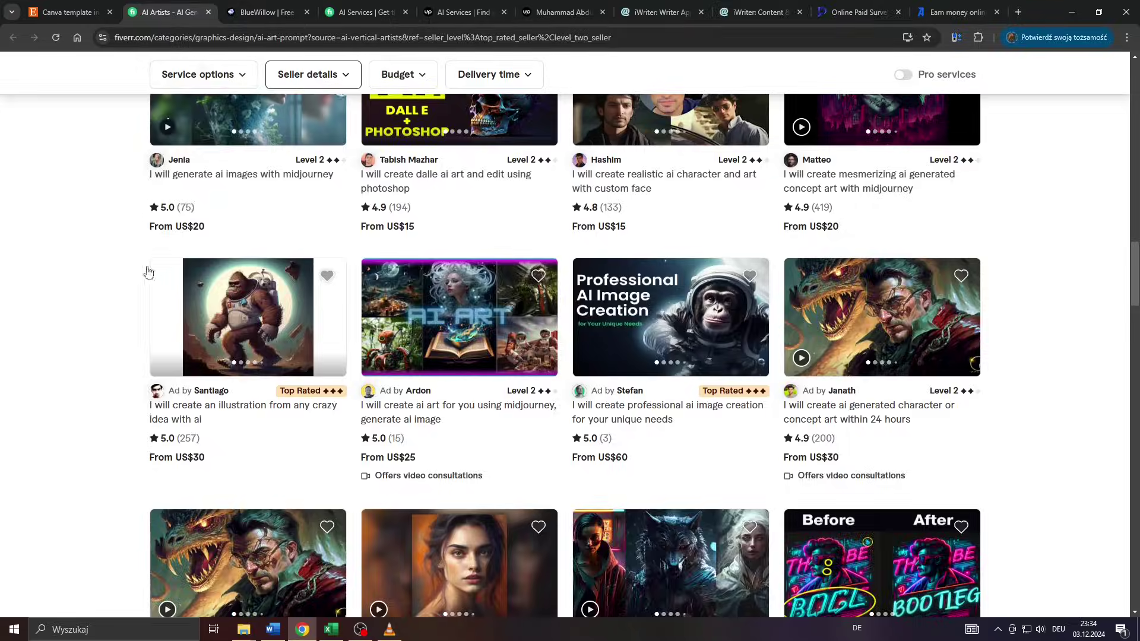
scroll(108, 285, "down", 3)
scroll(75, 298, "down", 2)
scroll(75, 297, "down", 3)
scroll(75, 299, "down", 3)
scroll(48, 315, "down", 3)
scroll(49, 315, "down", 1)
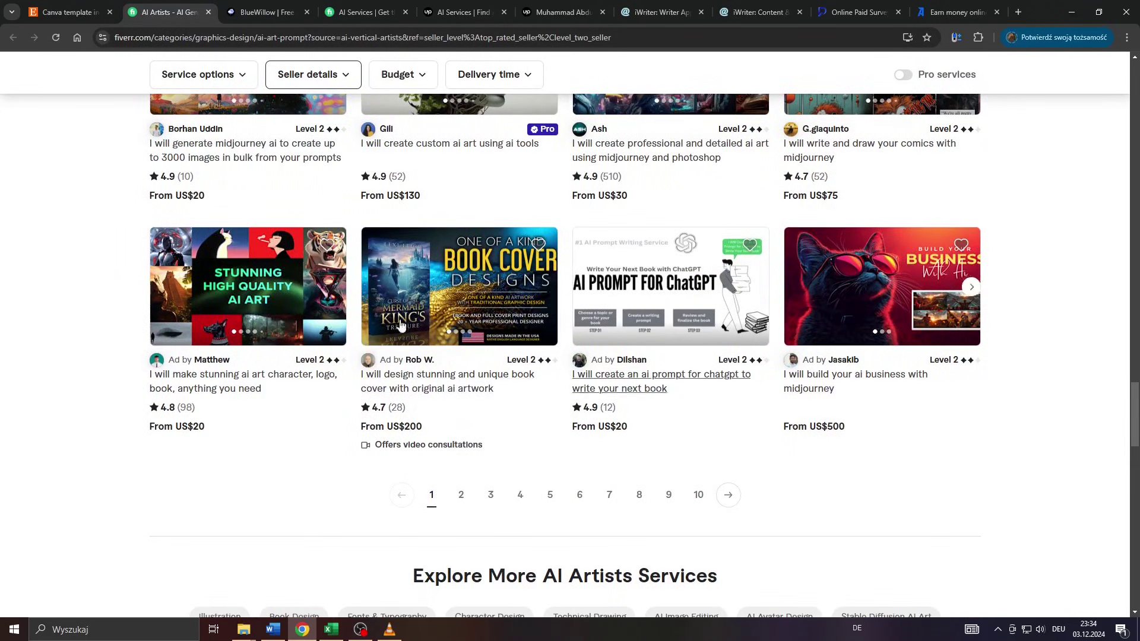
scroll(382, 334, "up", 3)
scroll(463, 339, "up", 3)
scroll(555, 342, "up", 3)
scroll(555, 341, "up", 3)
scroll(483, 311, "up", 2)
scroll(445, 267, "up", 3)
scroll(403, 197, "up", 2)
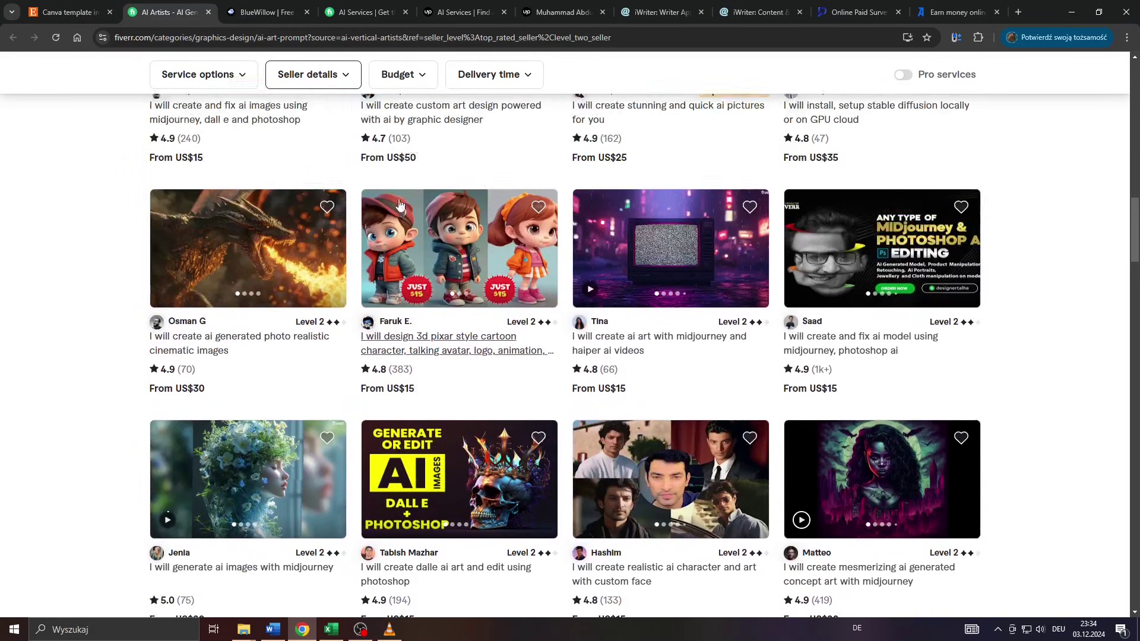
scroll(357, 196, "up", 3)
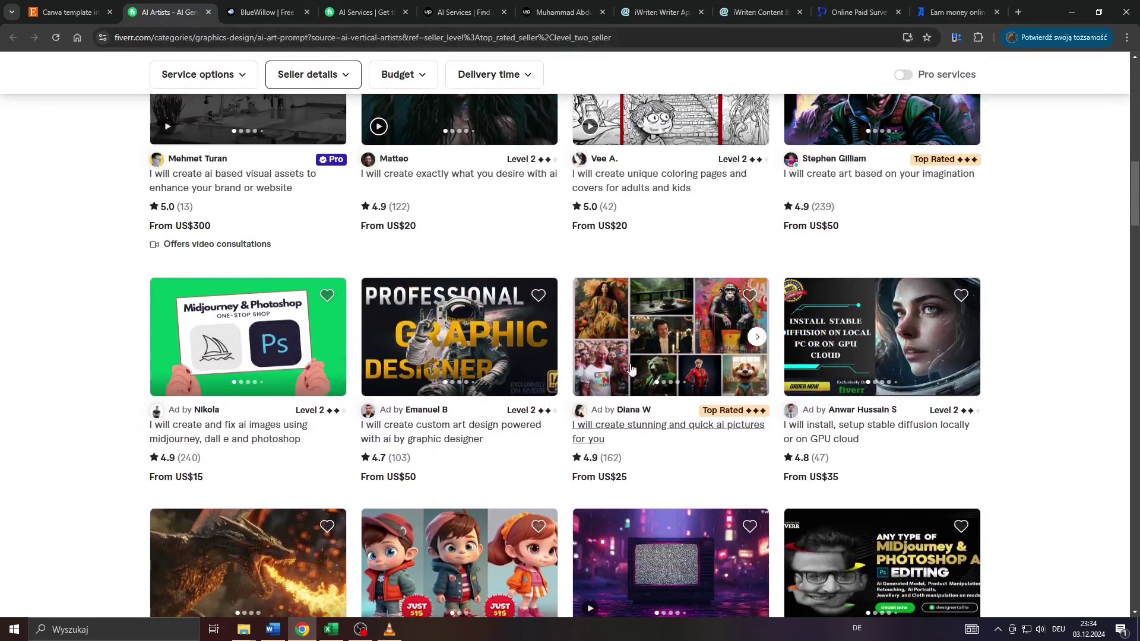
scroll(597, 368, "up", 2)
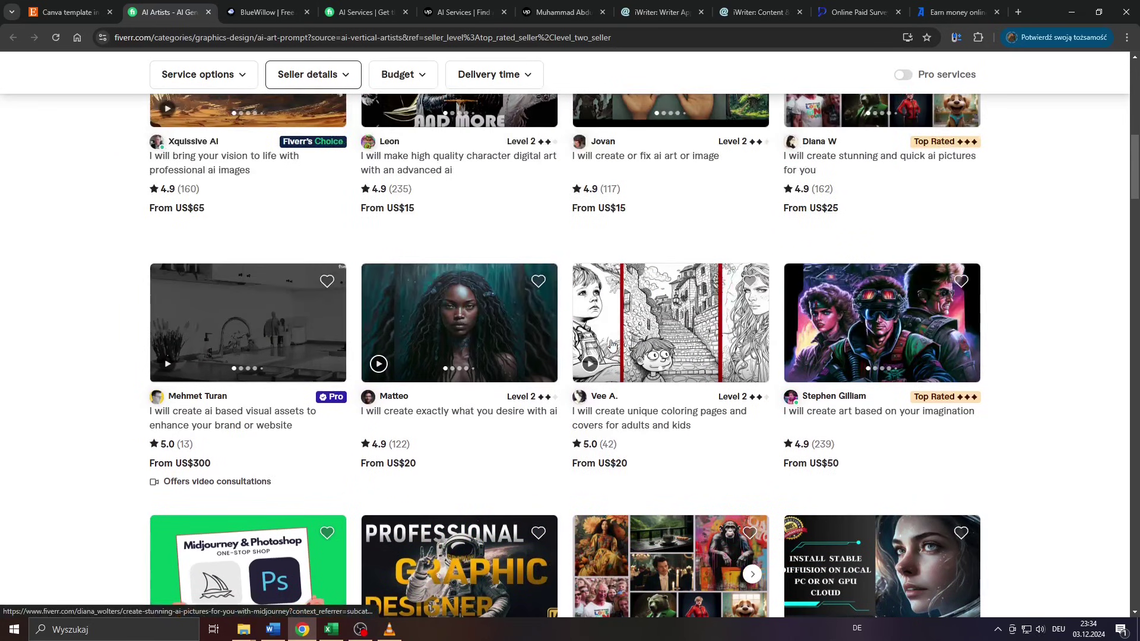
scroll(484, 120, "up", 3)
scroll(485, 121, "up", 2)
scroll(486, 118, "up", 1)
scroll(484, 114, "up", 2)
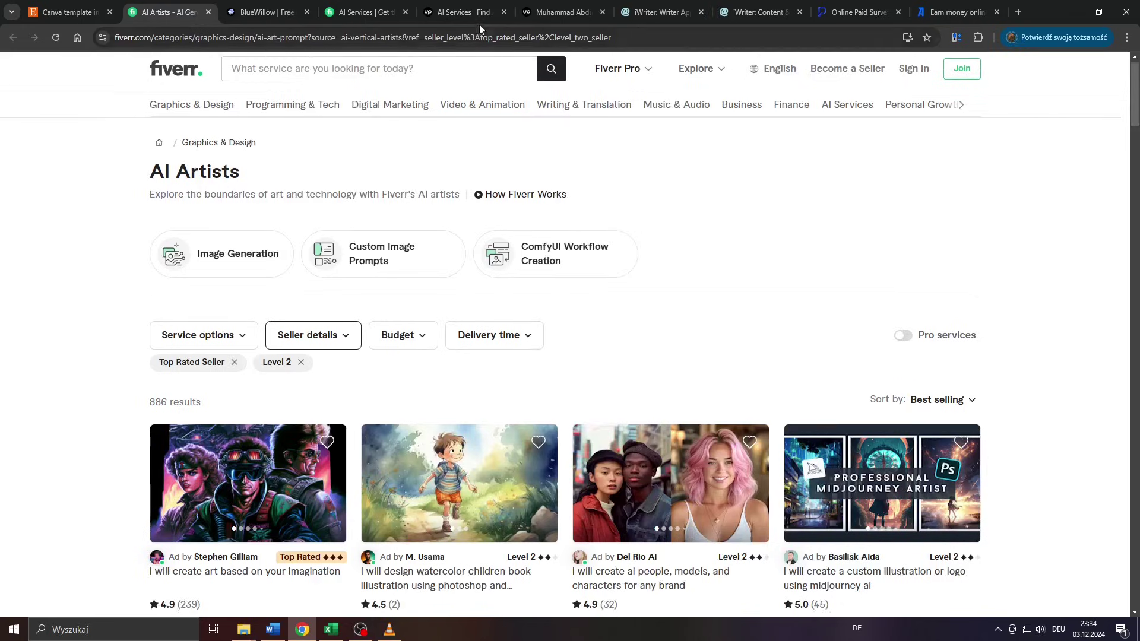
- Bring up Upwork's AI Services page and read the talent section intro above the chatbot cards
left_click(475, 15)
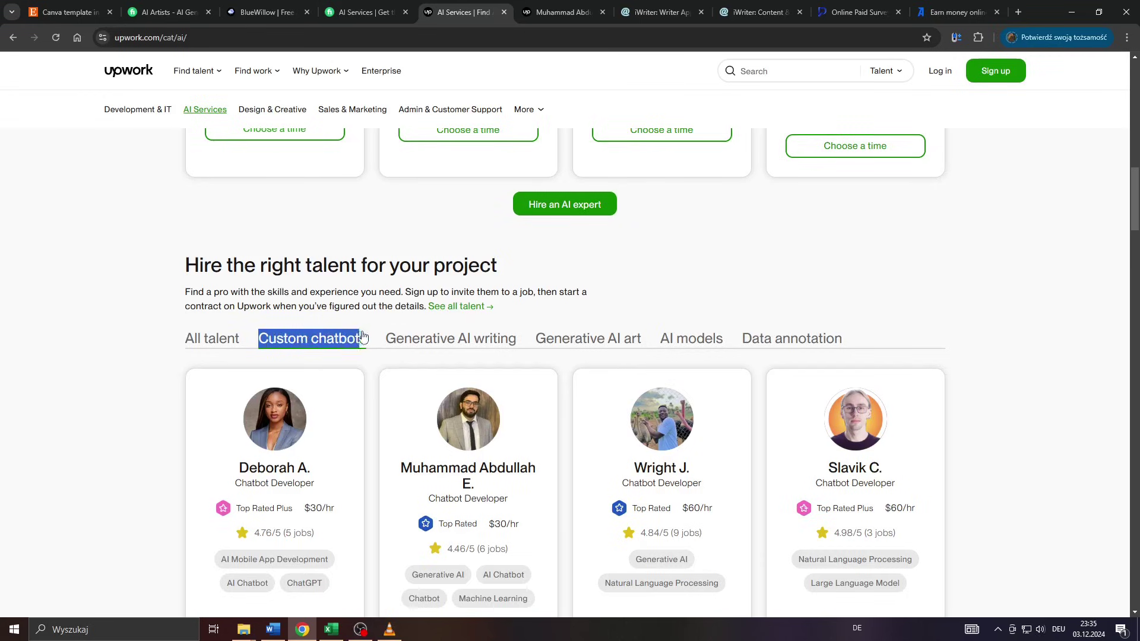
left_click_drag(365, 336, 261, 309)
left_click(353, 297)
mouse_move(257, 70)
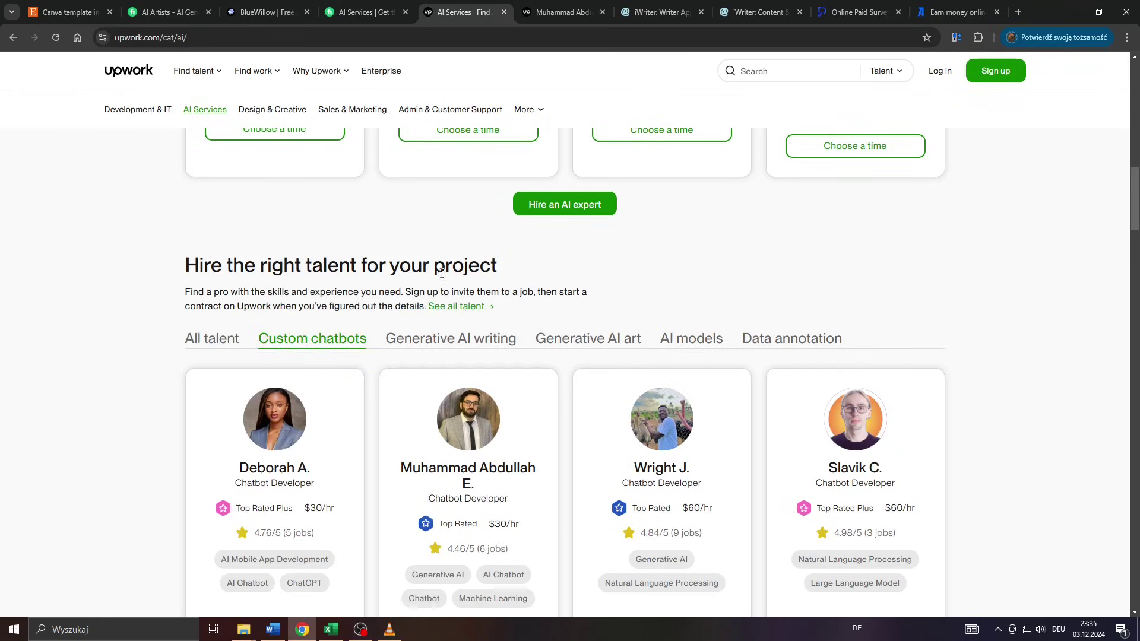
scroll(353, 296, "up", 3)
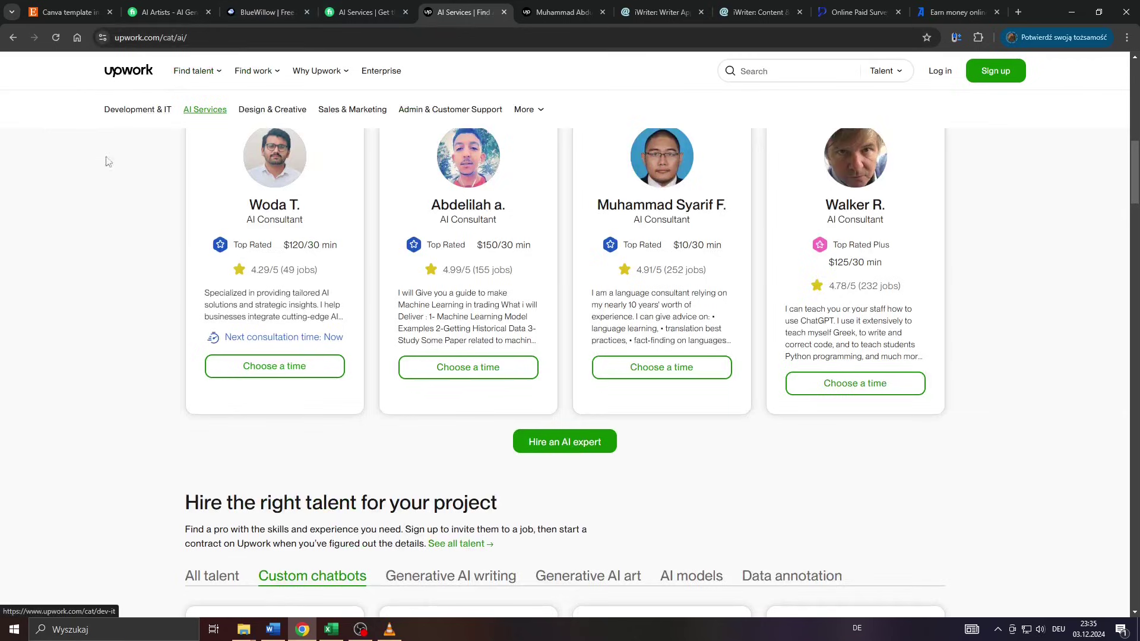
scroll(117, 316, "down", 3)
scroll(301, 253, "down", 1)
scroll(300, 252, "down", 1)
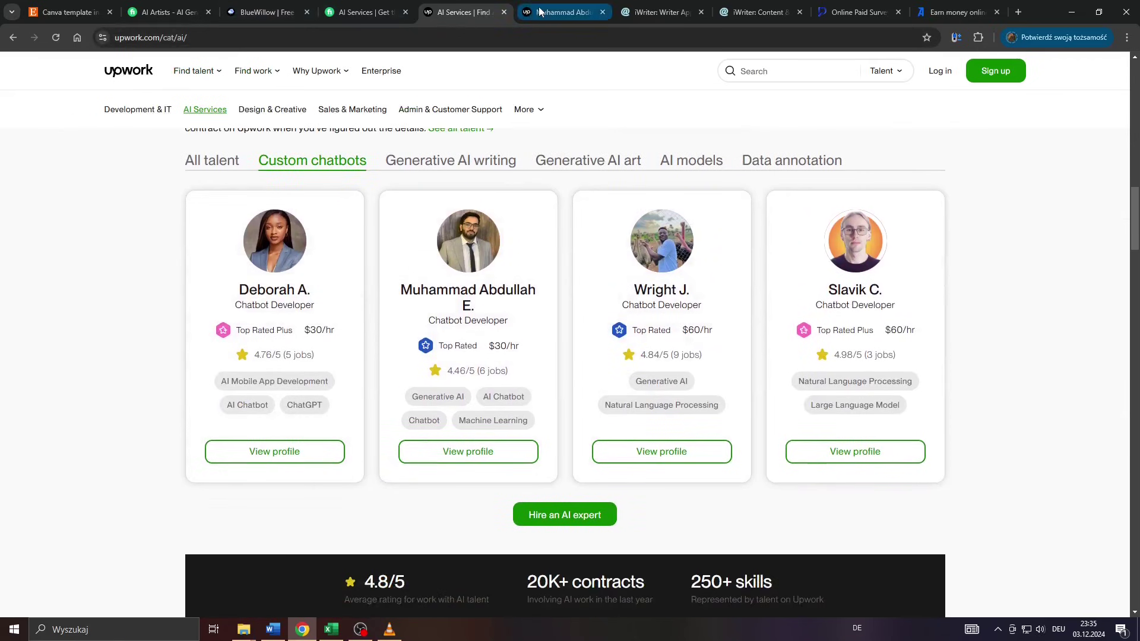
- Open the chatbot developer's profile, dismiss the share popup, and read the headline and $30/hr rate
left_click(525, 16)
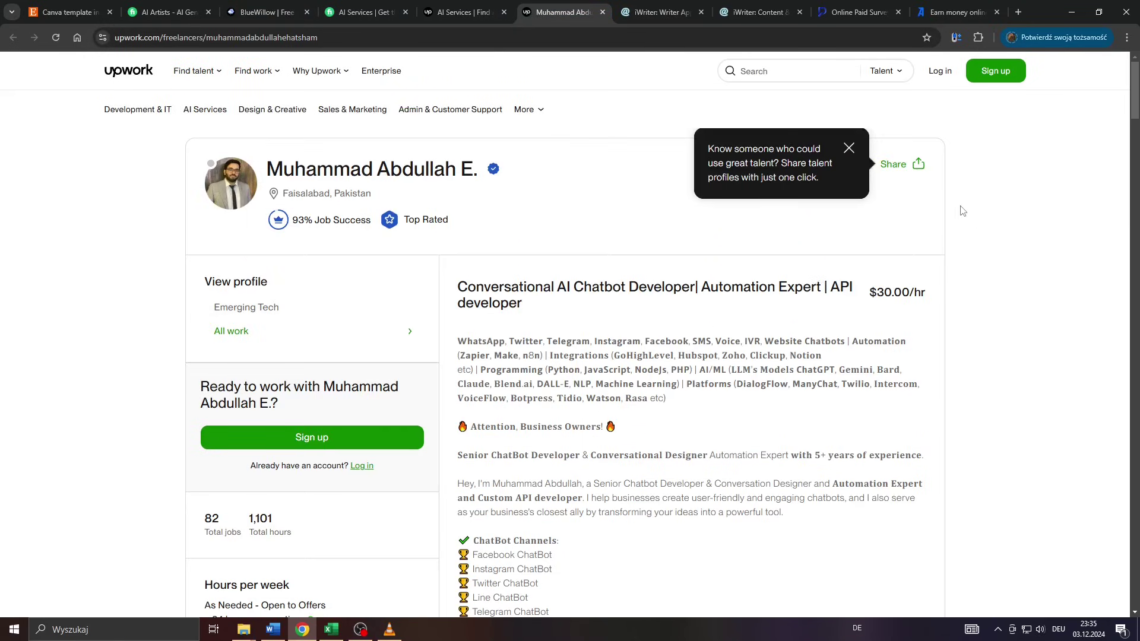
left_click(850, 149)
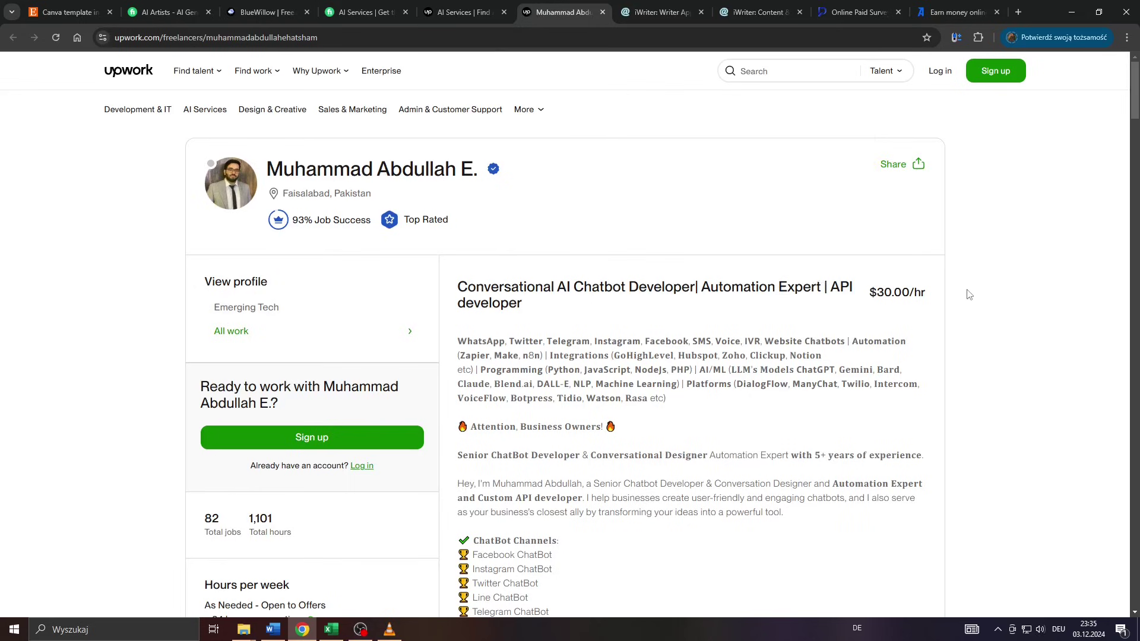
left_click_drag(516, 292, 678, 293)
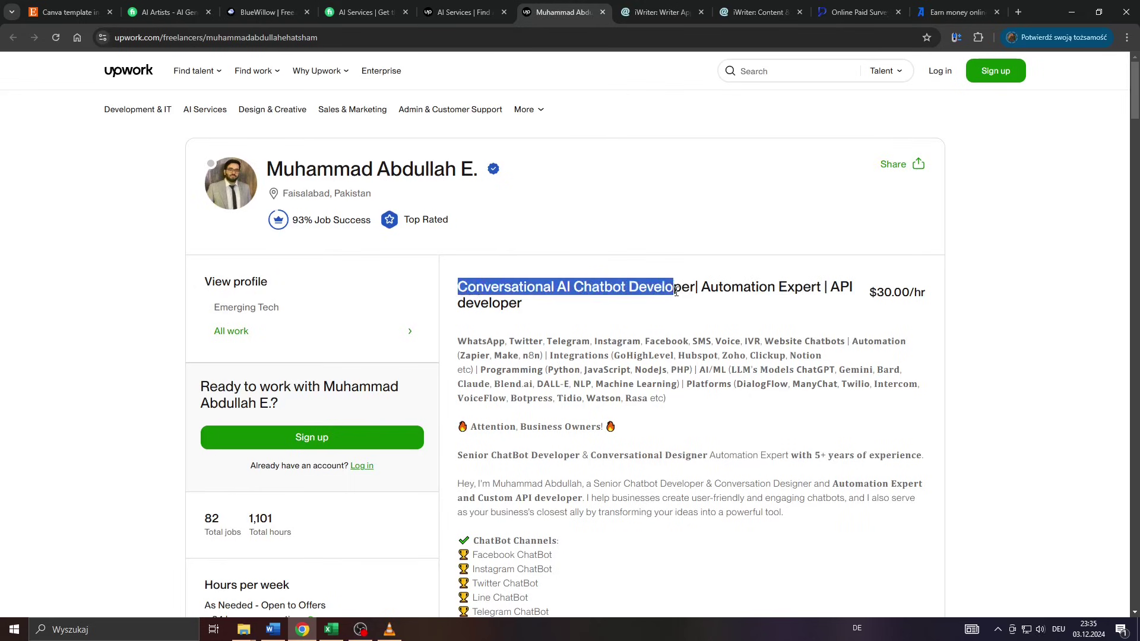
scroll(995, 284, "up", 3, "ctrl")
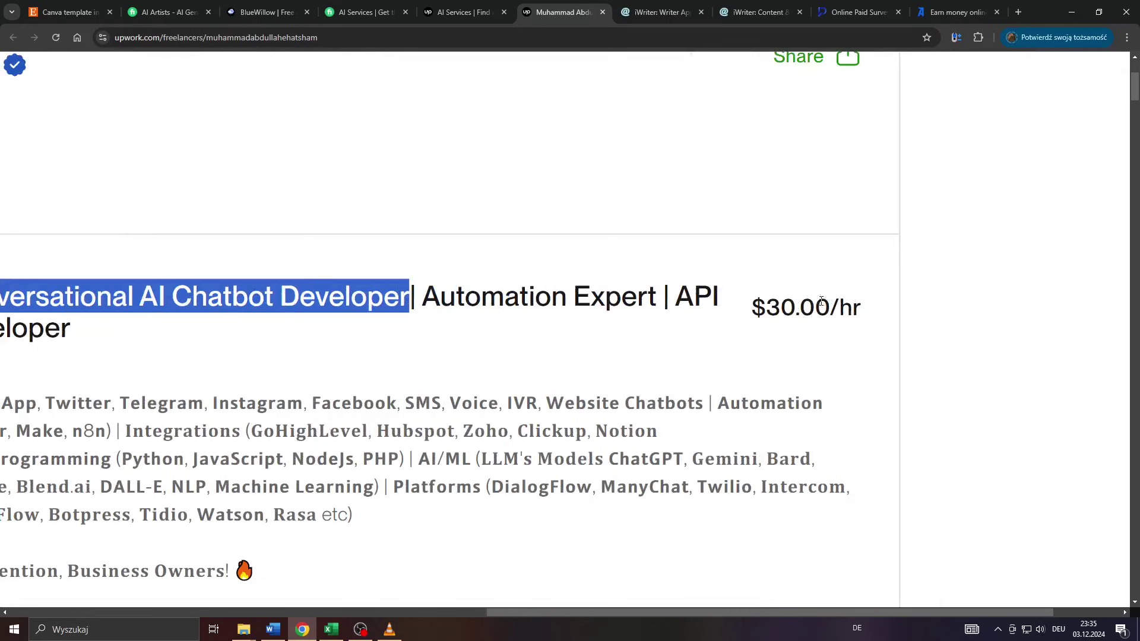
left_click_drag(762, 303, 866, 316)
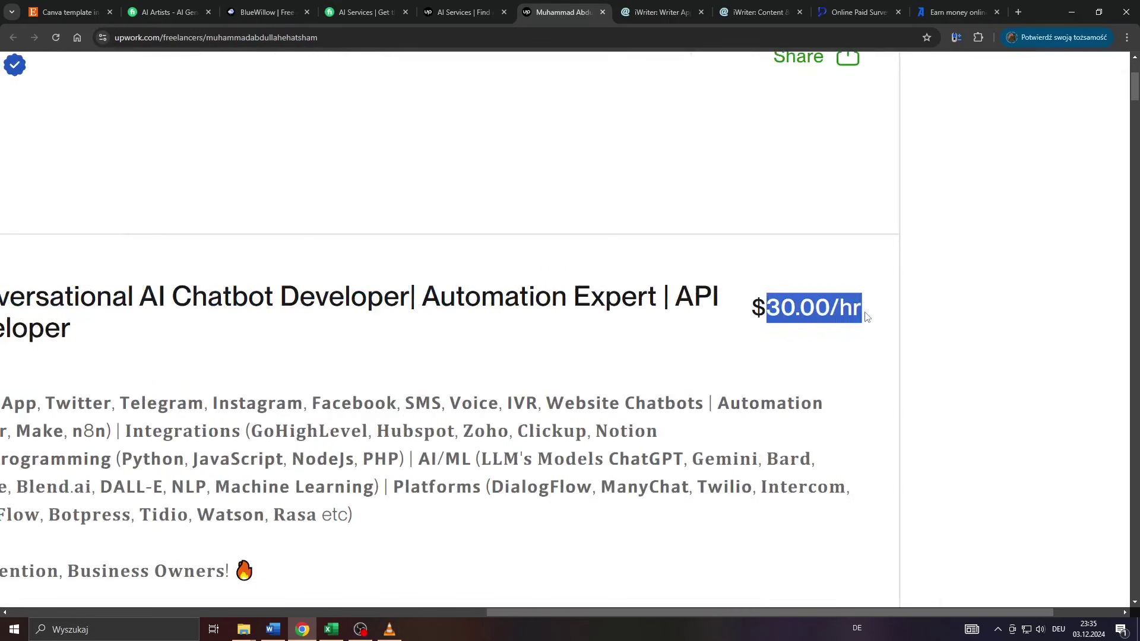
left_click(834, 308)
scroll(833, 307, "down", 3, "ctrl")
- Reread the developer's headline and the ChatBot Channels skills list
left_click_drag(456, 293, 684, 292)
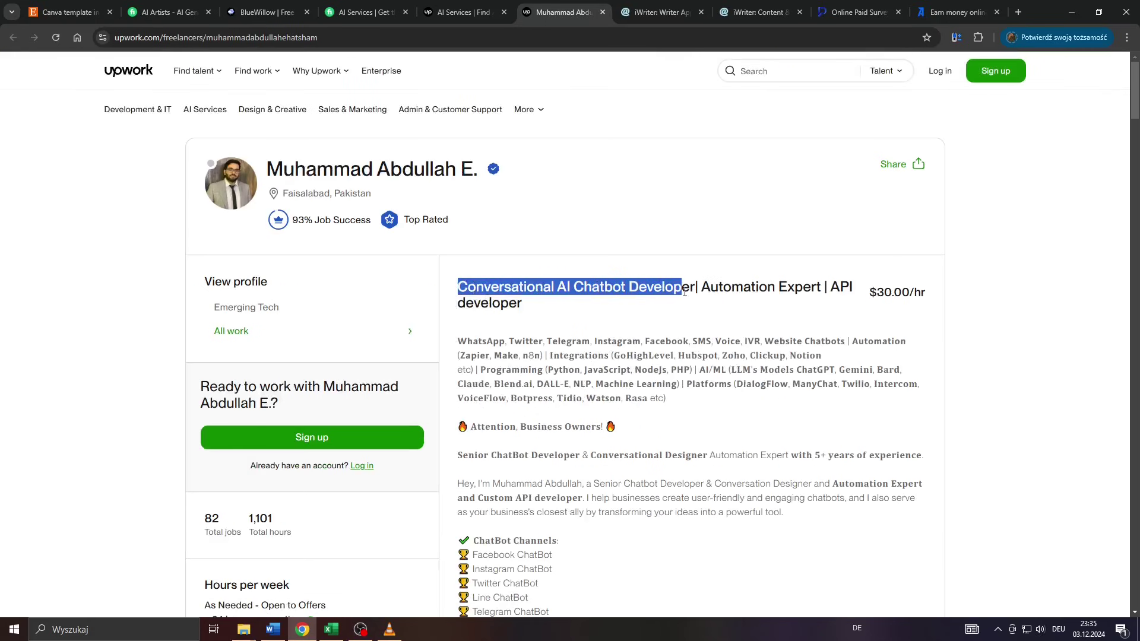
scroll(693, 287, "down", 1)
scroll(543, 427, "down", 2)
scroll(489, 383, "up", 3, "ctrl")
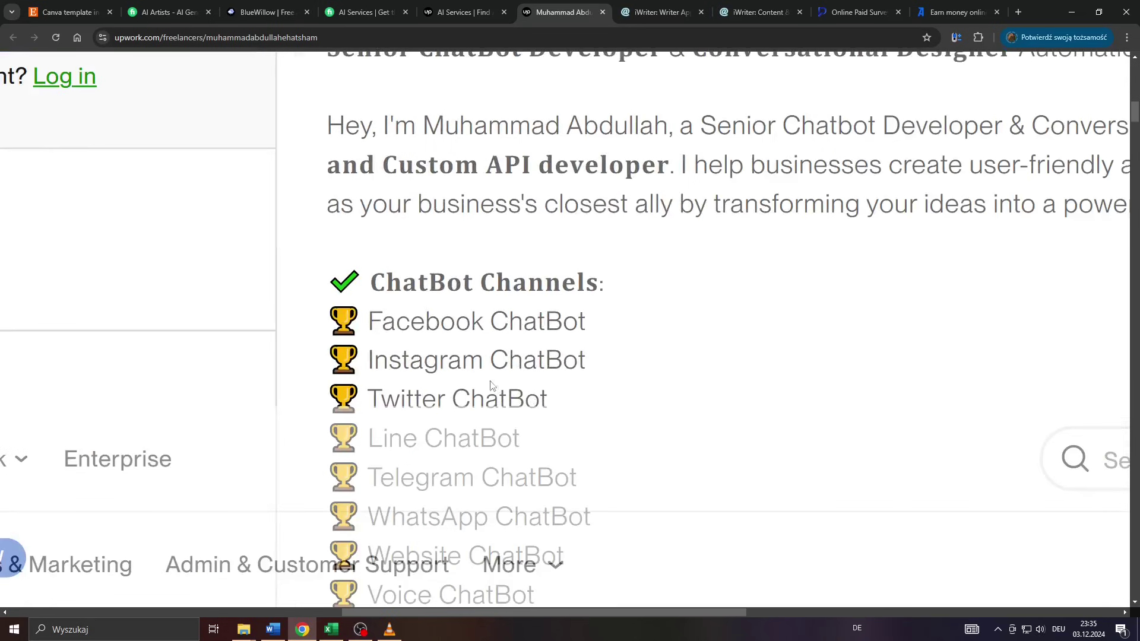
left_click_drag(373, 282, 581, 402)
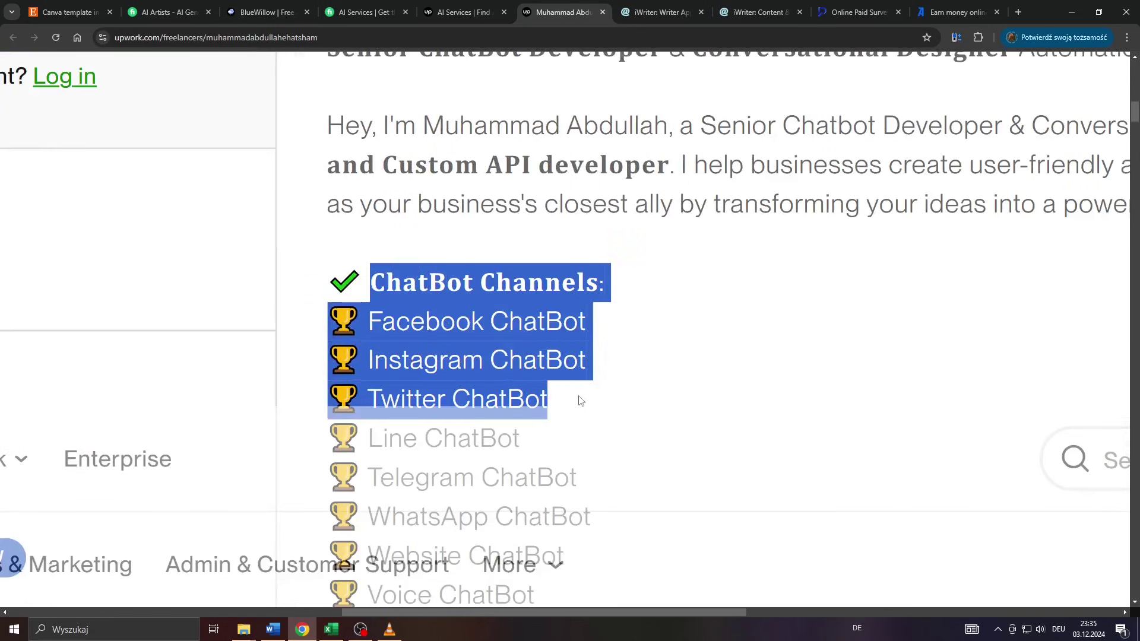
scroll(572, 390, "down", 2)
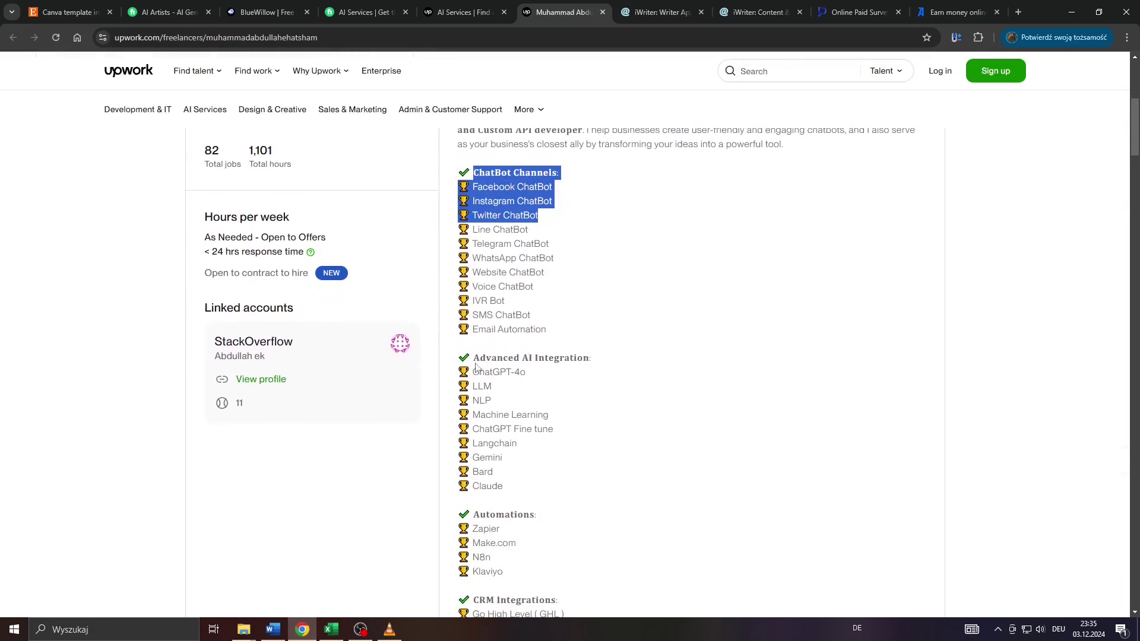
mouse_move(472, 357)
left_mouse_down()
mouse_move(525, 428)
mouse_move(518, 443)
left_mouse_up()
scroll(515, 382, "down", 3)
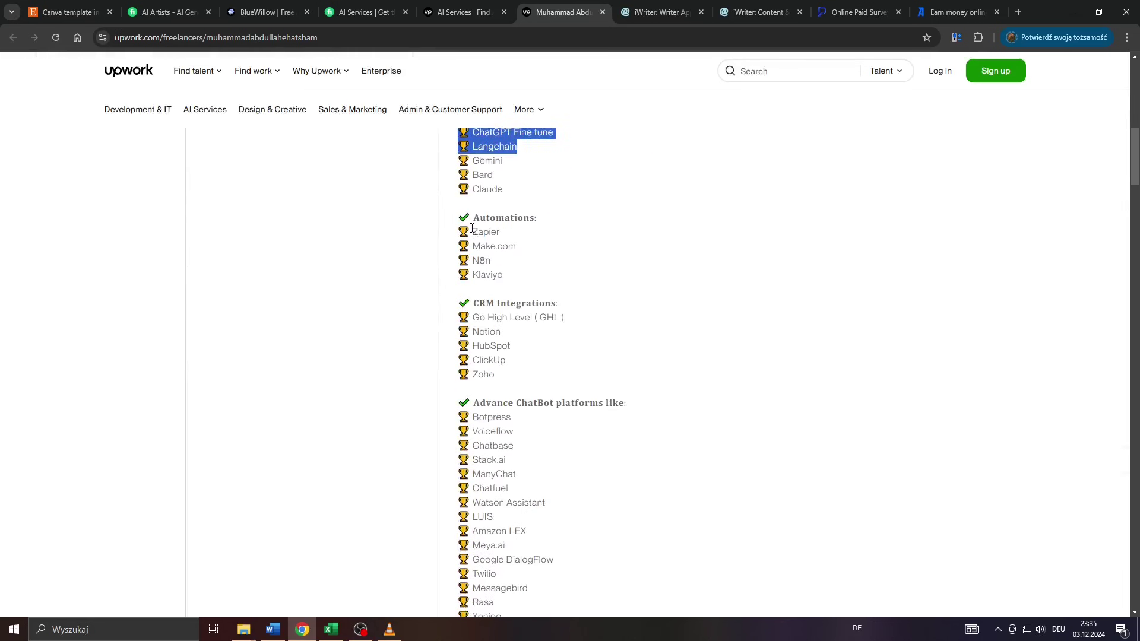
left_click_drag(471, 229, 742, 390)
left_click(755, 379)
scroll(726, 356, "up", 5)
scroll(725, 356, "up", 3)
- Switch to Fiverr's AI Services page to look over its category cards
left_click(360, 12)
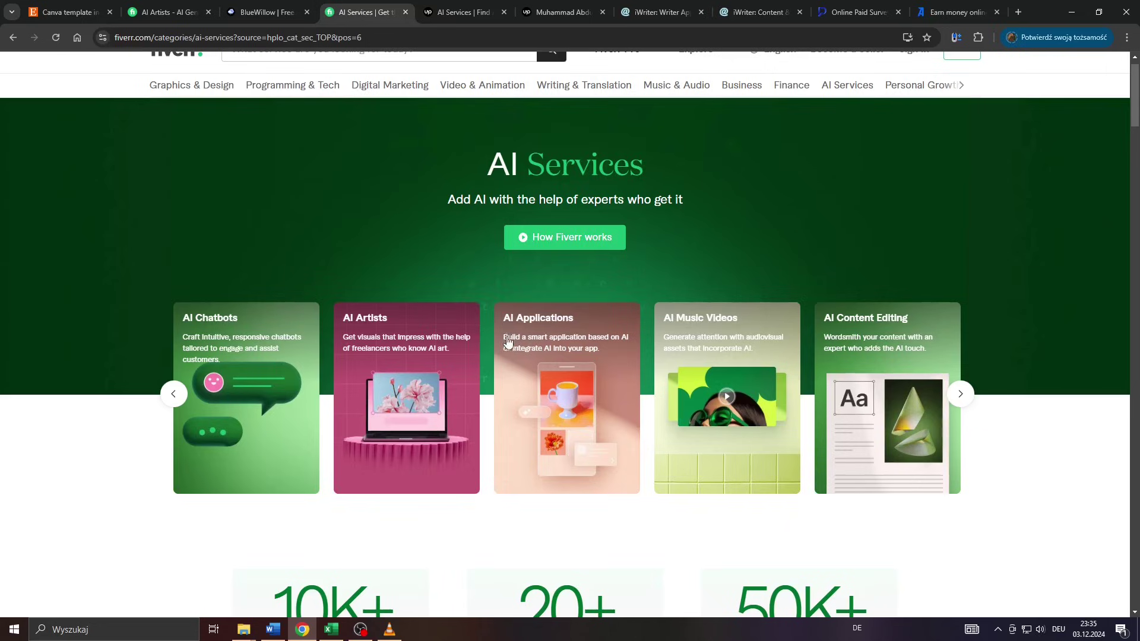
scroll(203, 337, "up", 5, "ctrl")
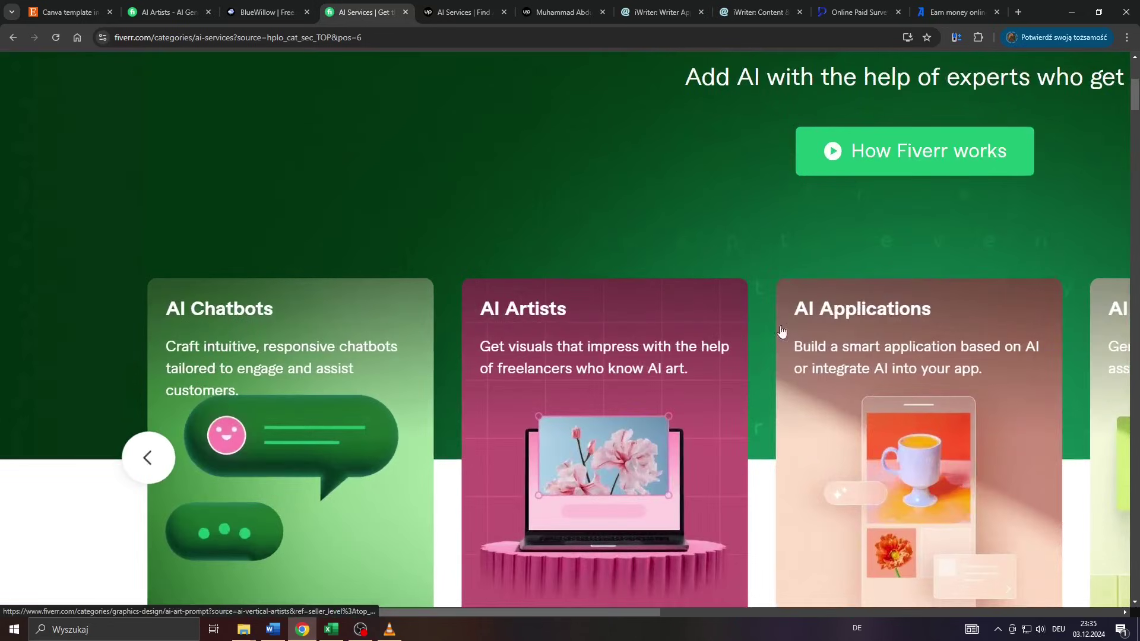
scroll(861, 310, "down", 3, "ctrl")
scroll(861, 311, "down", 2, "ctrl")
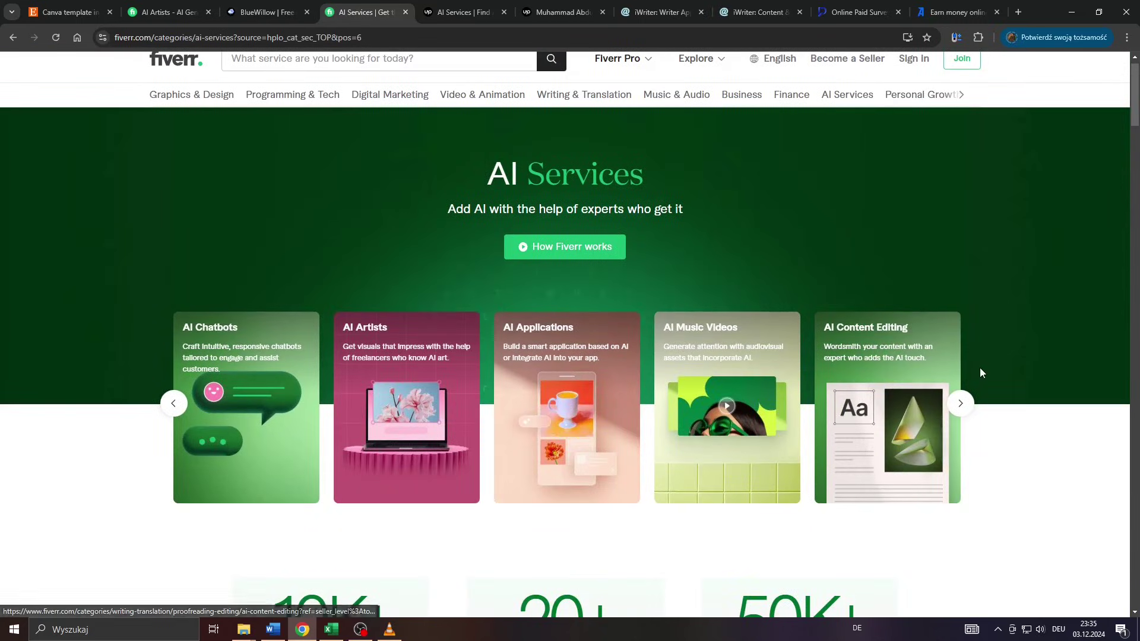
scroll(979, 367, "up", 5, "ctrl")
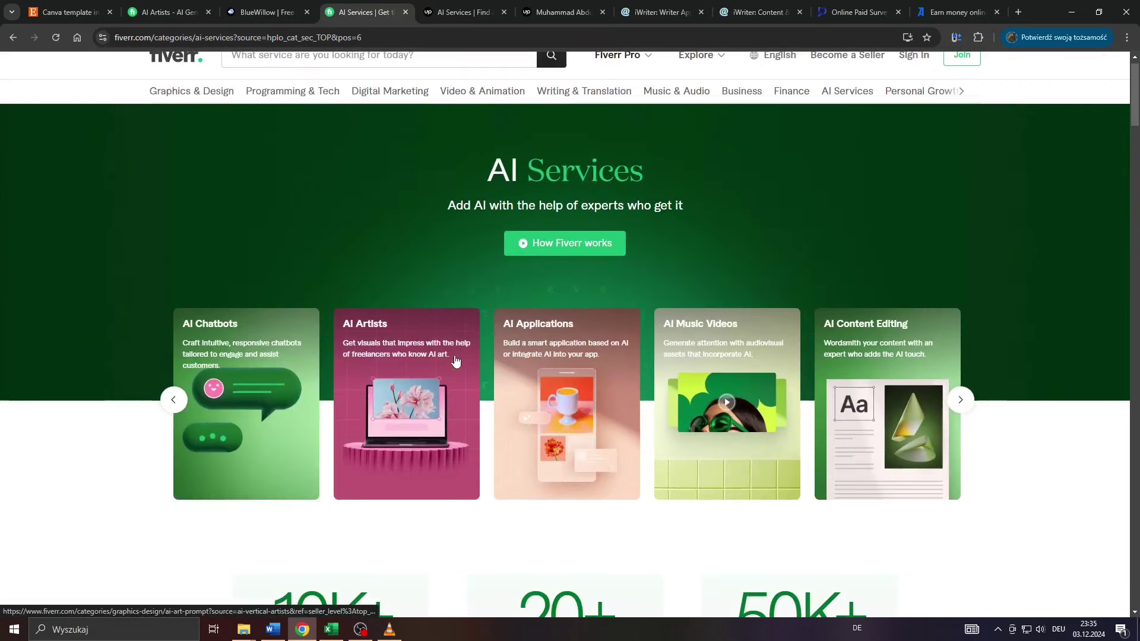
scroll(456, 363, "down", 5, "ctrl")
- Revisit the developer's Upwork profile heading, then bring up iWriter's Writer Application form
left_click(561, 12)
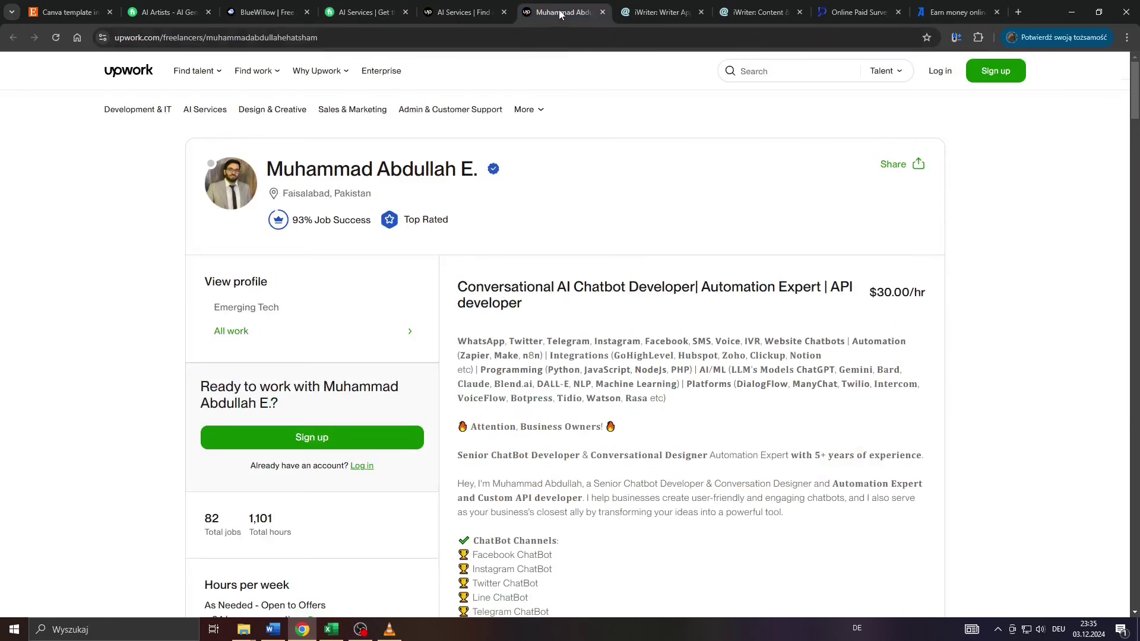
triple_click(467, 287)
left_click(455, 292)
left_click(648, 16)
- Review the iWriter Writer Application heading, glancing at the iWriter homepage in between
left_click_drag(228, 204, 231, 226)
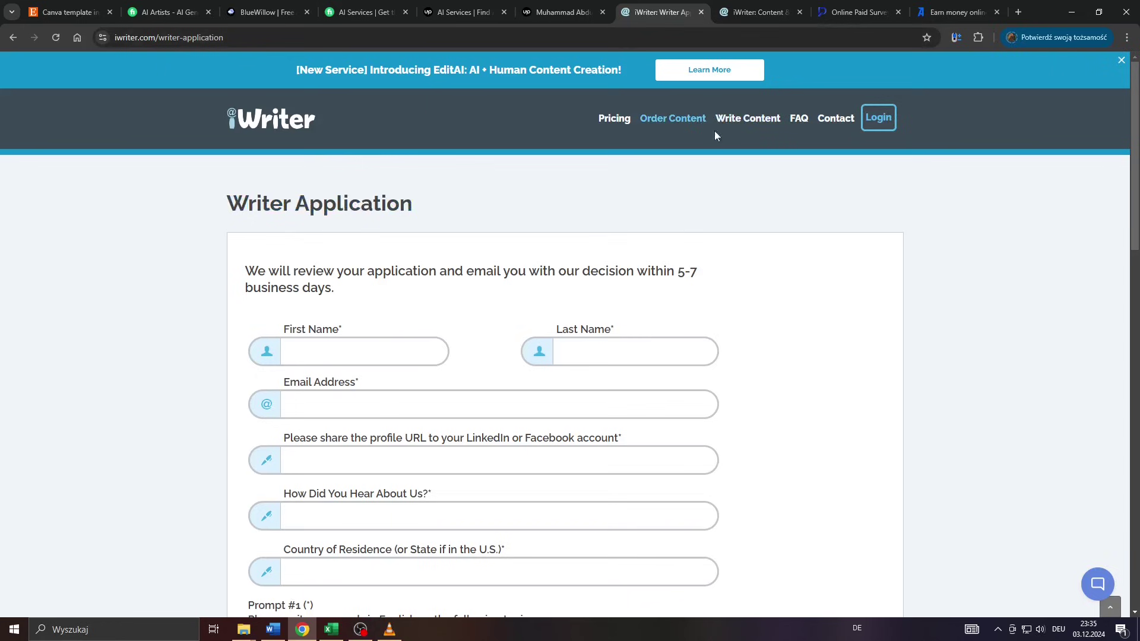
scroll(683, 169, "down", 3)
scroll(683, 177, "down", 1)
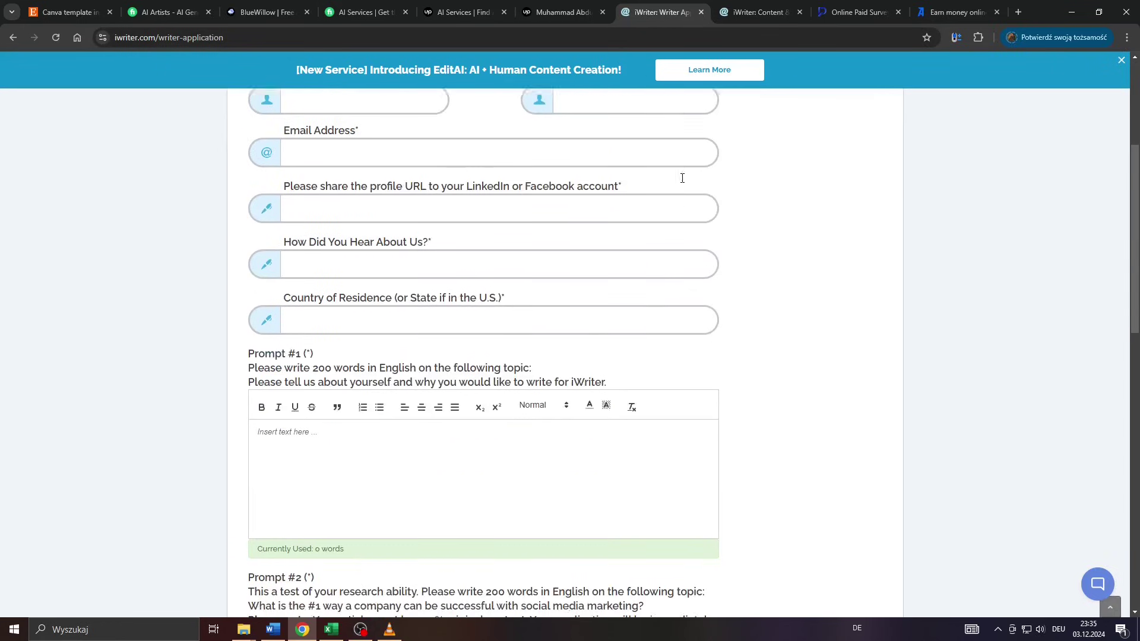
left_click(742, 14)
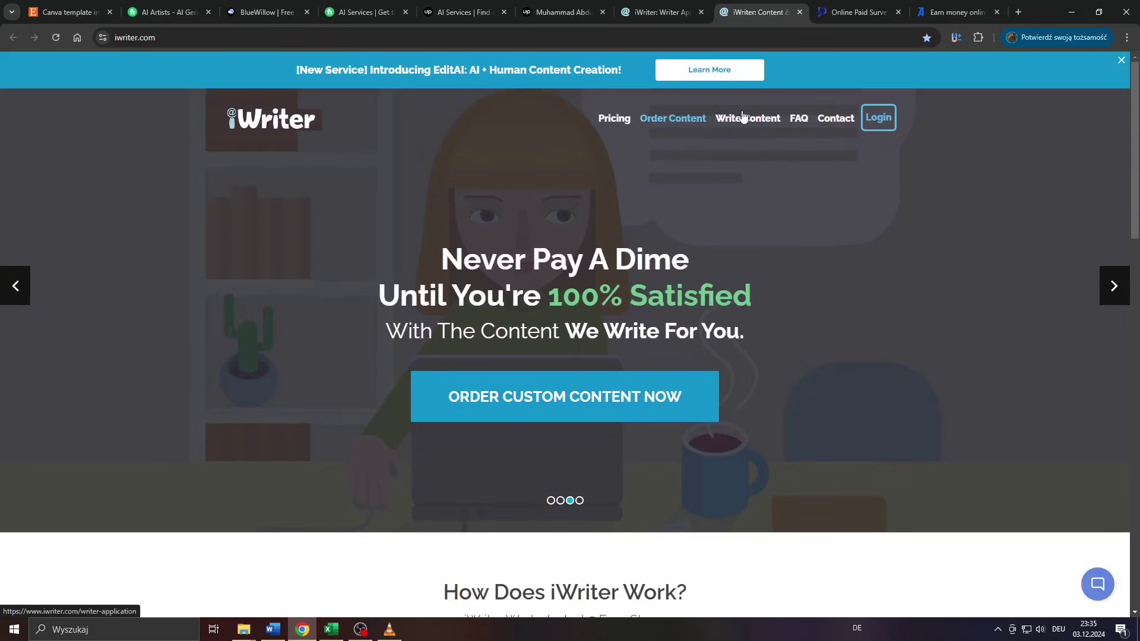
scroll(610, 178, "down", 3)
scroll(607, 189, "down", 2)
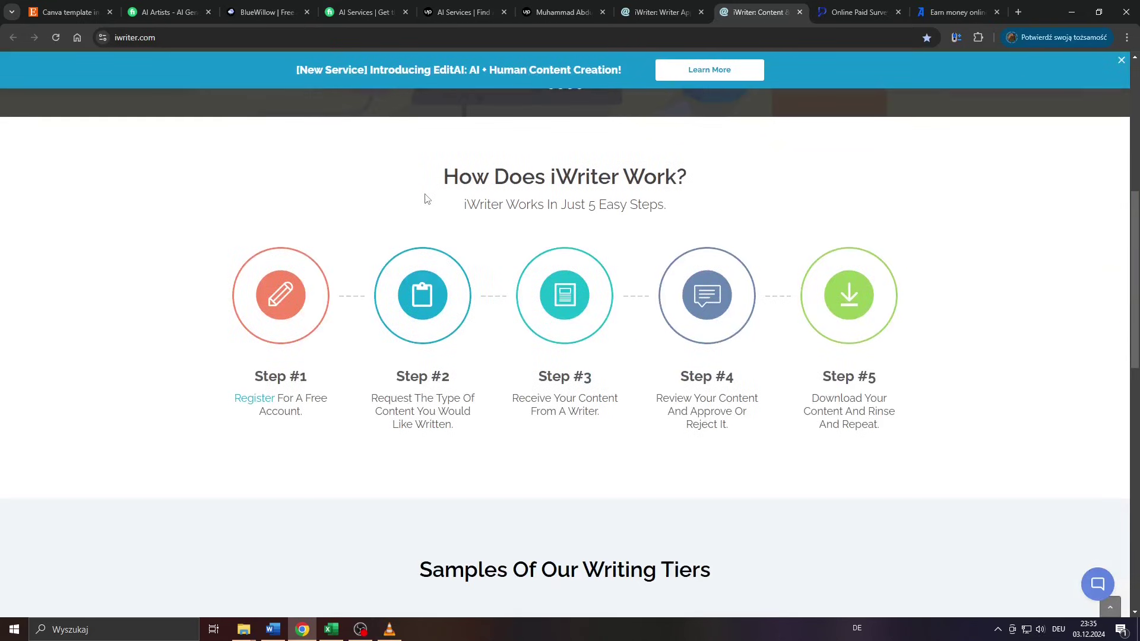
left_click_drag(443, 177, 447, 175)
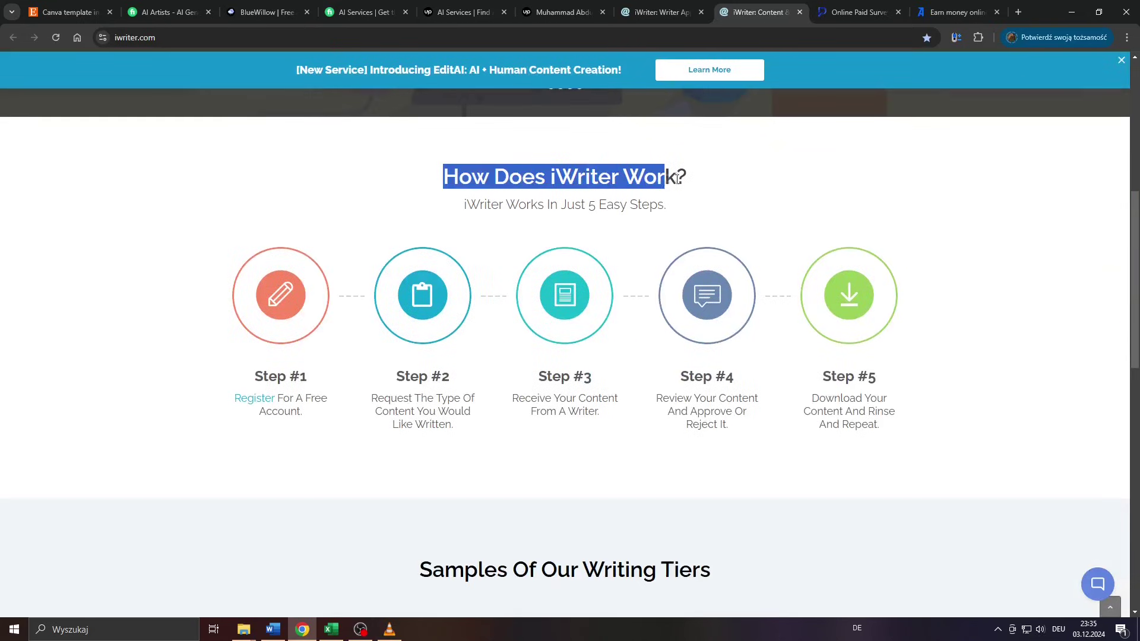
left_click(638, 13)
scroll(308, 203, "up", 3)
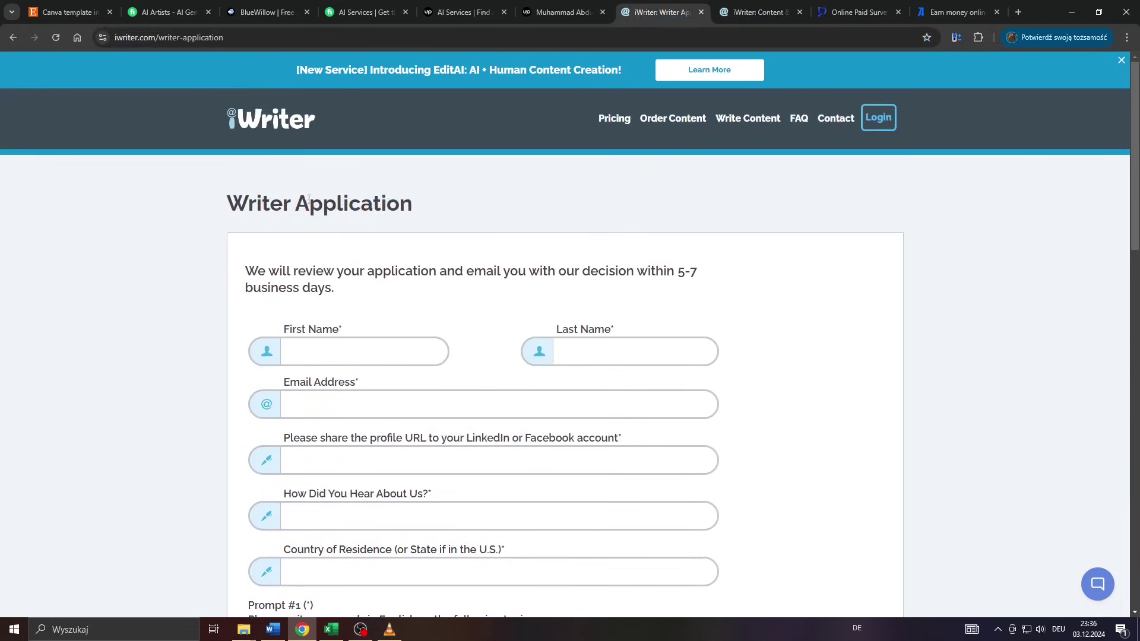
scroll(308, 203, "up", 2)
mouse_move(192, 187)
left_mouse_down()
mouse_move(475, 183)
mouse_move(112, 177)
left_mouse_up()
scroll(113, 177, "down", 2)
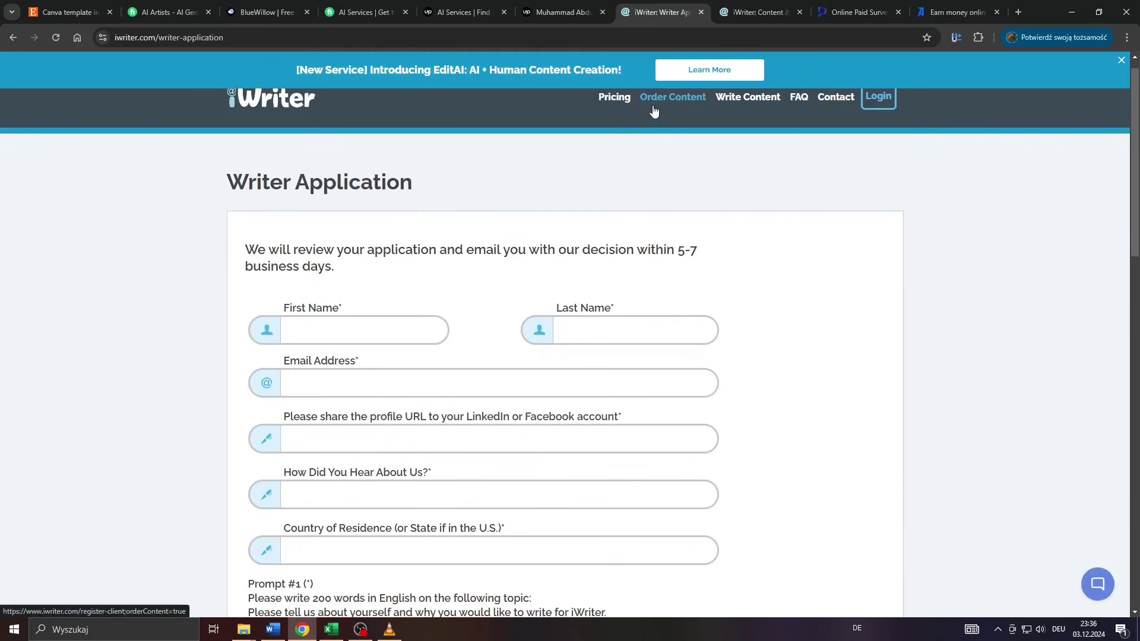
- Try iWriter's Order Content and Become A Writer pages, then return to the homepage
left_click(653, 100)
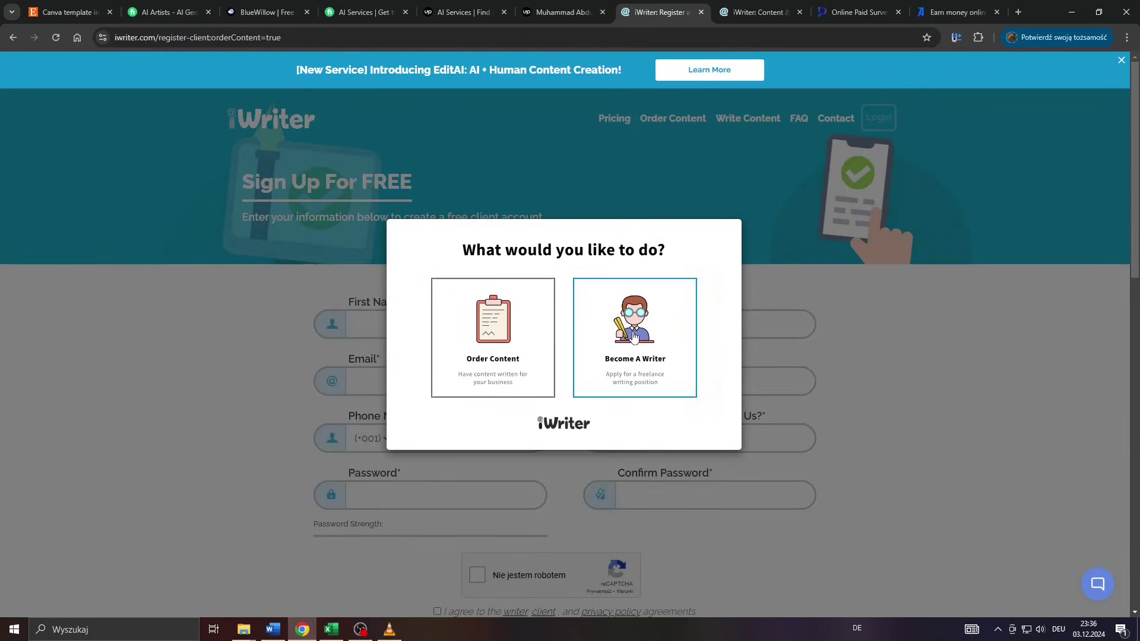
left_click(634, 338)
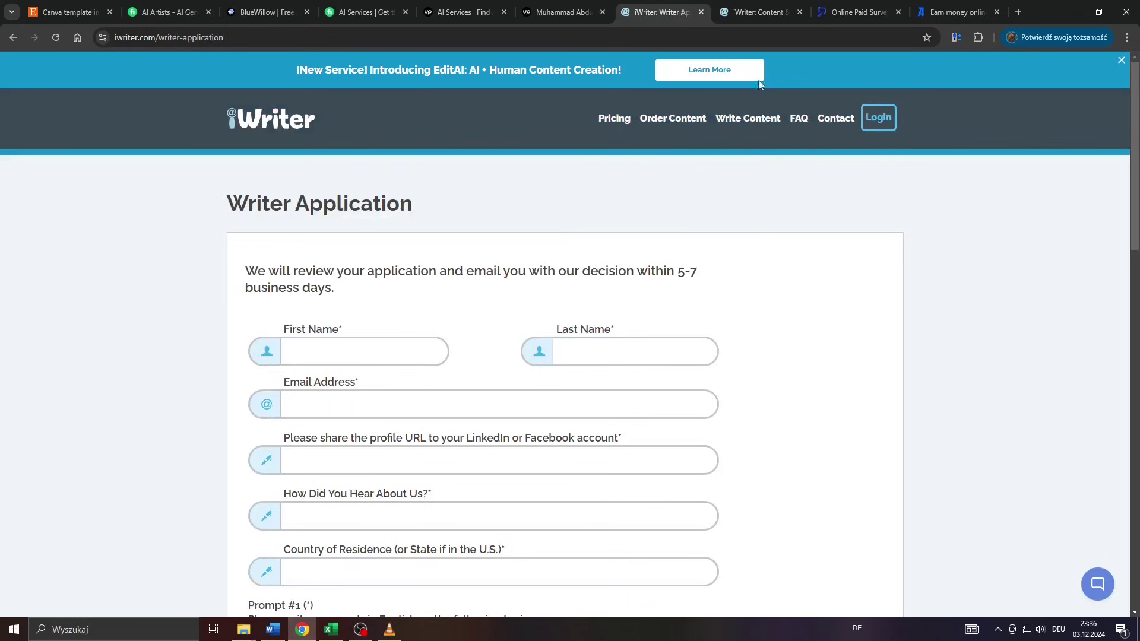
left_click(757, 12)
scroll(541, 301, "down", 2)
scroll(544, 301, "down", 3)
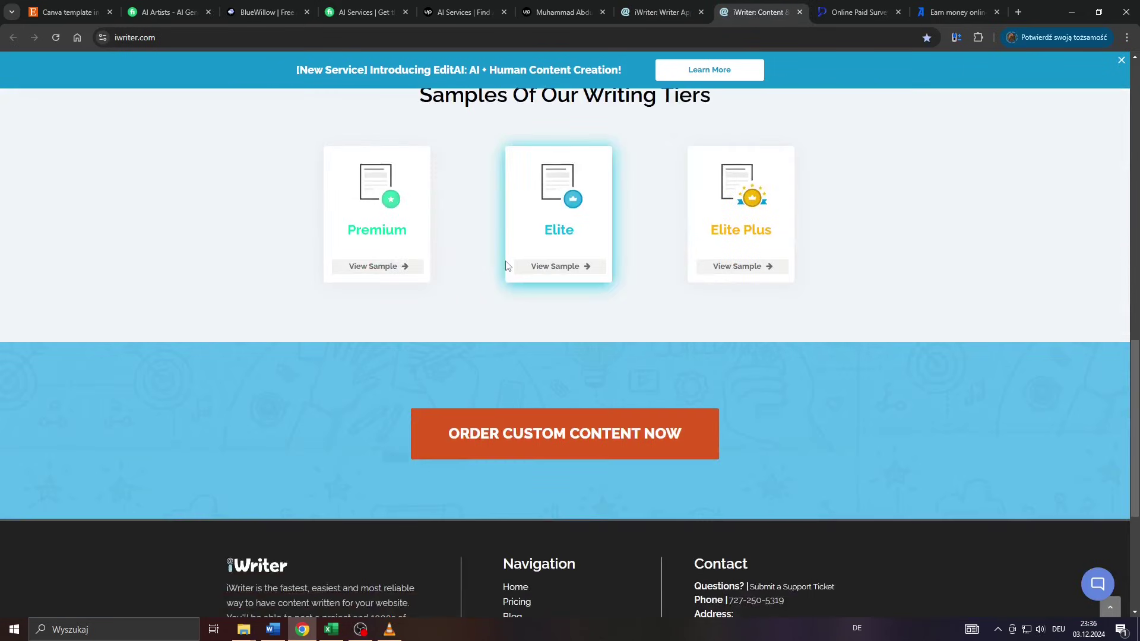
scroll(499, 294, "down", 3)
scroll(538, 354, "up", 2)
scroll(539, 355, "up", 5)
scroll(543, 352, "up", 4)
scroll(548, 352, "up", 2)
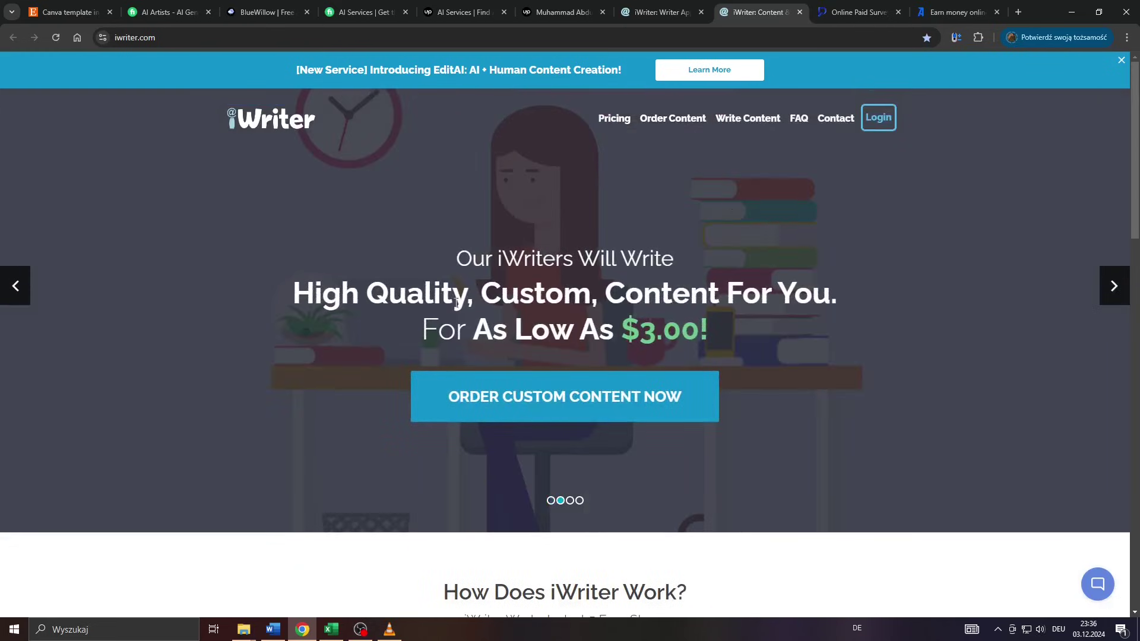
- Switch to Prime Opinion's paid-surveys page and highlight its 'Get paid for taking surveys' headline
left_click(836, 16)
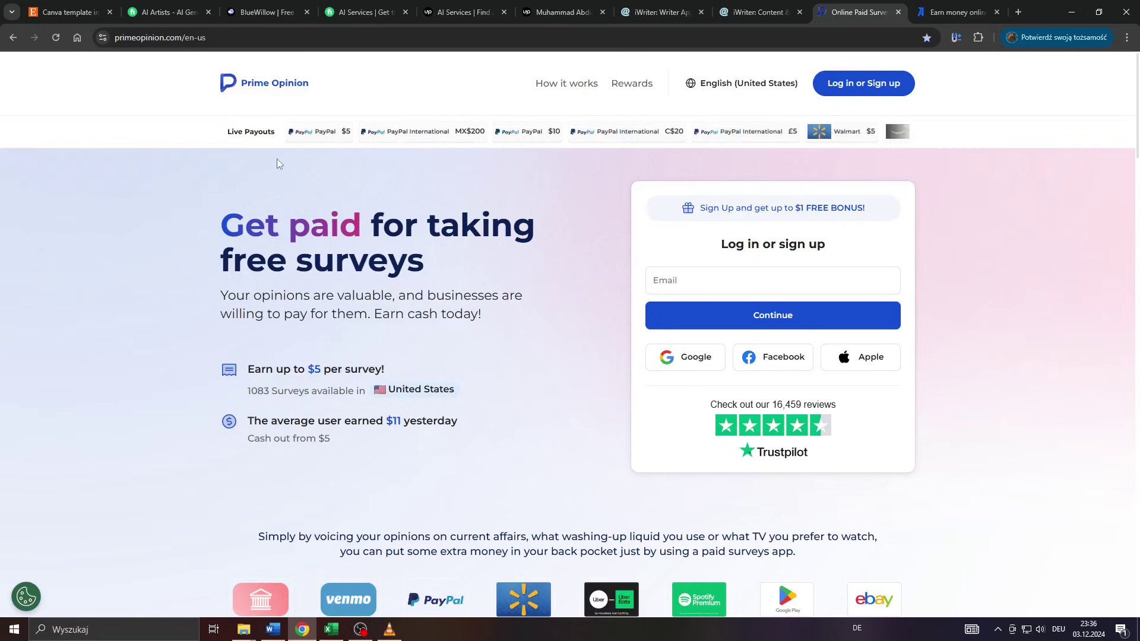
left_click_drag(228, 211, 207, 235)
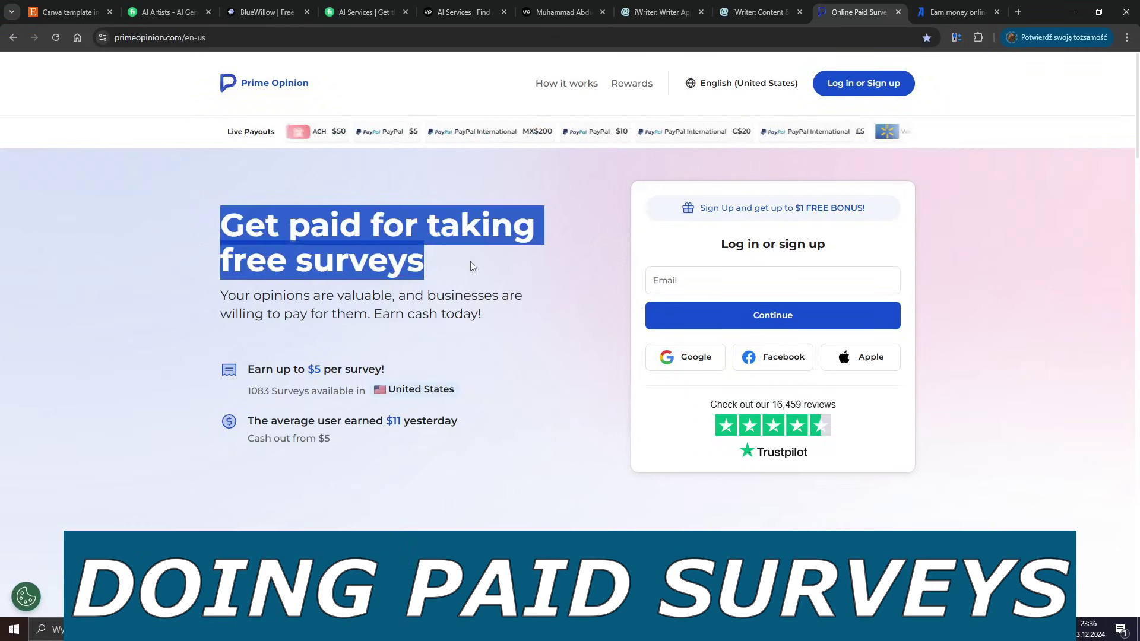
scroll(356, 249, "down", 3)
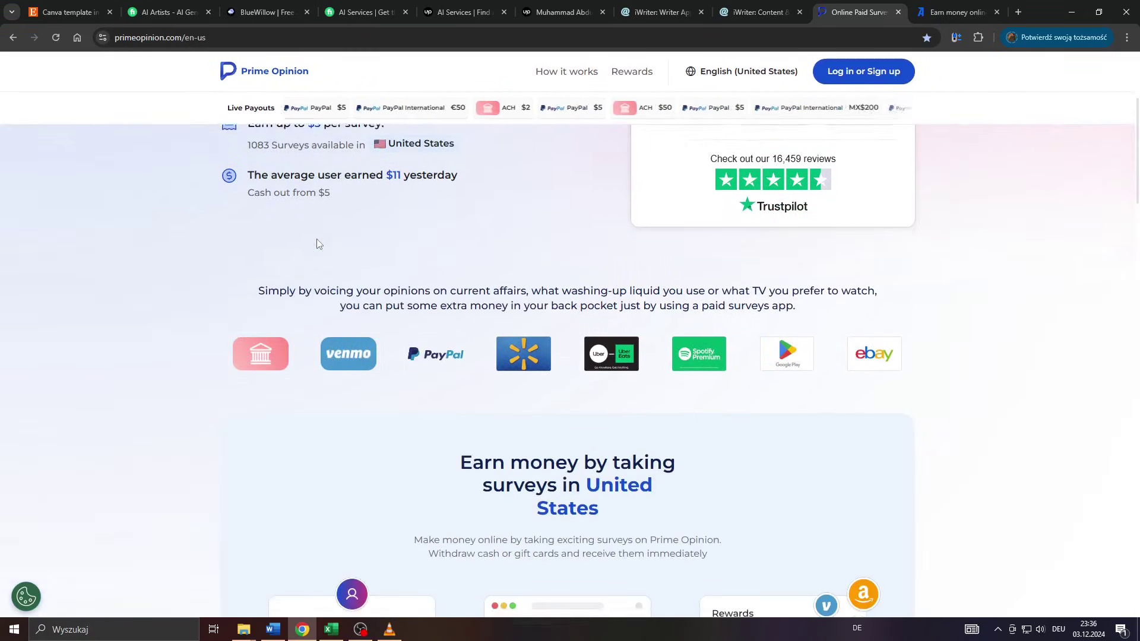
scroll(486, 266, "down", 2)
left_click_drag(470, 282, 610, 336)
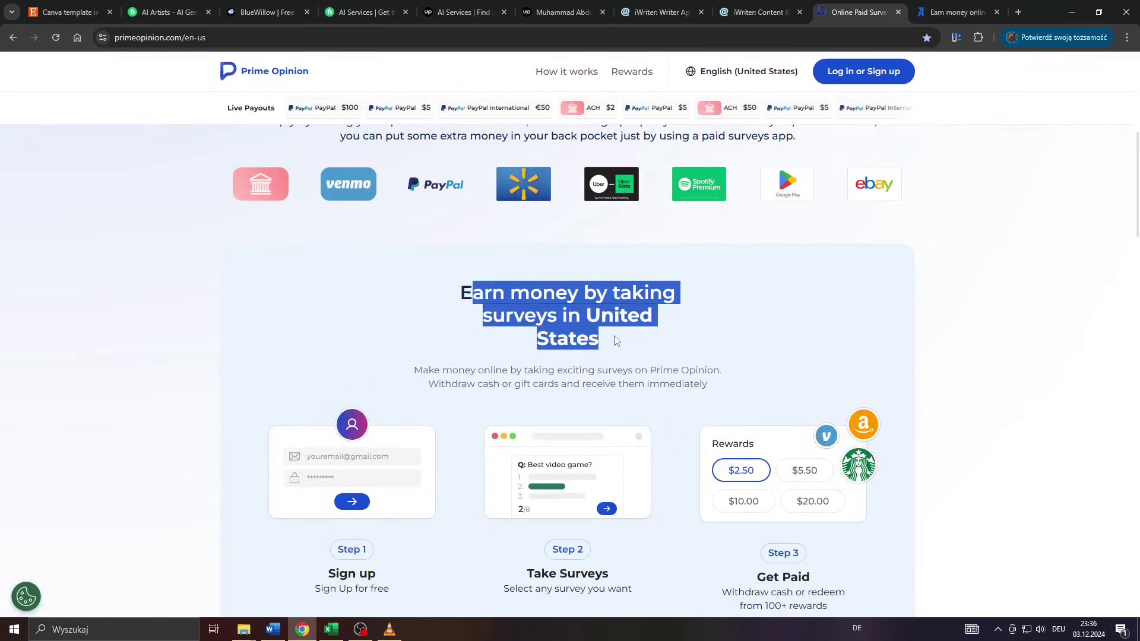
scroll(562, 336, "down", 3)
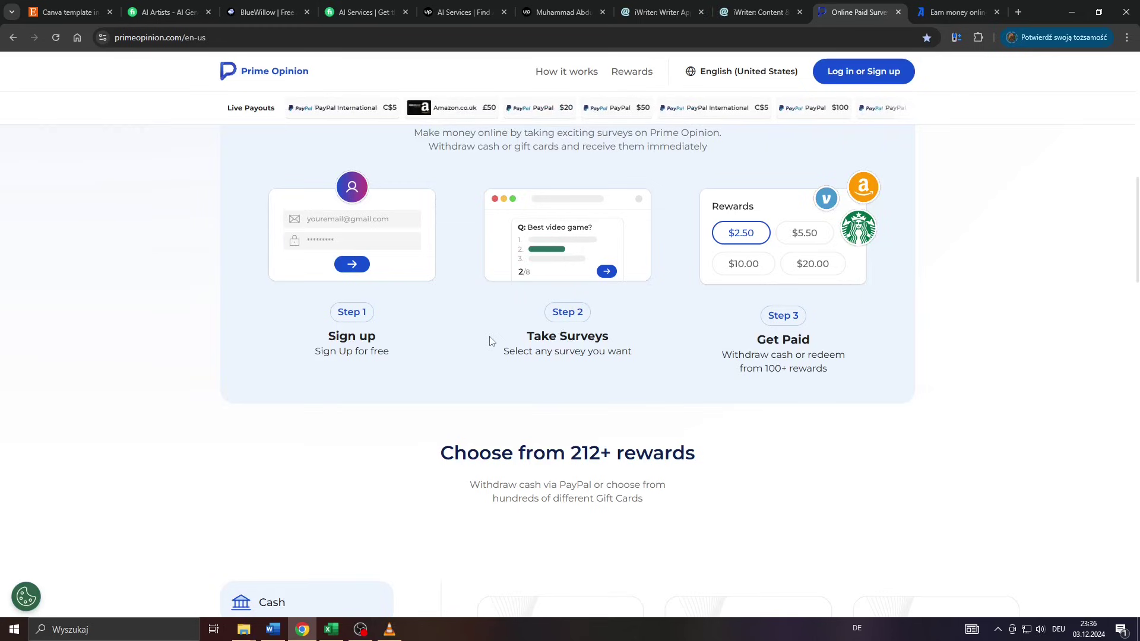
scroll(491, 338, "down", 3)
scroll(489, 341, "up", 2)
scroll(490, 341, "up", 3)
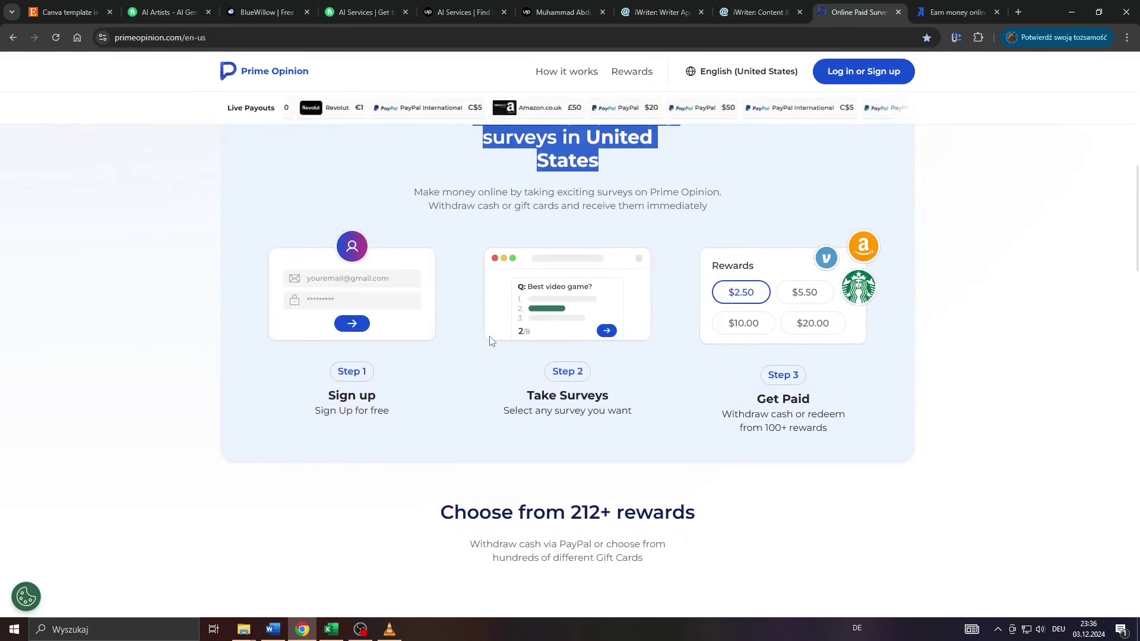
scroll(489, 341, "up", 2)
scroll(488, 341, "up", 3)
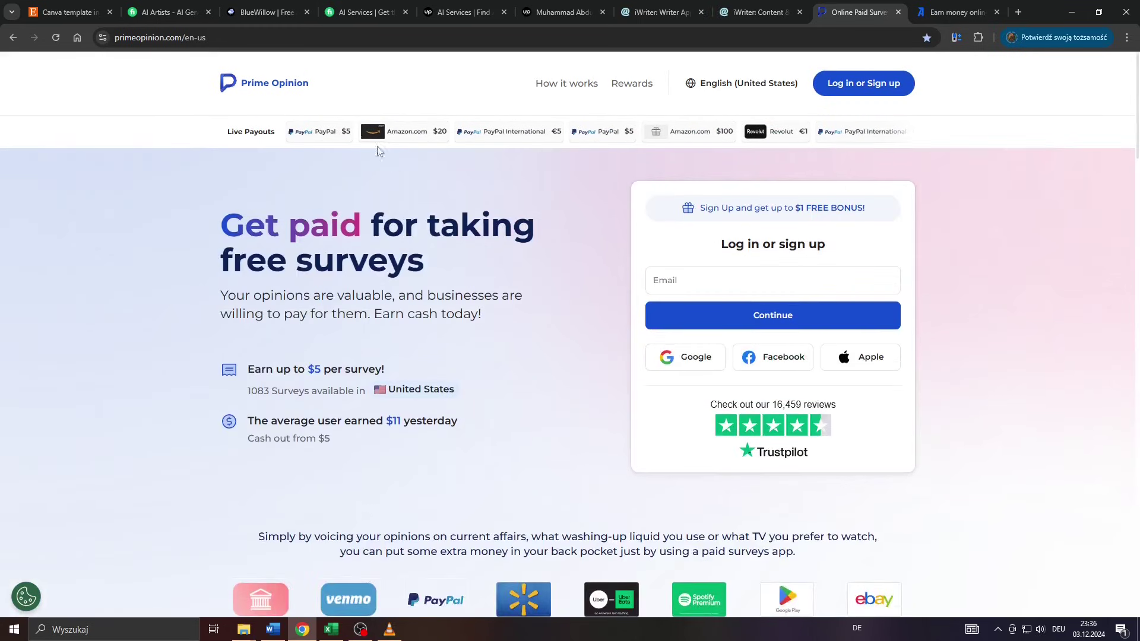
- Close the AI Artists, BlueWillow, AI Services, iWriter and Canva tabs, then read Prime Opinion's headline
left_click(209, 13)
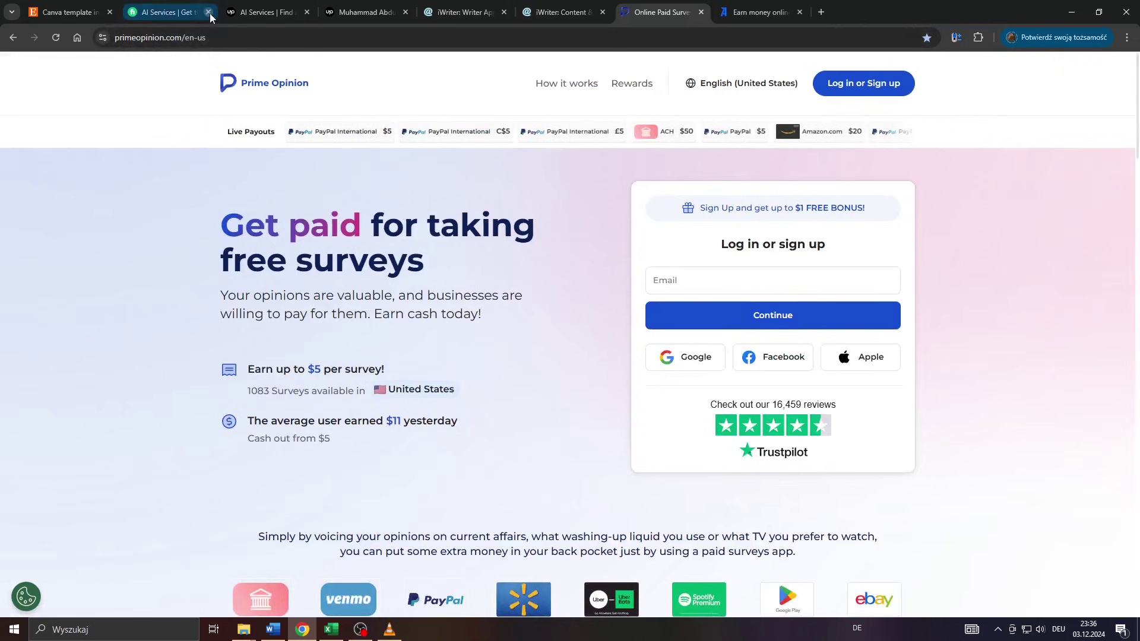
left_click(210, 17)
left_click(210, 18)
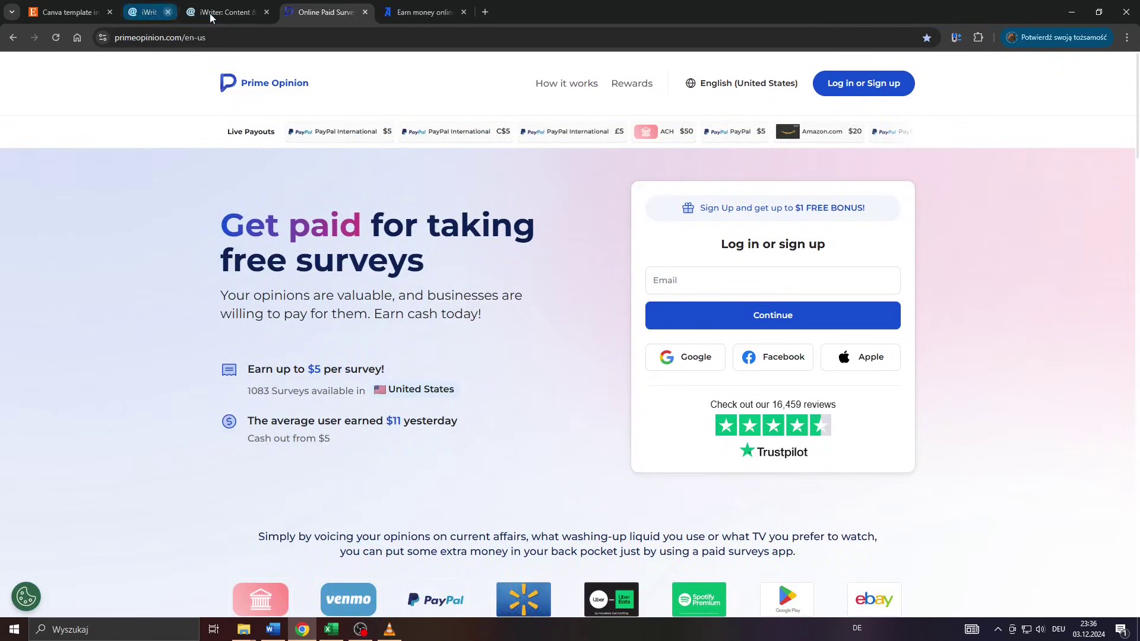
left_click(211, 12)
left_click(110, 12)
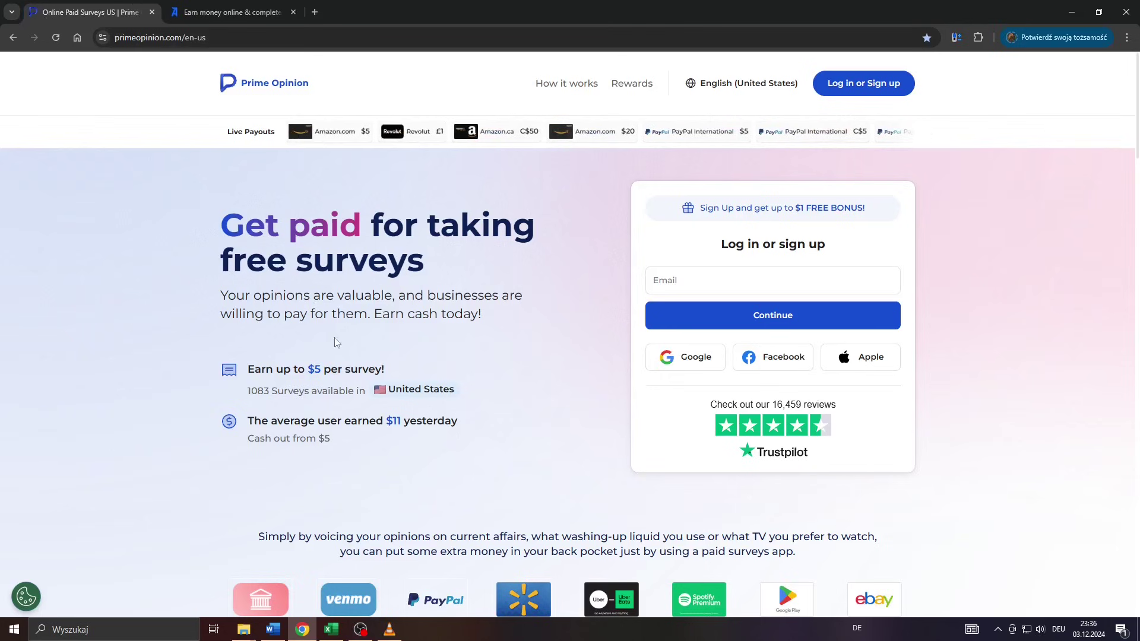
scroll(271, 373, "up", 1)
scroll(249, 370, "up", 1)
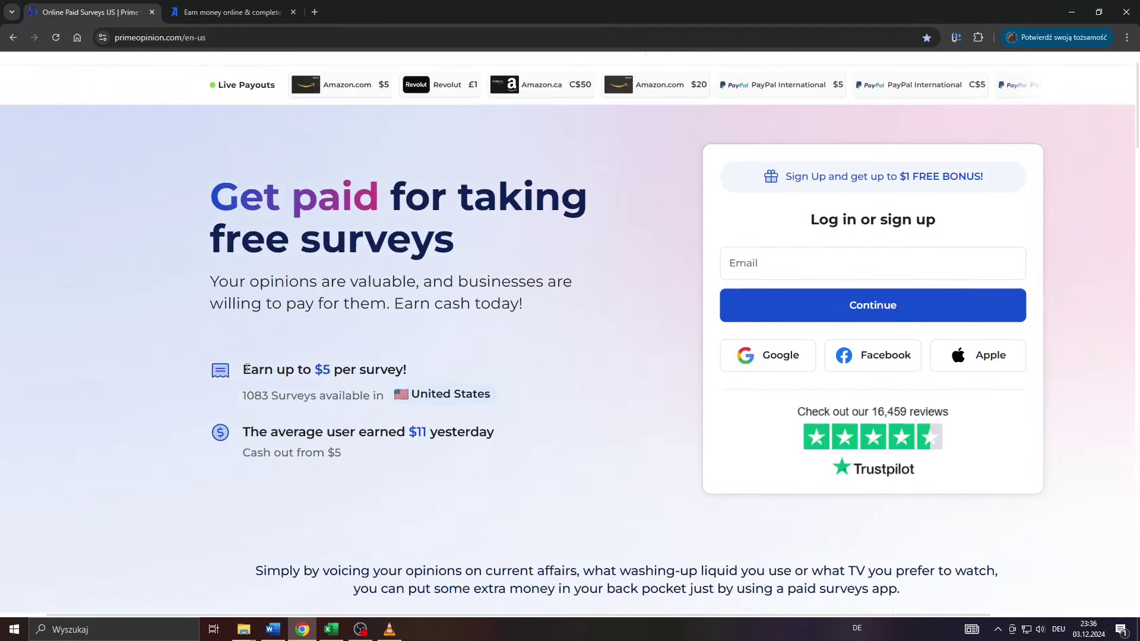
scroll(242, 369, "up", 1)
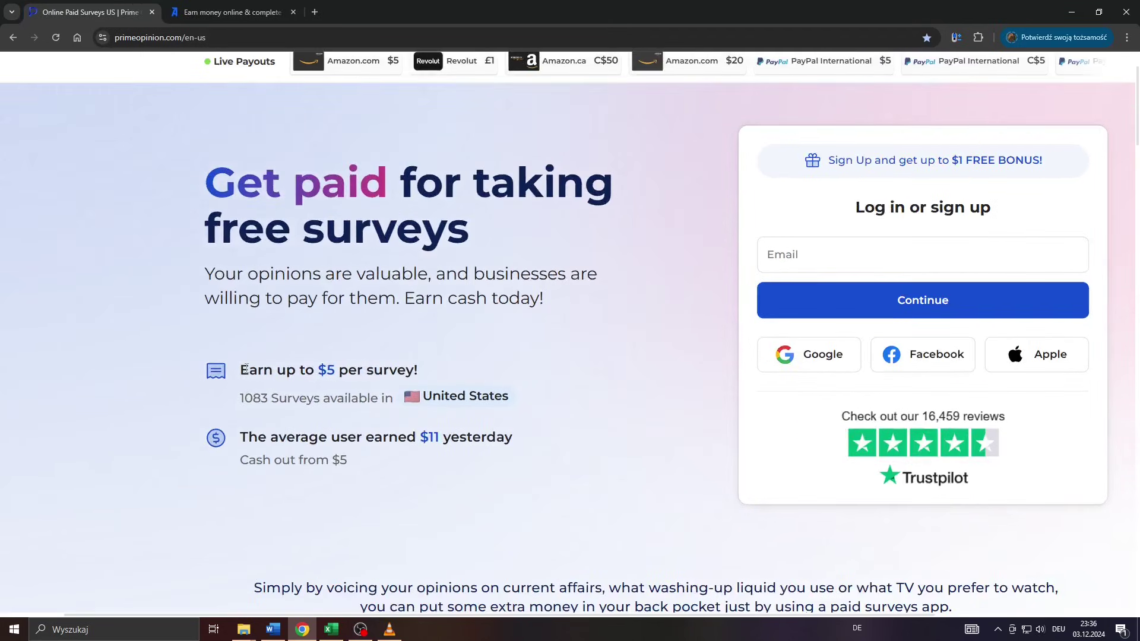
scroll(242, 370, "up", 1)
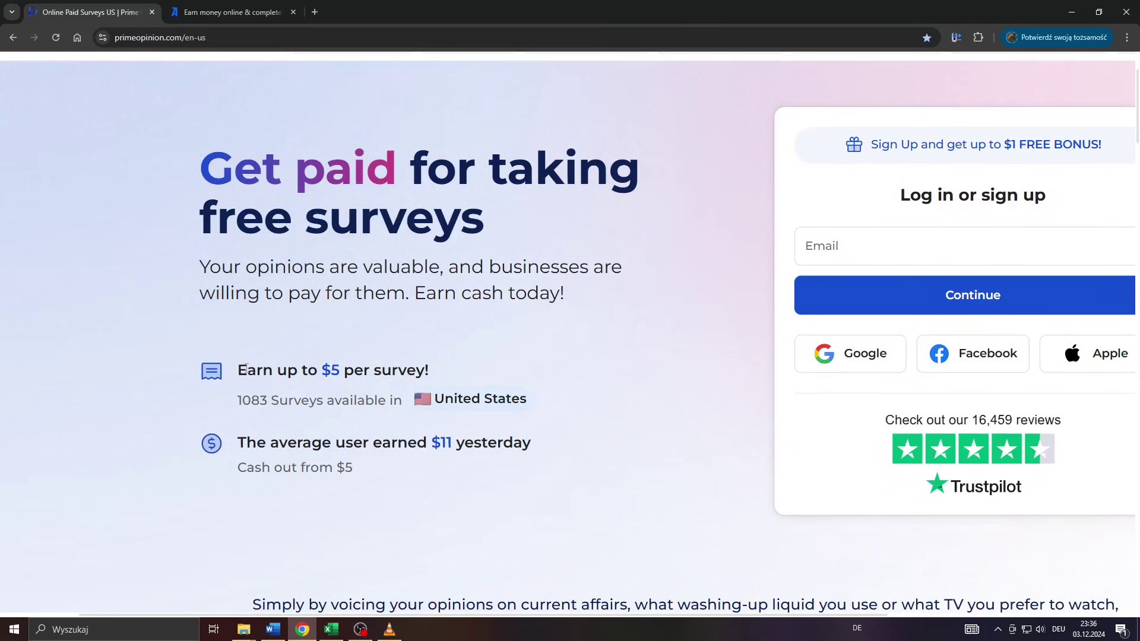
scroll(241, 370, "up", 1)
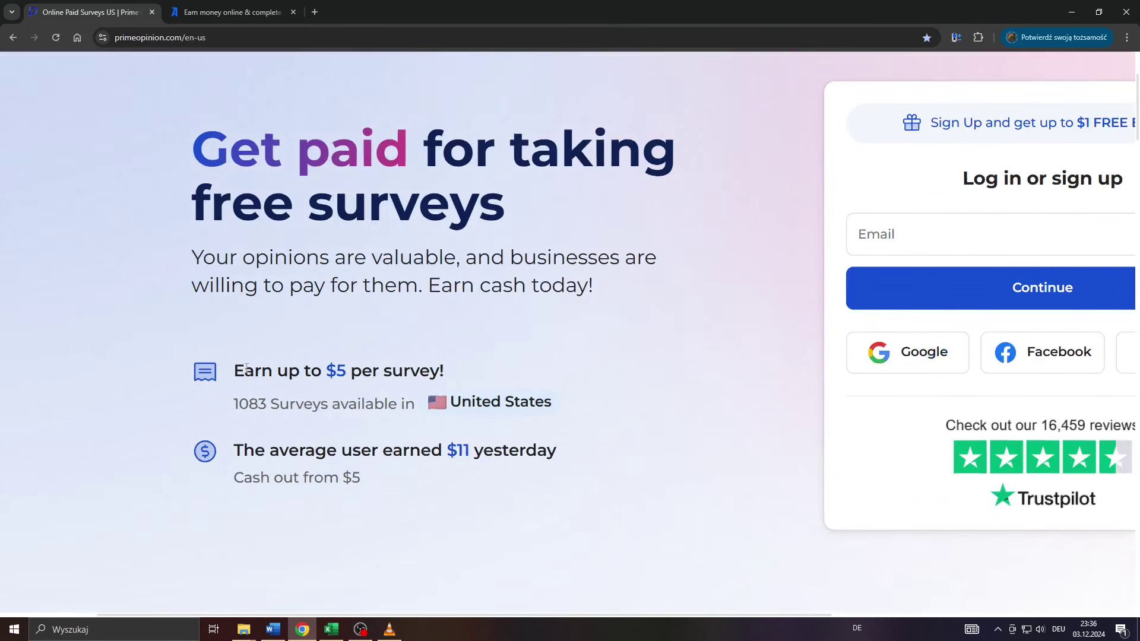
scroll(241, 369, "up", 1)
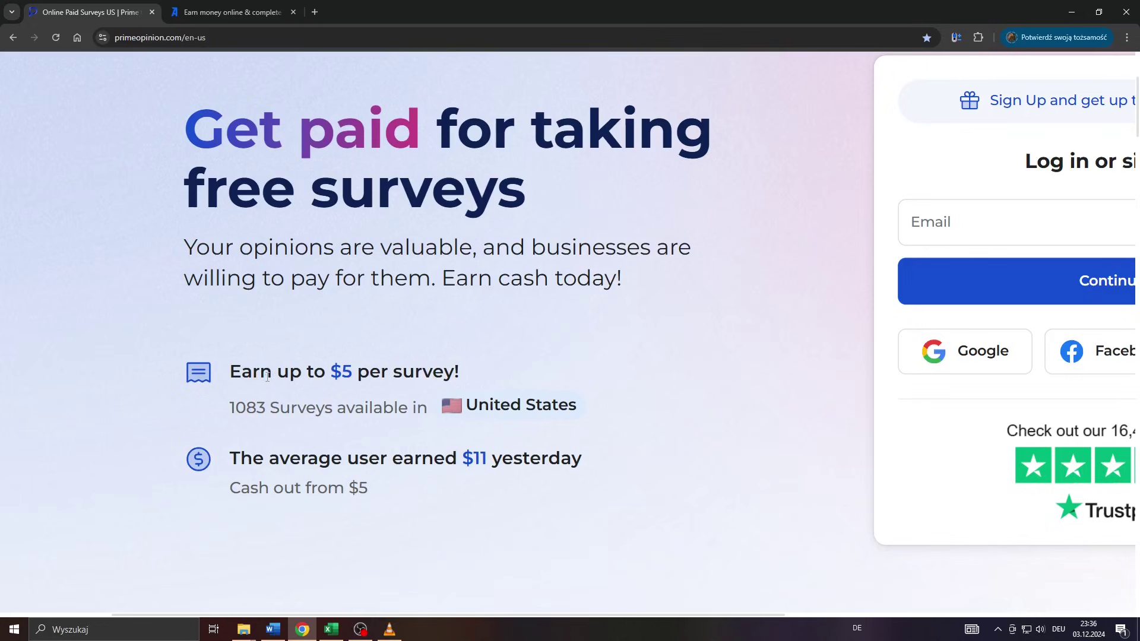
scroll(266, 379, "up", 1)
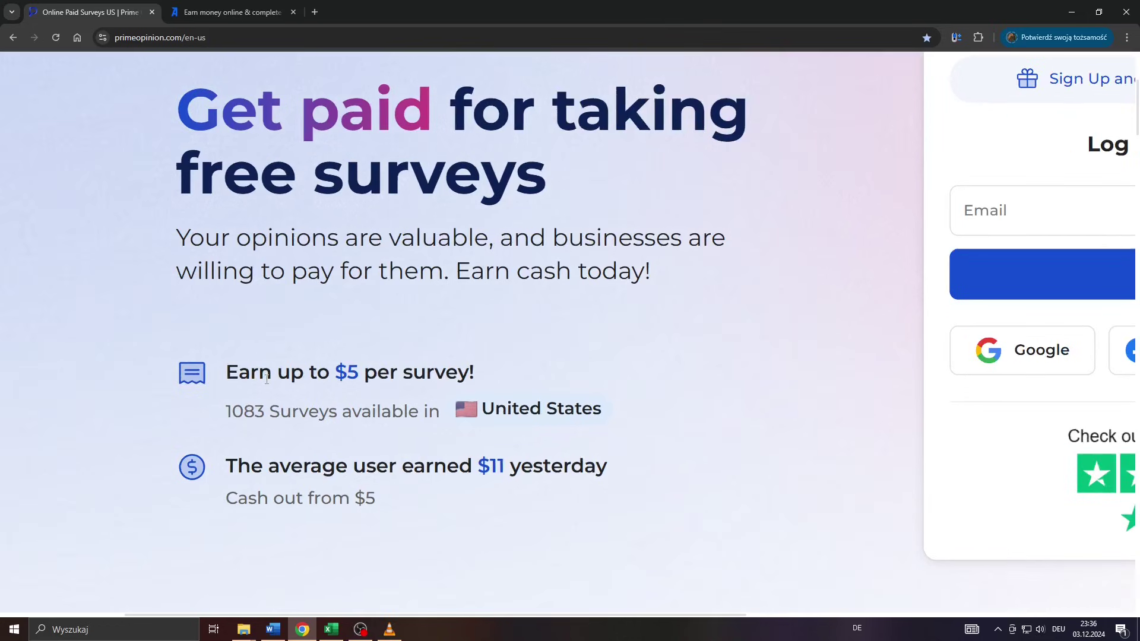
scroll(266, 379, "up", 1)
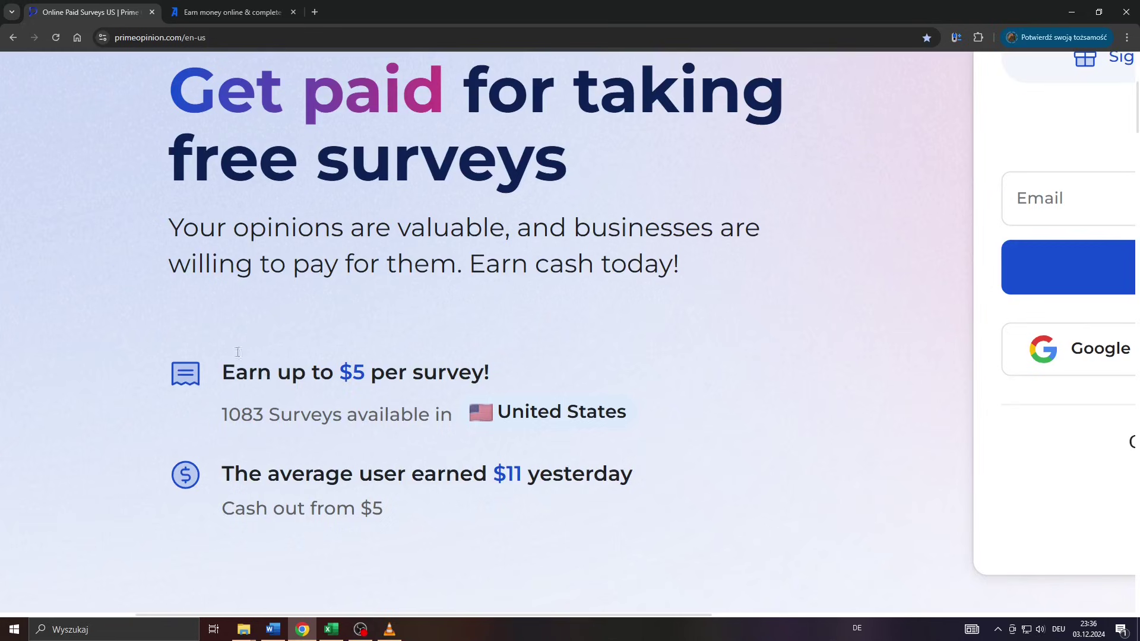
scroll(235, 363, "down", 1)
scroll(281, 373, "down", 1)
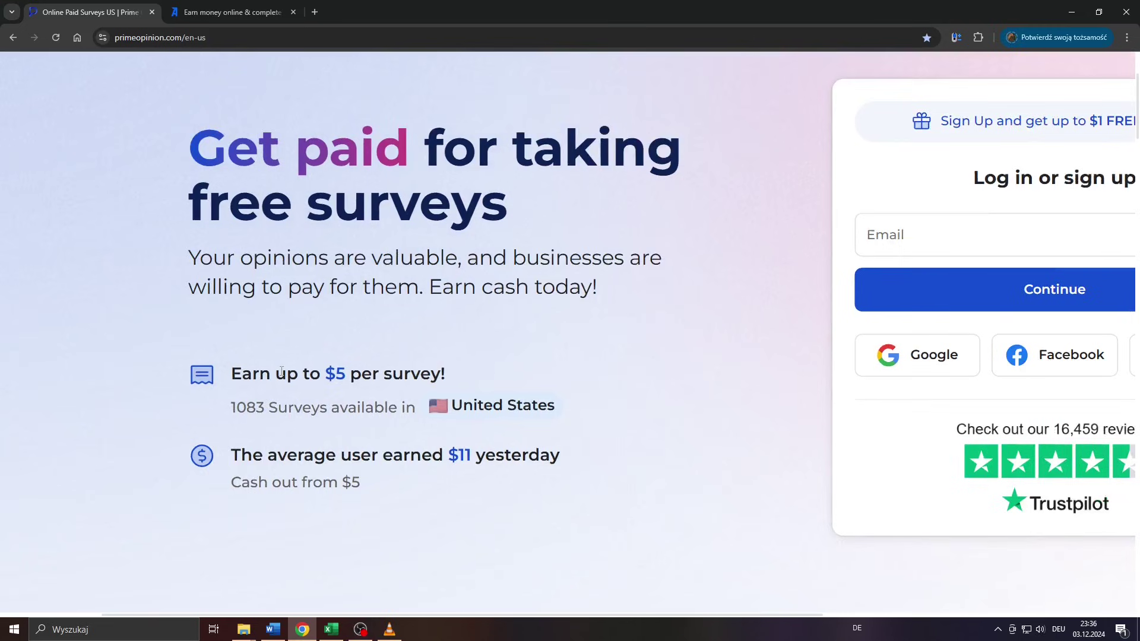
scroll(280, 372, "down", 1)
scroll(281, 372, "down", 1)
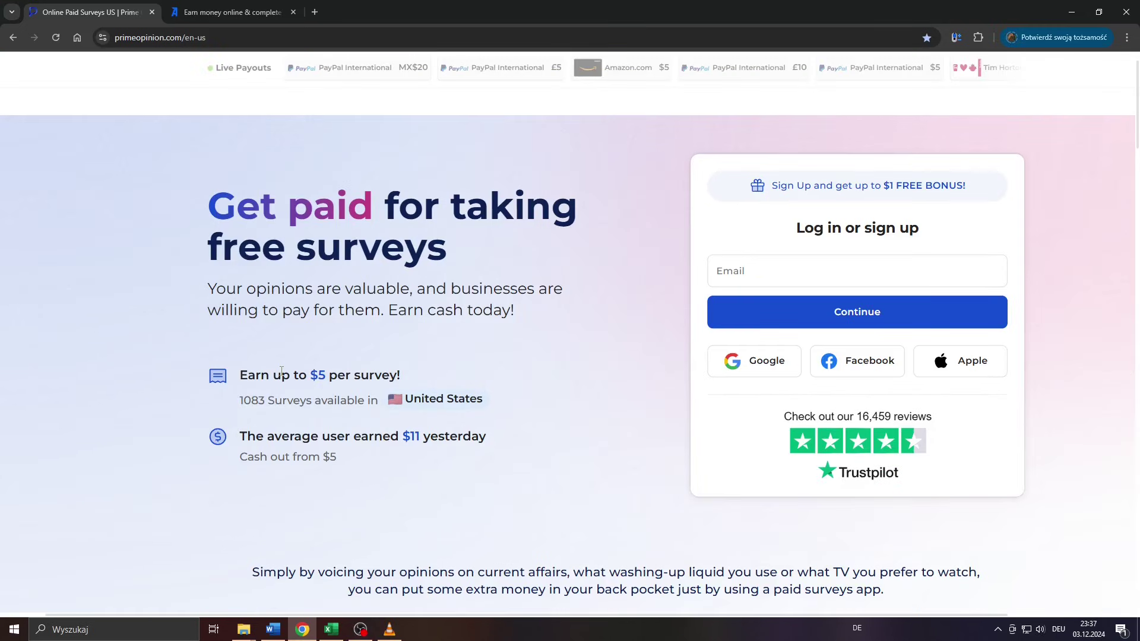
scroll(281, 373, "down", 1)
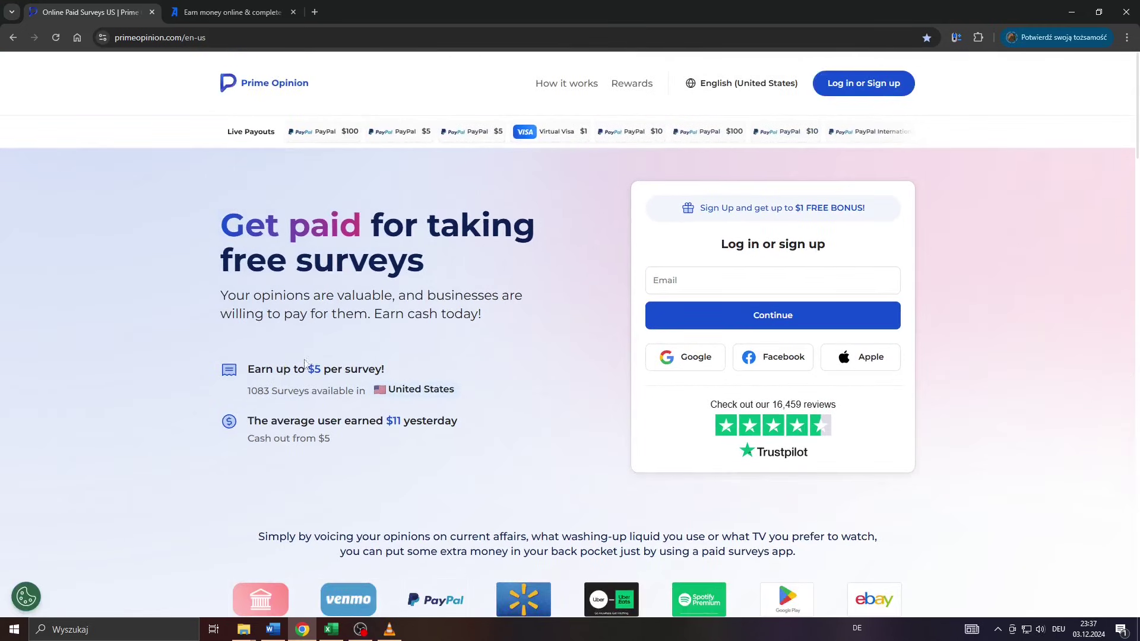
left_click_drag(250, 369, 250, 371)
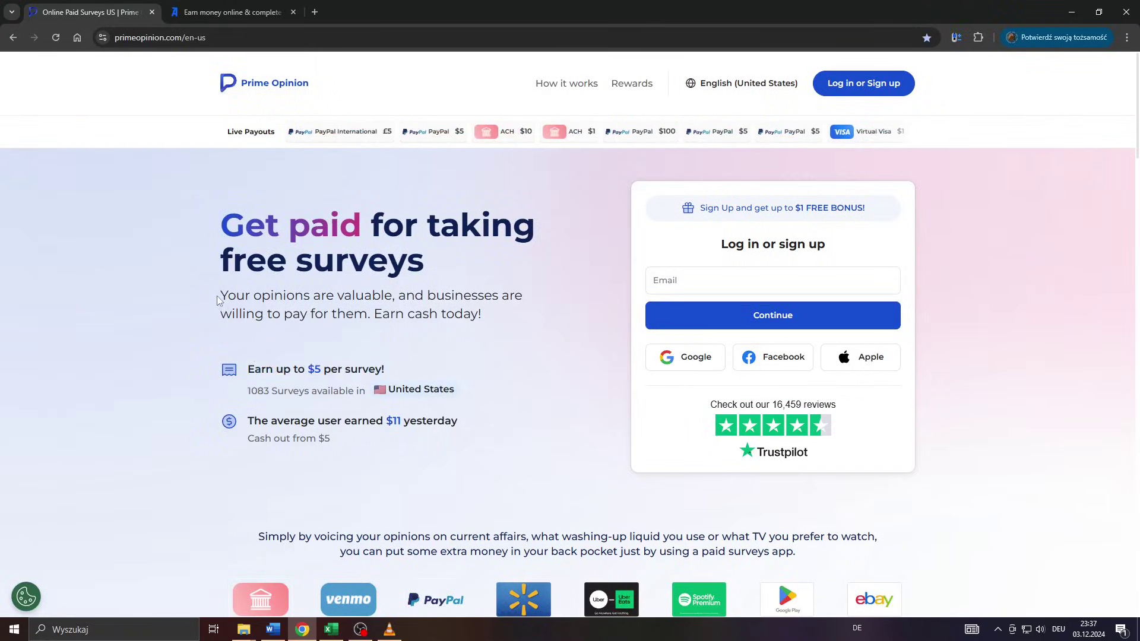
mouse_move(225, 229)
left_mouse_down()
mouse_move(406, 310)
mouse_move(496, 317)
left_mouse_up()
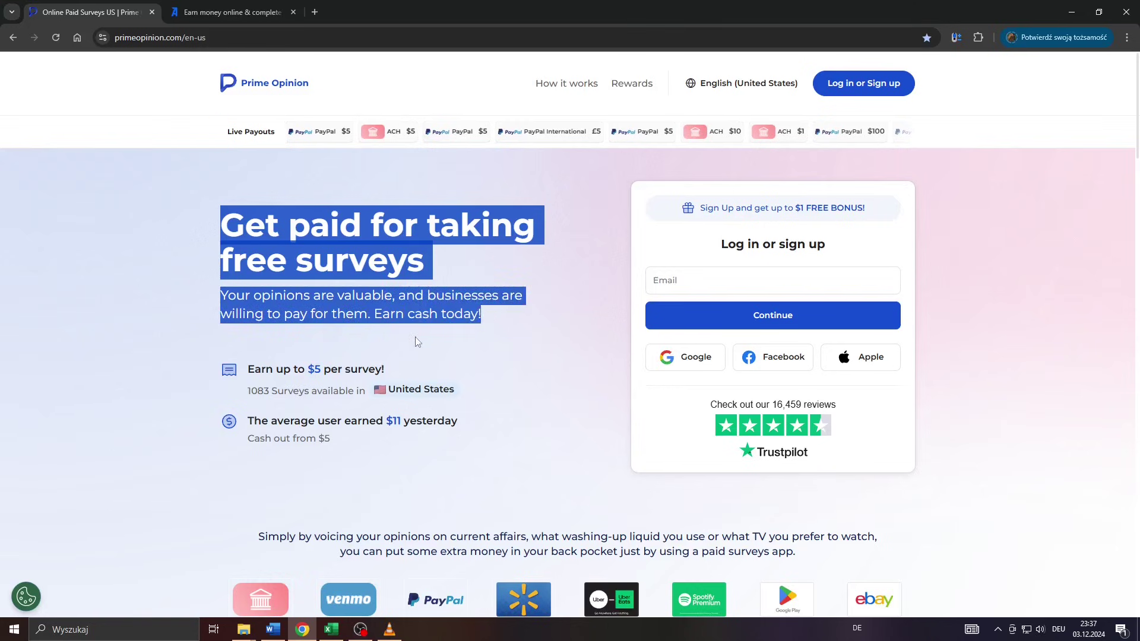
scroll(416, 341, "down", 3)
scroll(415, 342, "down", 2)
left_click_drag(473, 233, 590, 271)
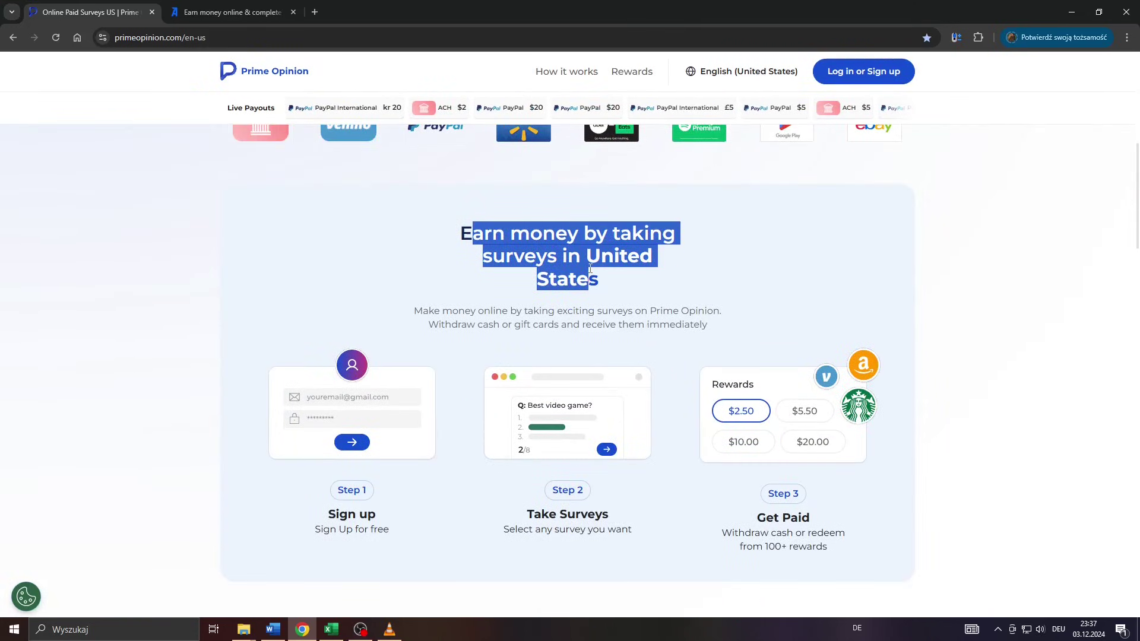
scroll(590, 271, "down", 2)
- Read Prime Opinion's three sign-up steps, including Take Surveys and Get Paid
left_click_drag(523, 337, 632, 355)
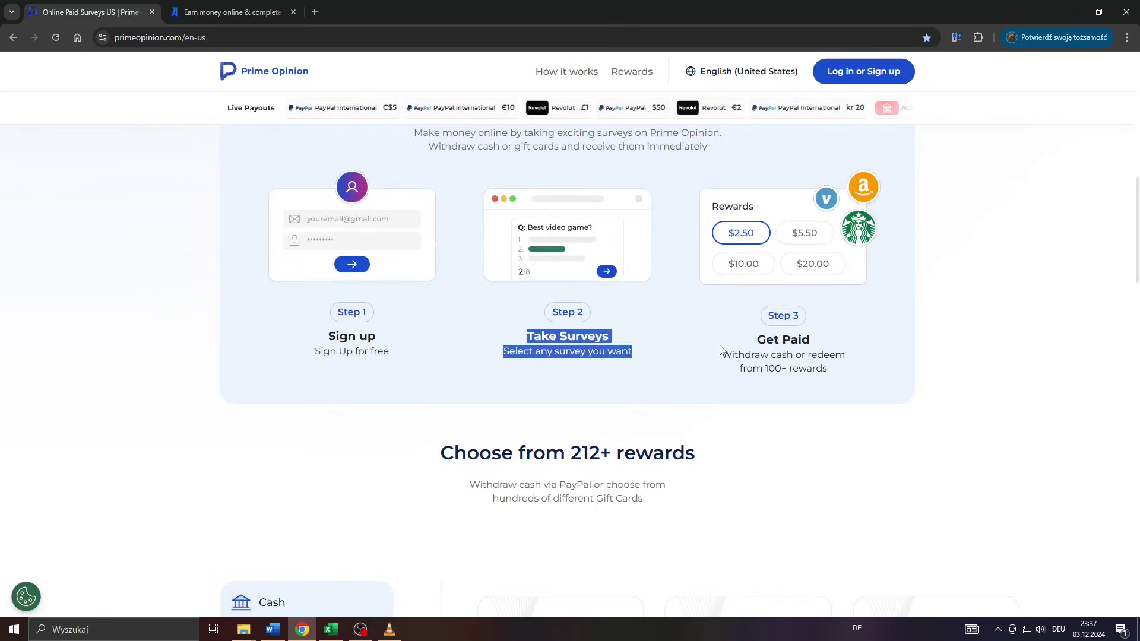
left_click_drag(758, 338, 837, 373)
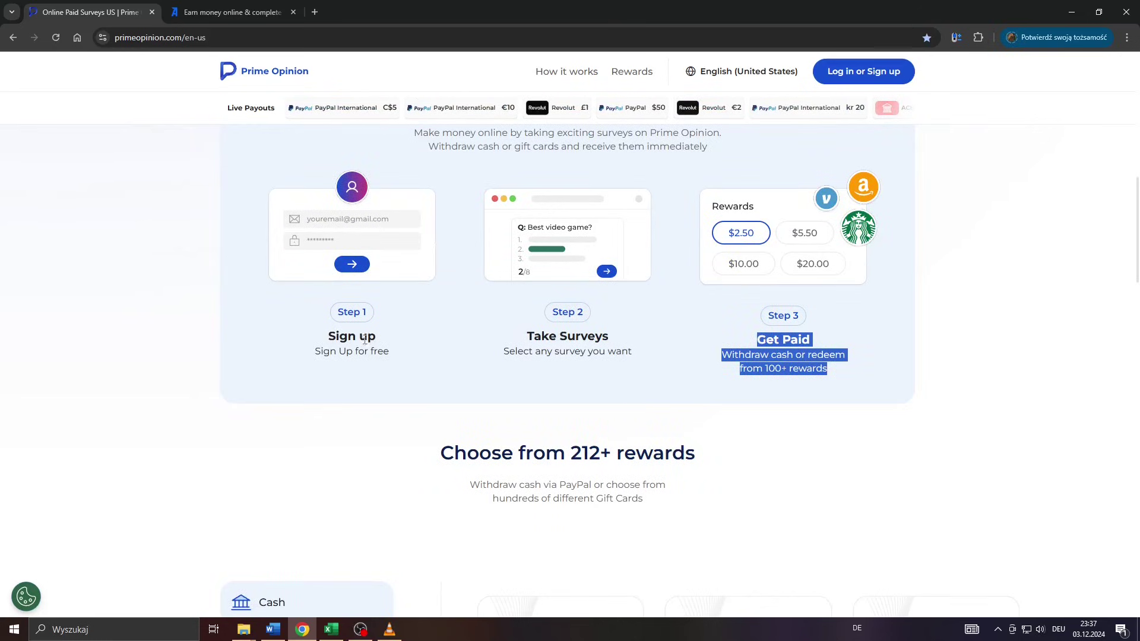
left_click_drag(328, 339, 819, 355)
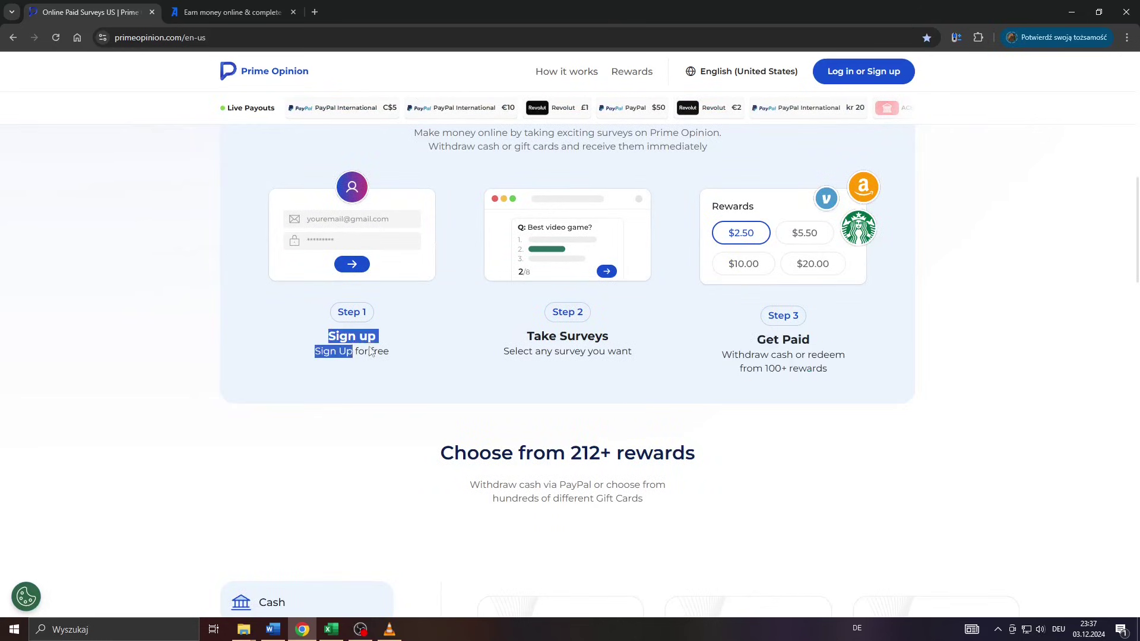
left_click(795, 366)
scroll(514, 326, "down", 5)
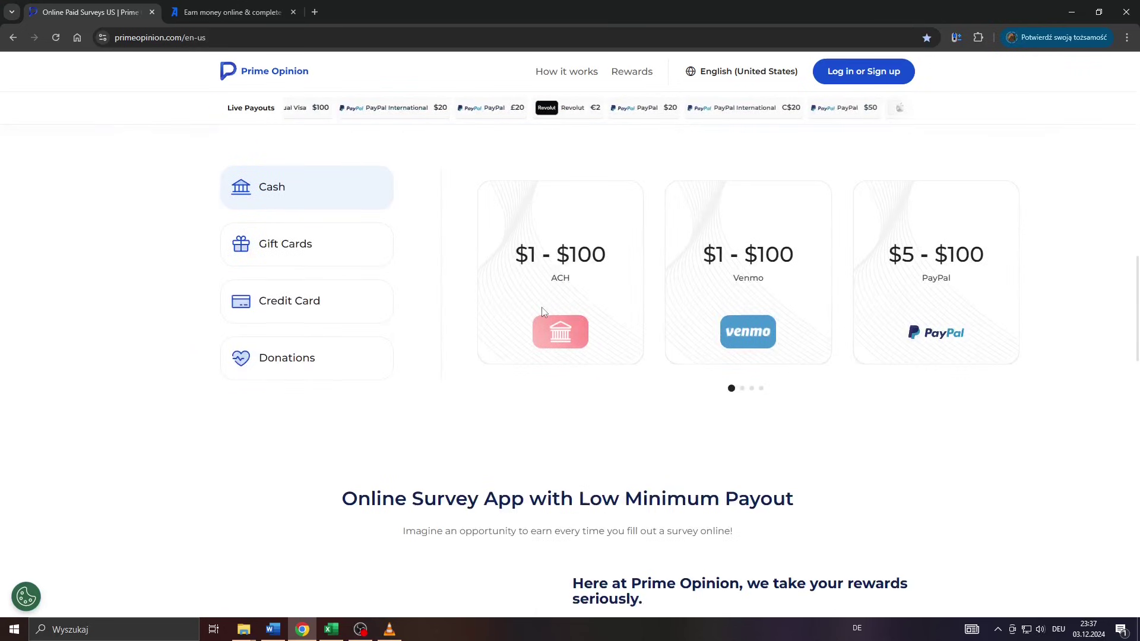
scroll(542, 311, "up", 1)
scroll(543, 310, "down", 2)
scroll(541, 311, "down", 2)
scroll(542, 311, "down", 2)
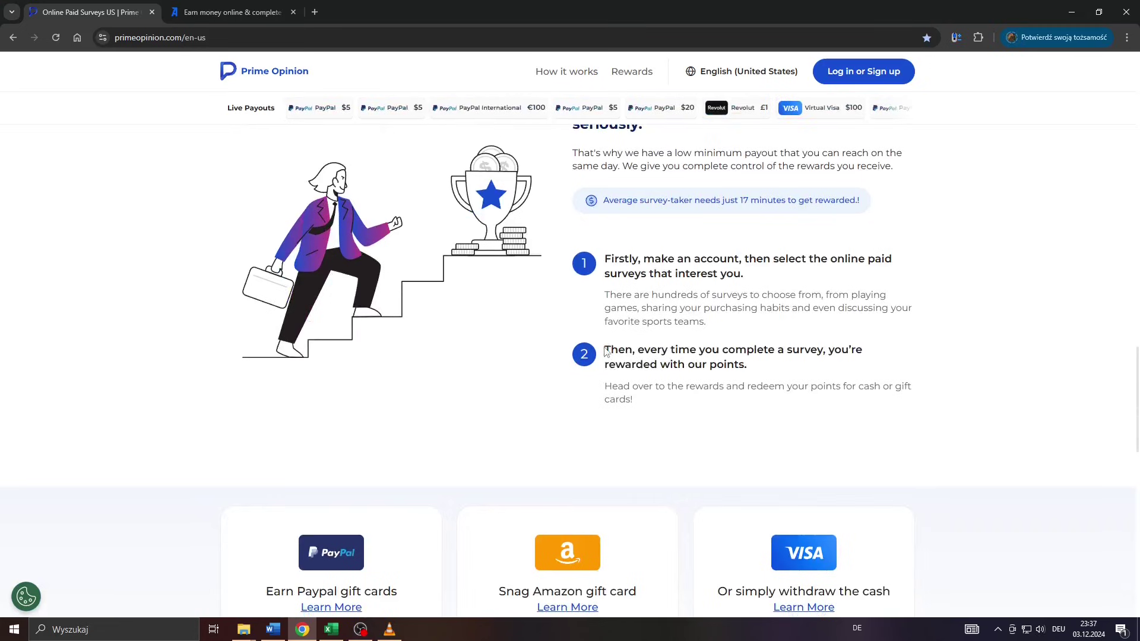
left_click_drag(605, 352, 753, 405)
scroll(748, 407, "down", 2)
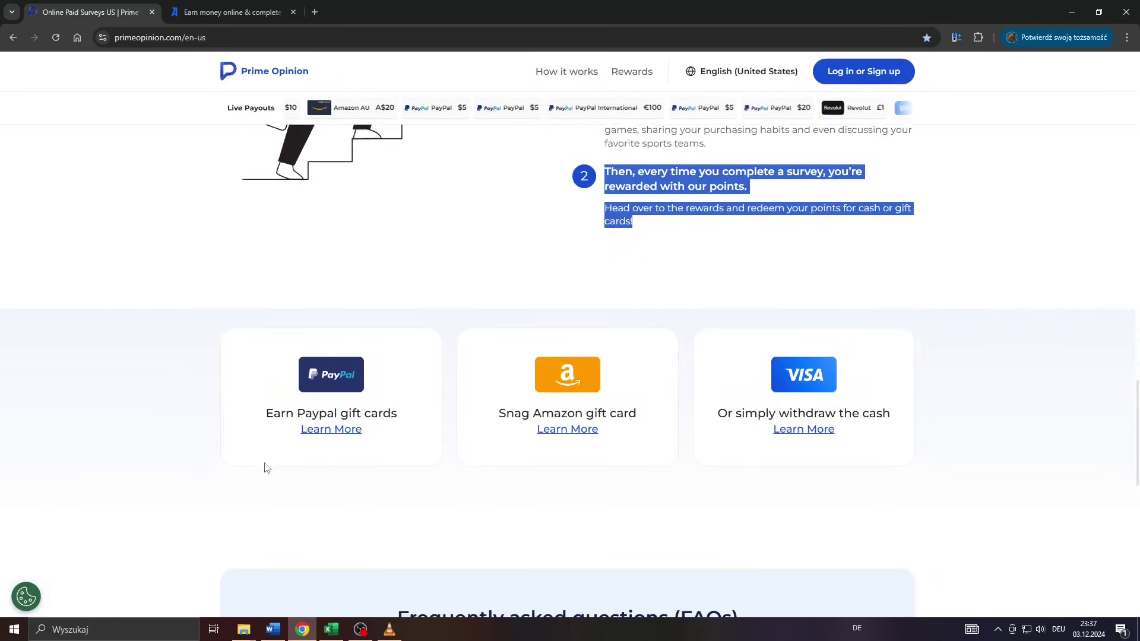
- Review the PayPal and Amazon gift card offers and the Rewards payout options
left_click_drag(265, 412, 363, 431)
mouse_move(498, 413)
left_mouse_down()
mouse_move(679, 433)
mouse_move(908, 424)
left_mouse_up()
left_click(757, 308)
scroll(757, 309, "up", 2)
scroll(623, 343, "up", 2)
scroll(623, 343, "up", 2)
scroll(628, 328, "up", 2)
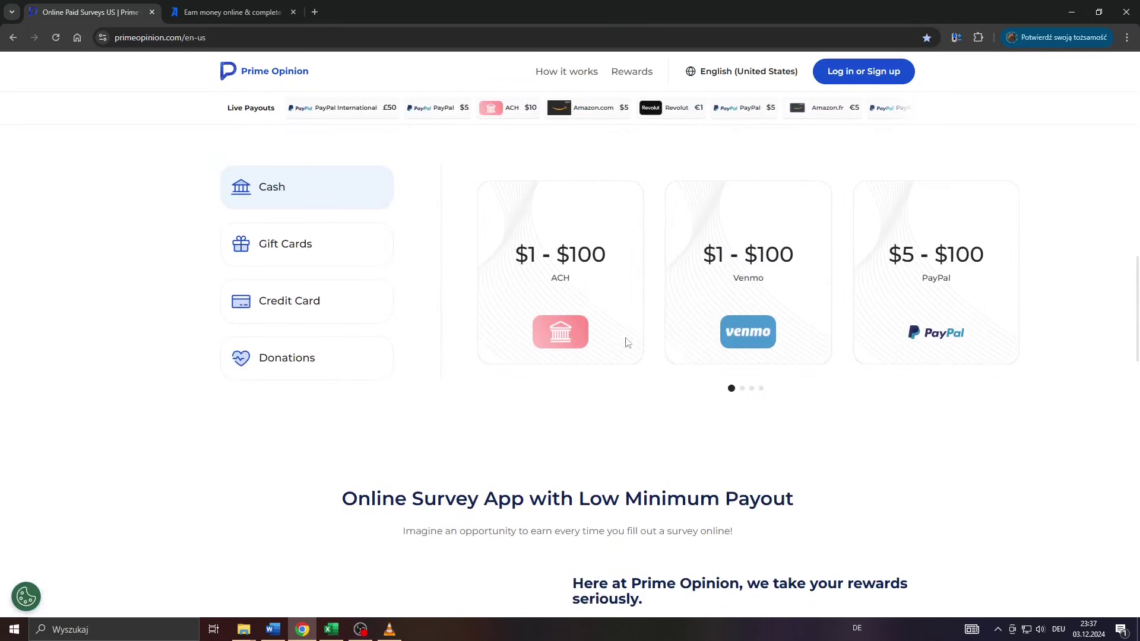
left_click(641, 75)
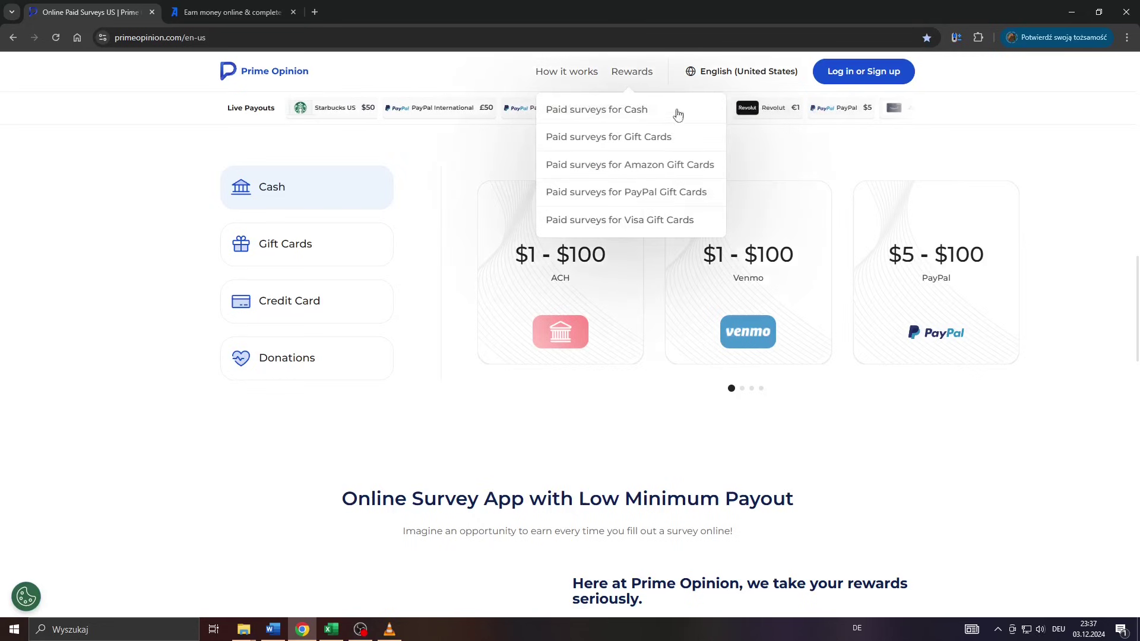
scroll(1012, 190, "up", 2)
scroll(615, 362, "up", 1)
scroll(611, 365, "up", 3)
scroll(612, 365, "up", 2)
scroll(606, 368, "up", 2)
scroll(446, 401, "up", 2)
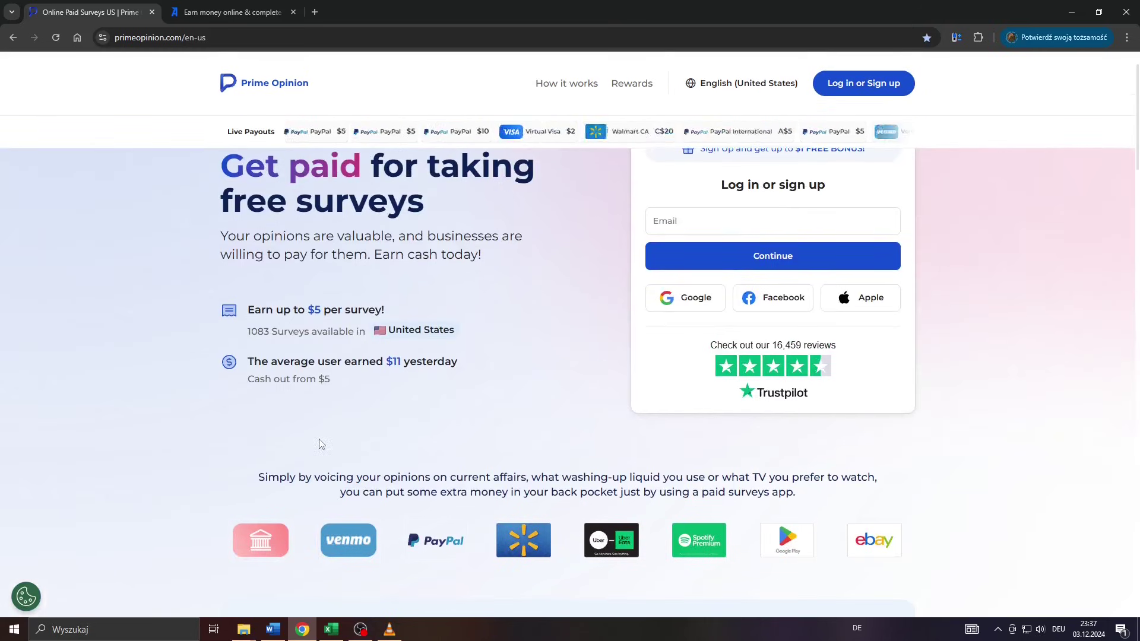
scroll(319, 317, "down", 1)
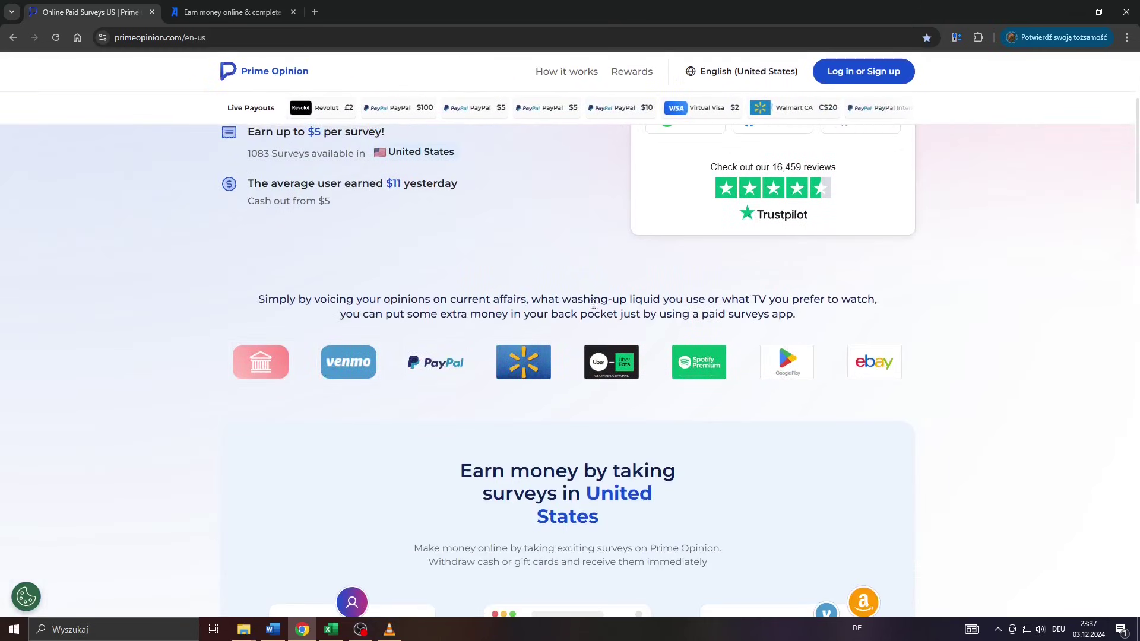
scroll(605, 321, "up", 2)
scroll(605, 321, "up", 1)
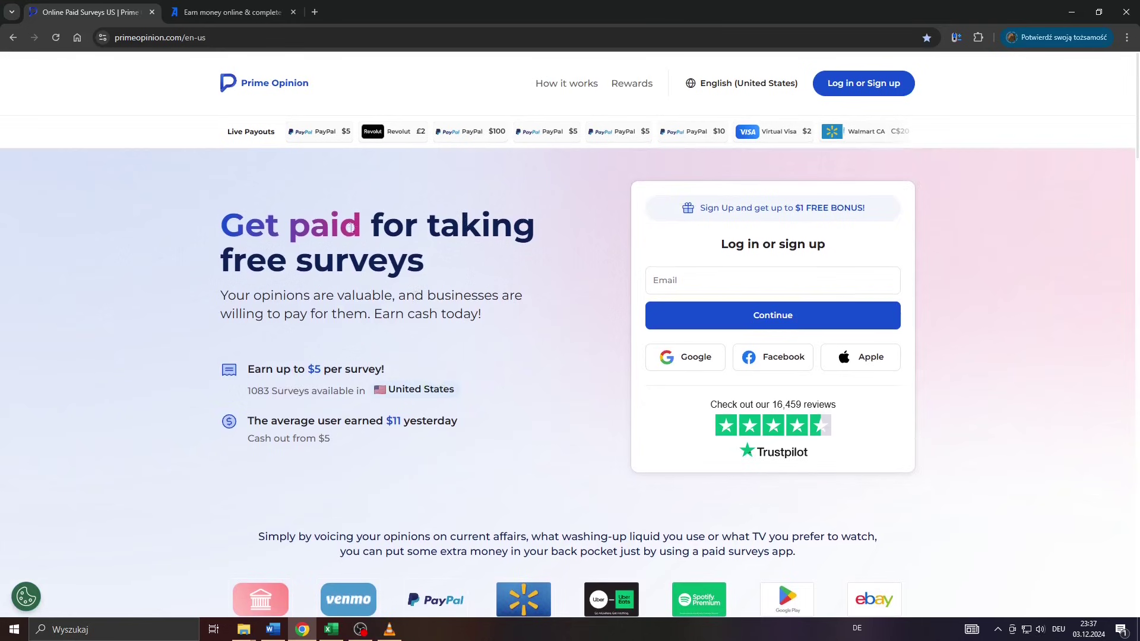
scroll(424, 314, "down", 3)
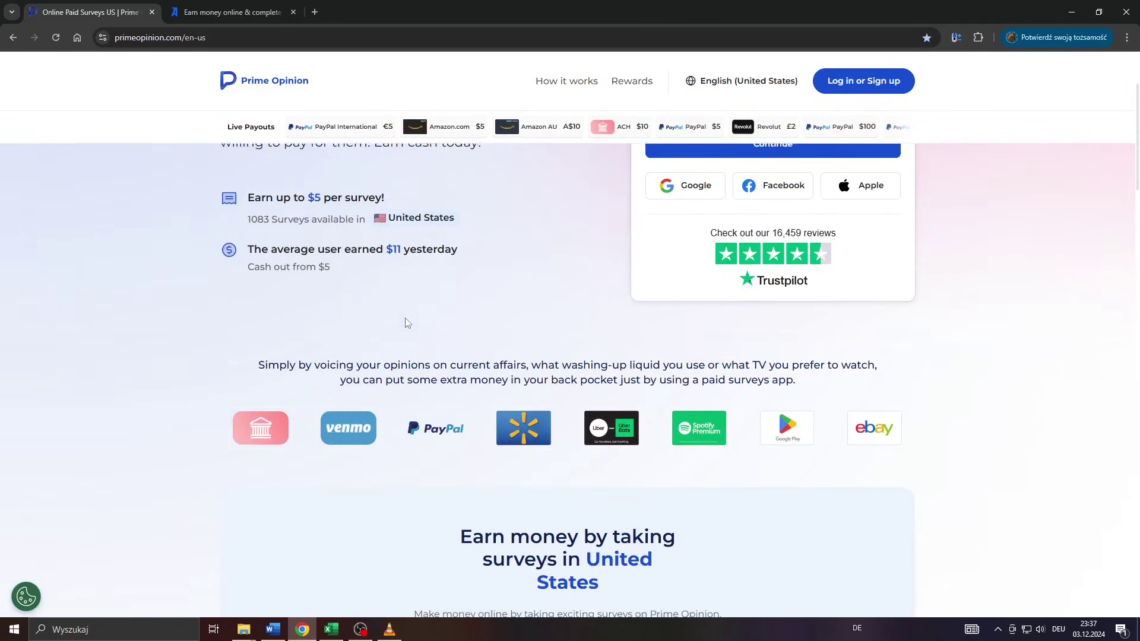
scroll(405, 323, "down", 1)
scroll(404, 323, "down", 2)
scroll(537, 232, "up", 2)
scroll(537, 231, "up", 1)
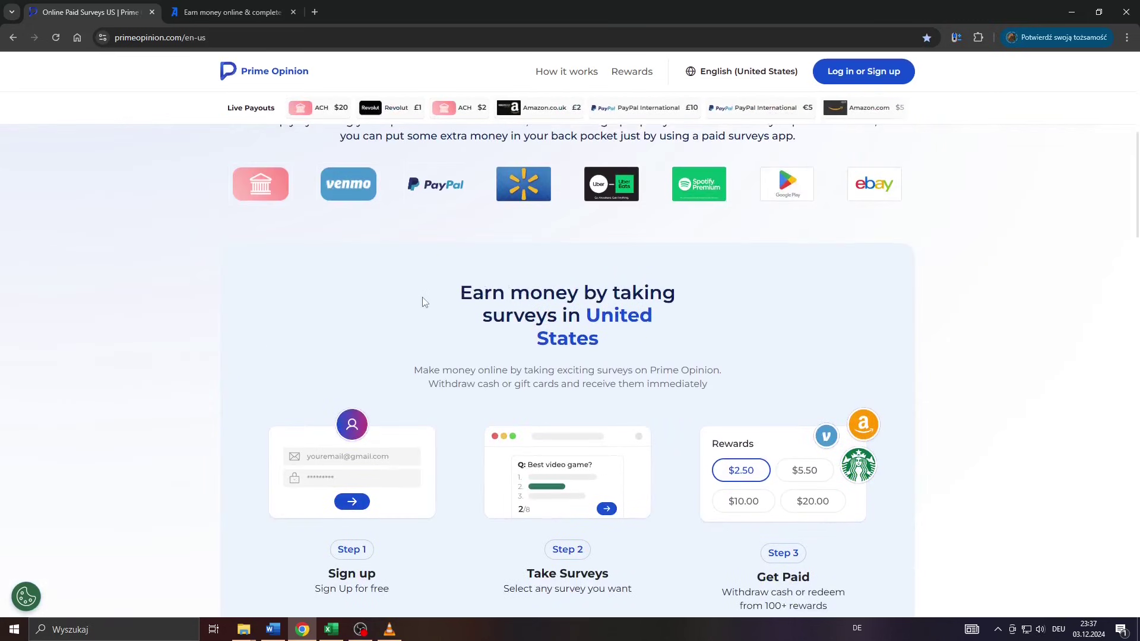
left_click_drag(422, 298, 656, 340)
left_click(452, 301)
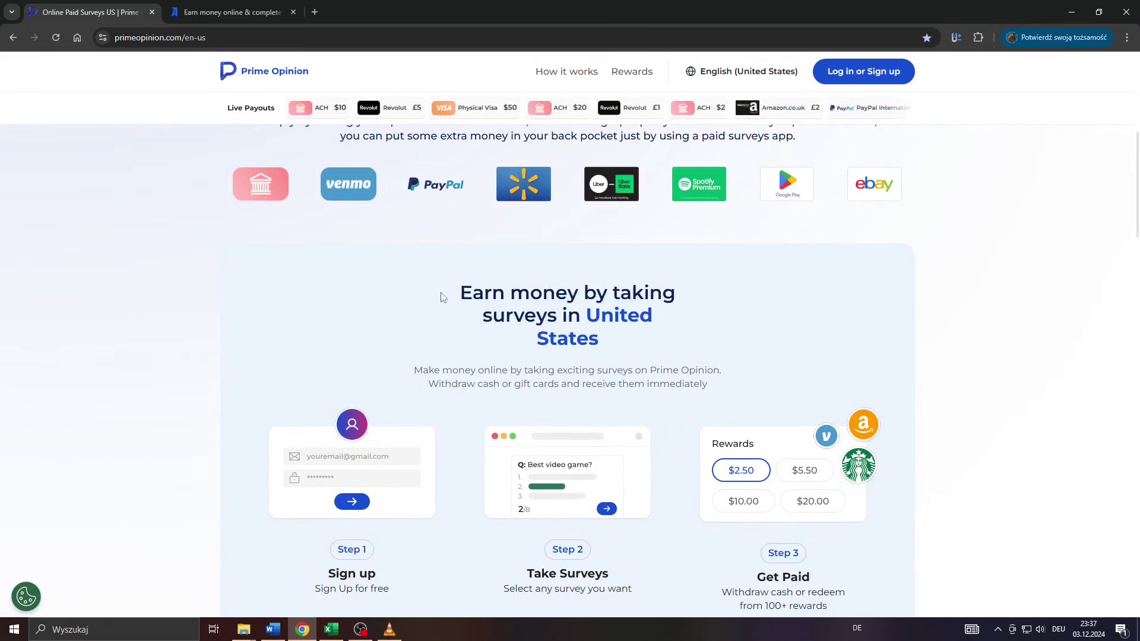
scroll(423, 277, "up", 1)
- Close the Prime Opinion survey tab and look over Airtasker's 'Browse job opportunities for free' heading
key("ctrl+w")
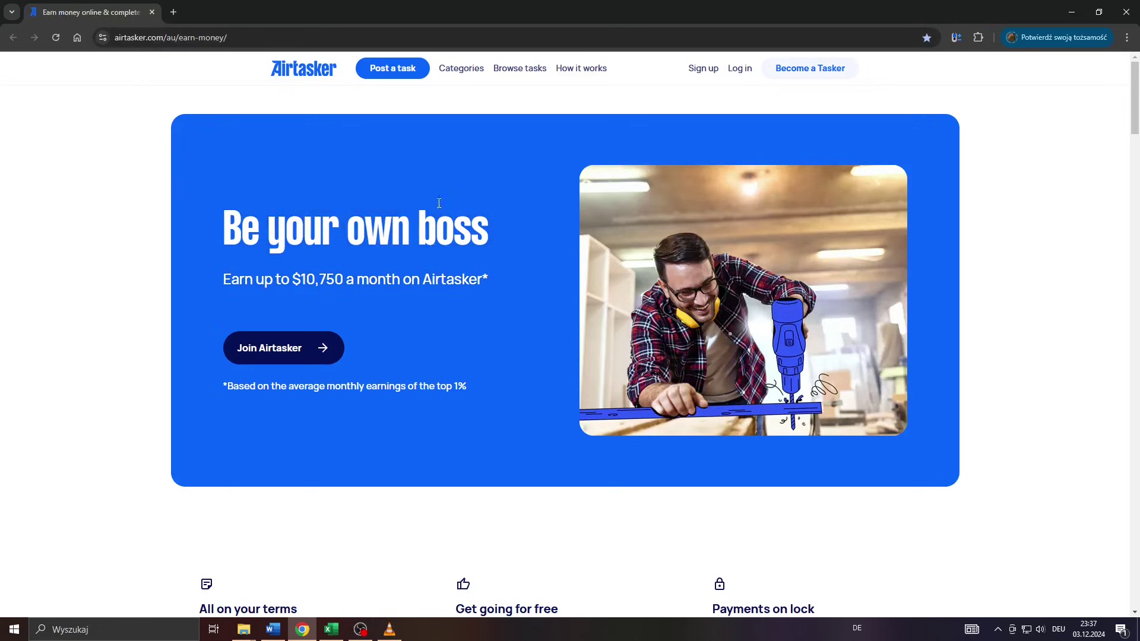
scroll(333, 184, "down", 2)
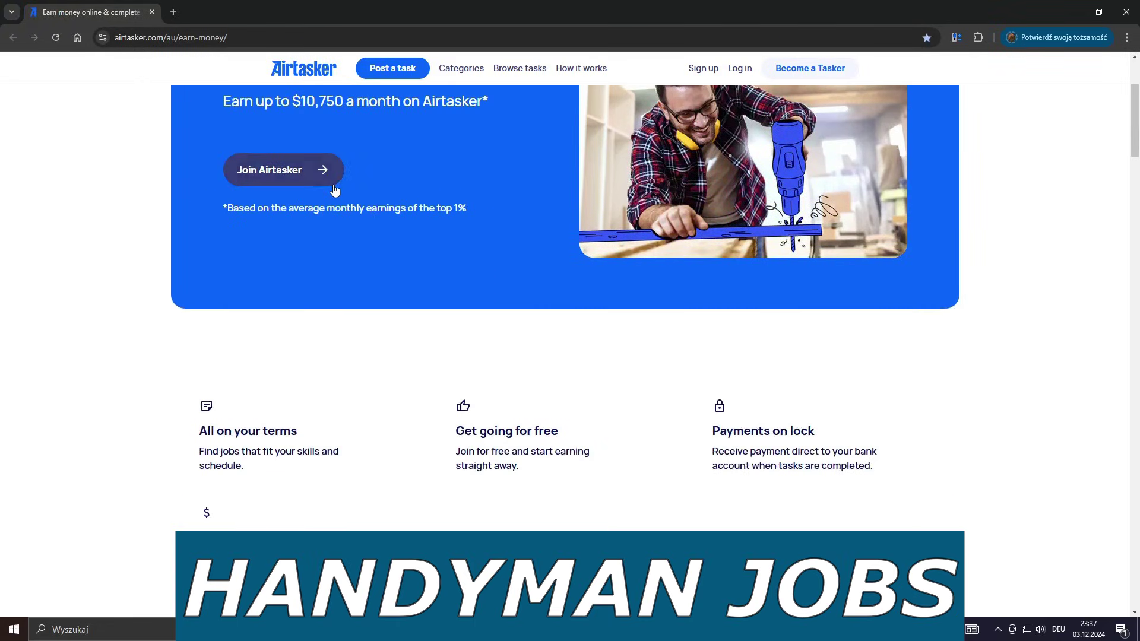
scroll(334, 189, "up", 2)
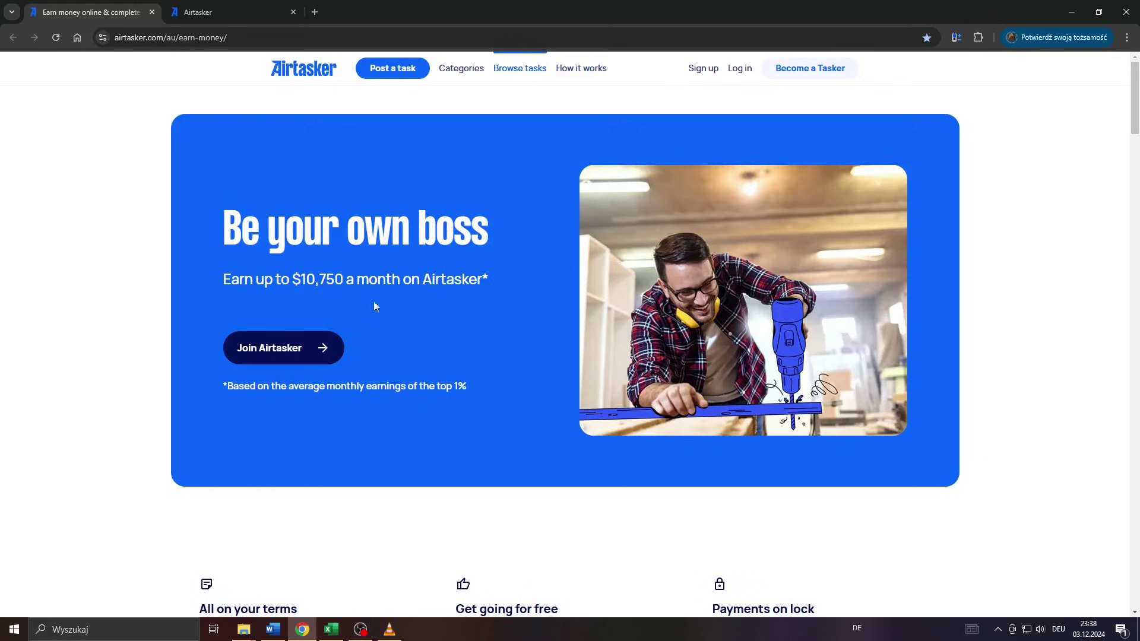
scroll(374, 319, "down", 2)
scroll(380, 275, "down", 4)
scroll(379, 275, "down", 2)
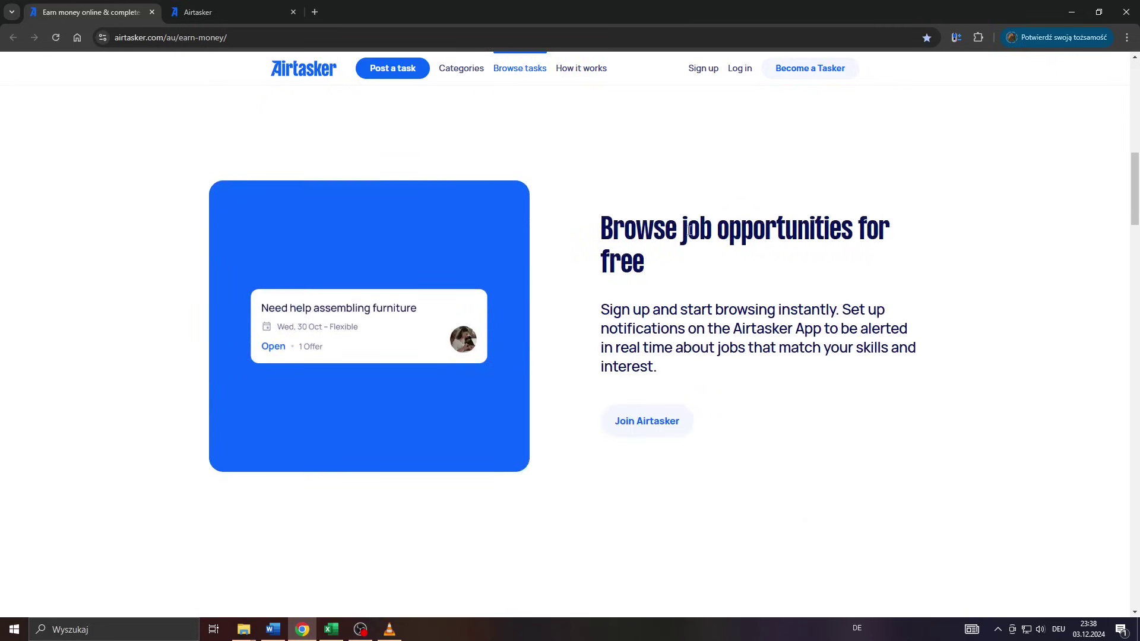
left_click_drag(595, 209, 674, 267)
left_click(597, 222)
scroll(301, 274, "down", 3)
scroll(300, 274, "up", 3)
- Check the Airtasker task listings tab, then open Categories in a background tab
left_click(242, 12)
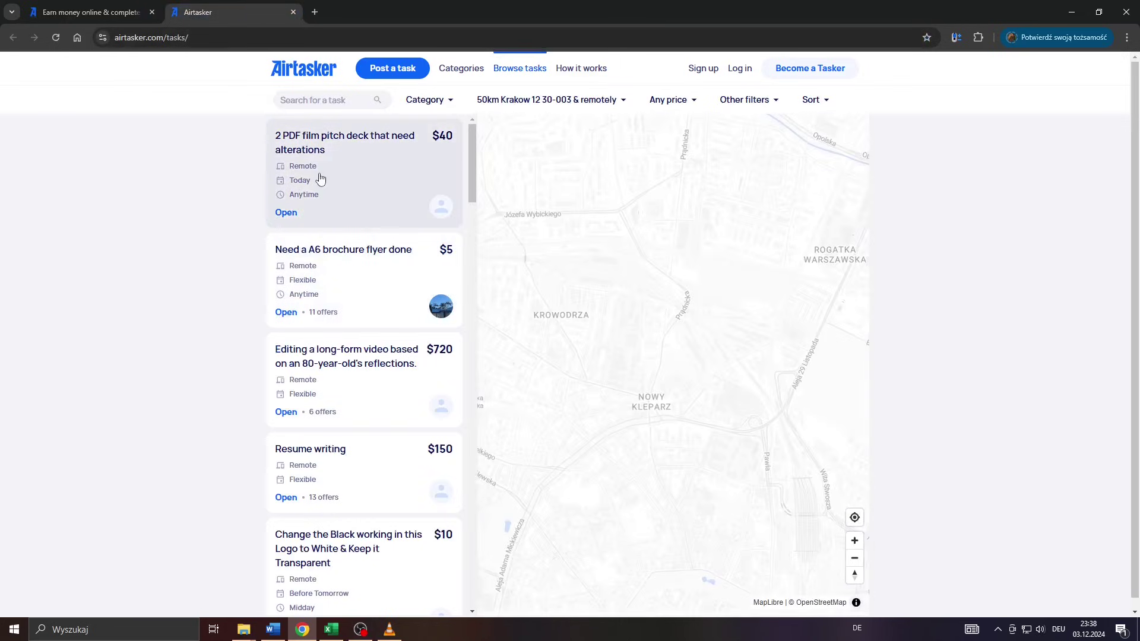
left_click(91, 9)
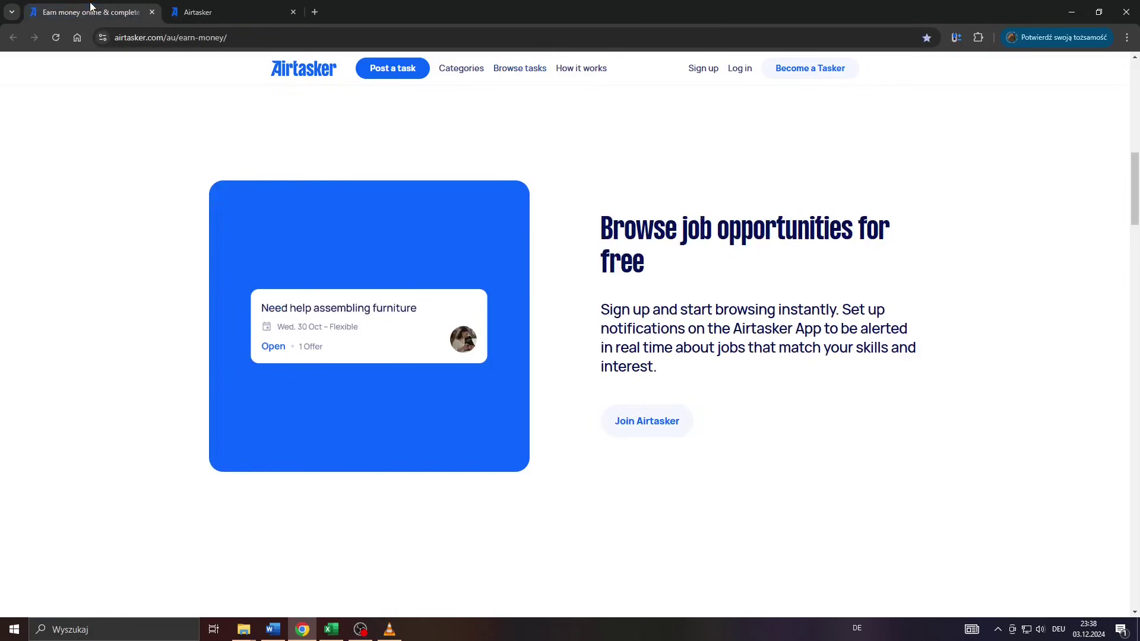
scroll(361, 276, "up", 3)
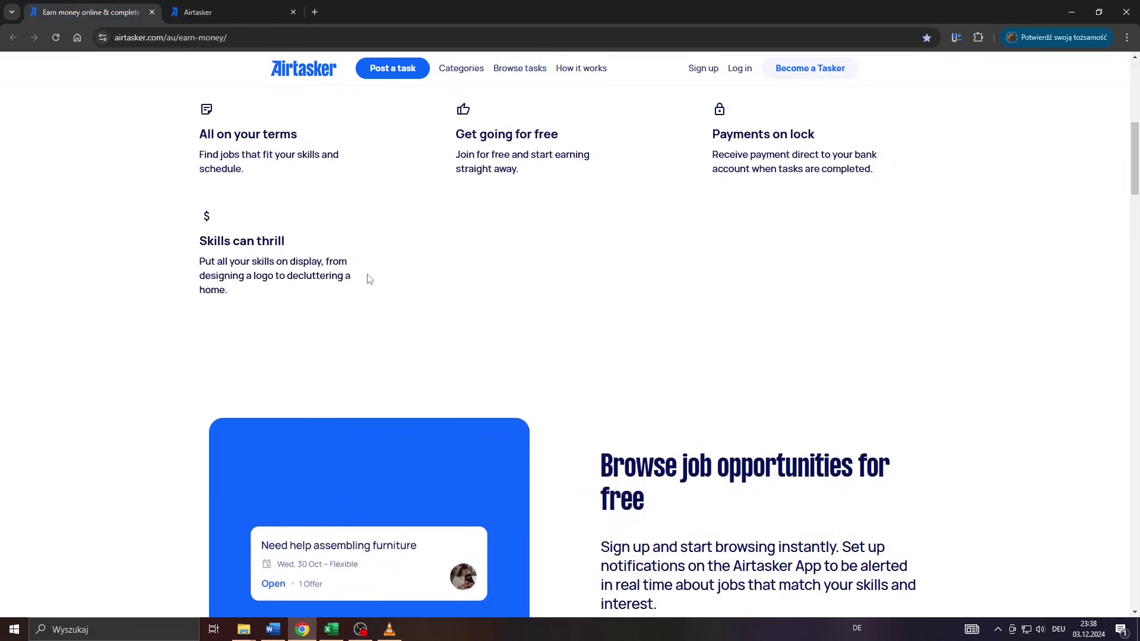
scroll(370, 296, "up", 2)
scroll(374, 213, "down", 4)
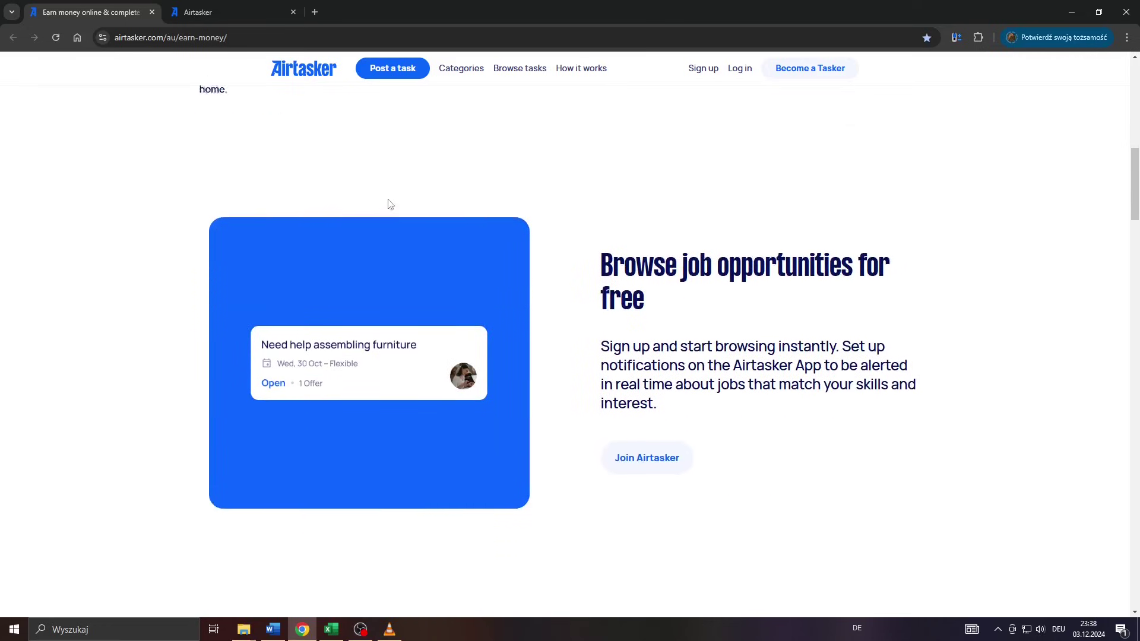
mouse_move(461, 67)
middle_click(464, 77)
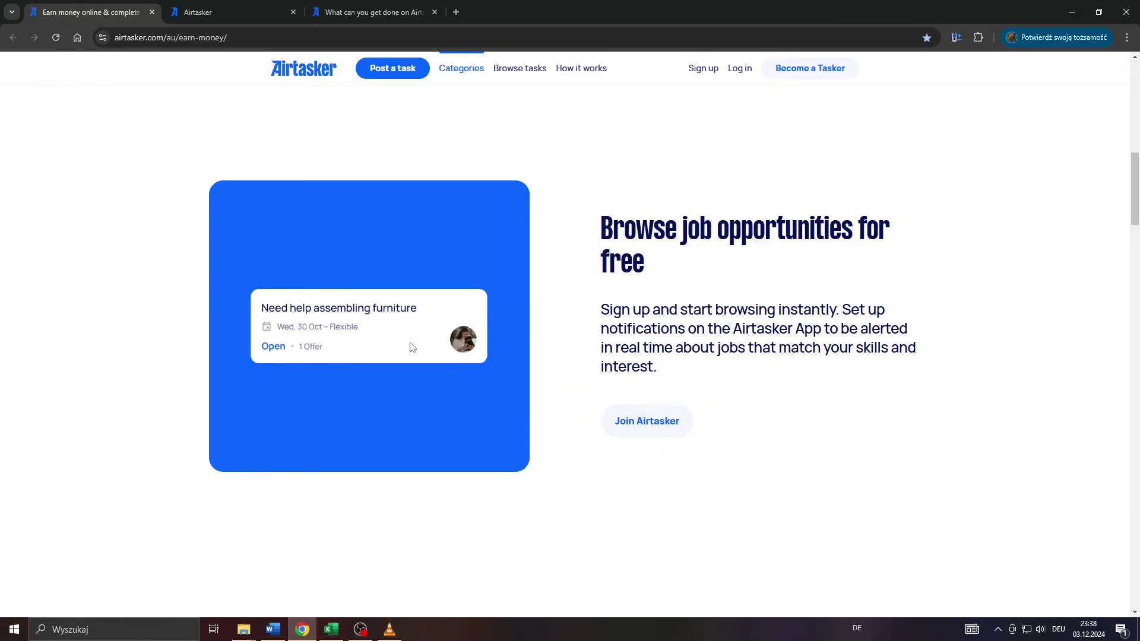
scroll(400, 347, "up", 3)
scroll(361, 347, "up", 1)
scroll(357, 346, "up", 2)
scroll(490, 285, "up", 1)
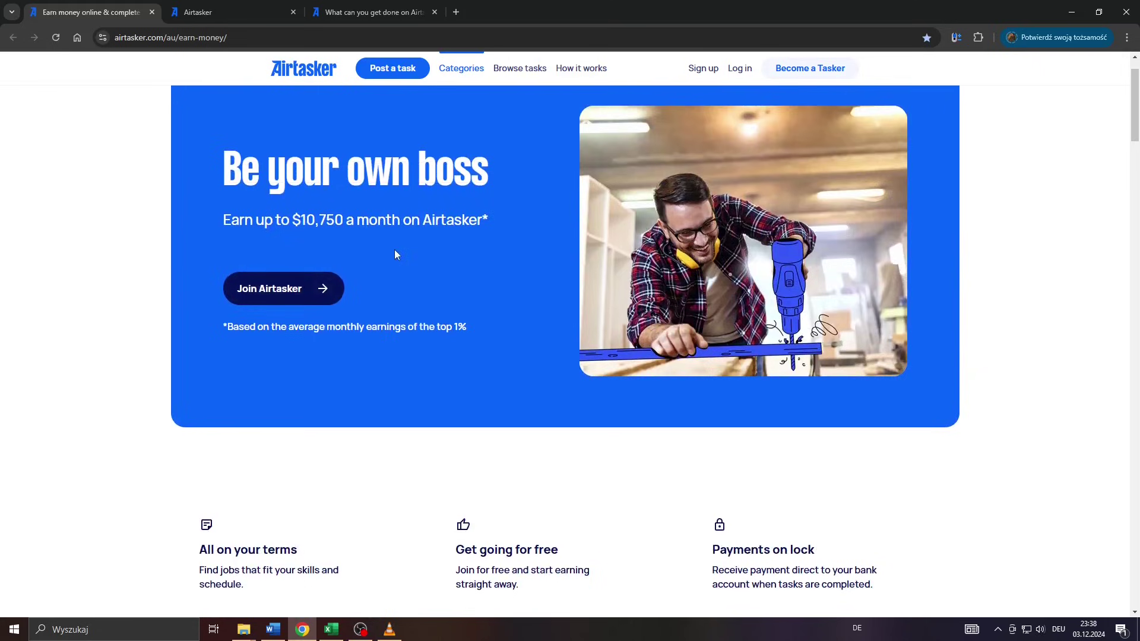
scroll(394, 255, "down", 3)
scroll(395, 255, "down", 2)
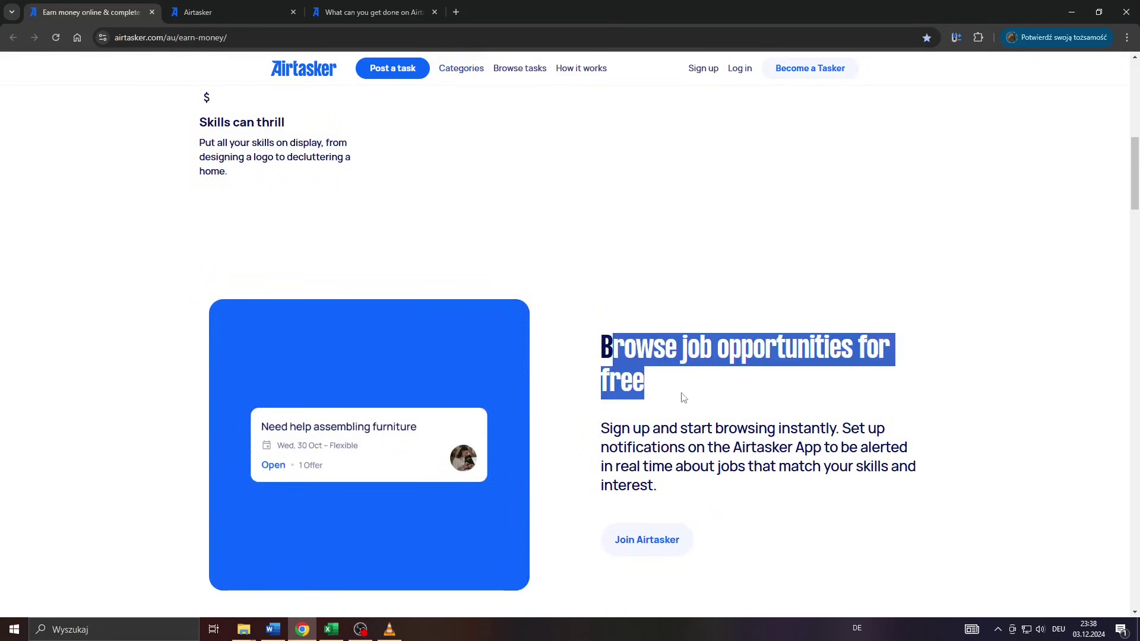
left_click_drag(579, 334, 715, 463)
scroll(676, 425, "down", 2)
scroll(407, 311, "down", 1)
scroll(407, 312, "down", 3)
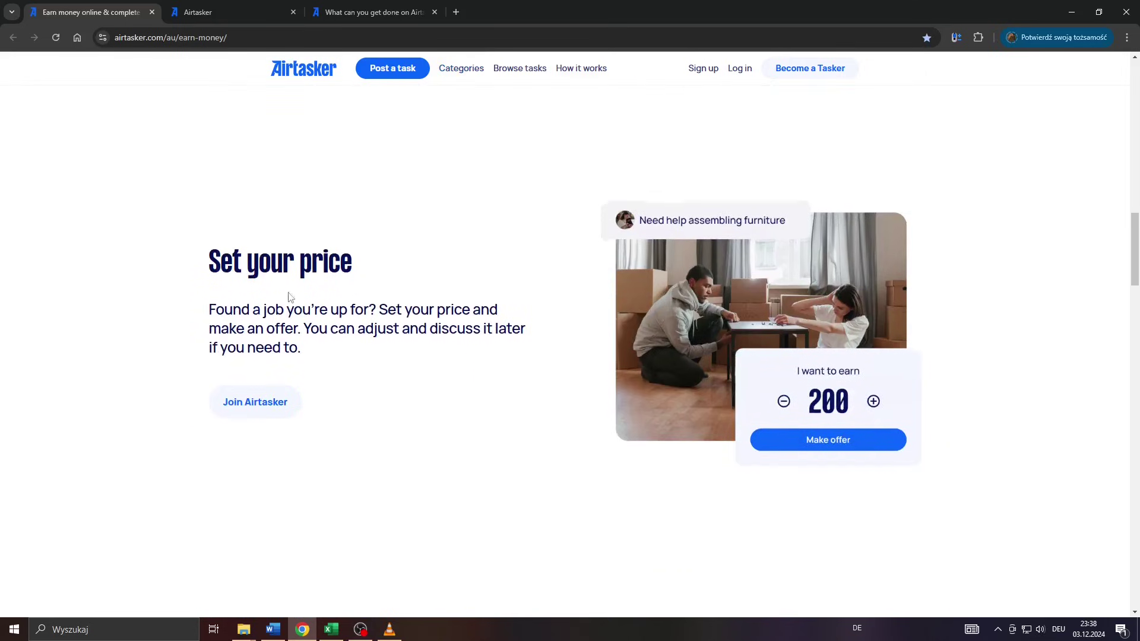
left_click_drag(202, 254, 363, 349)
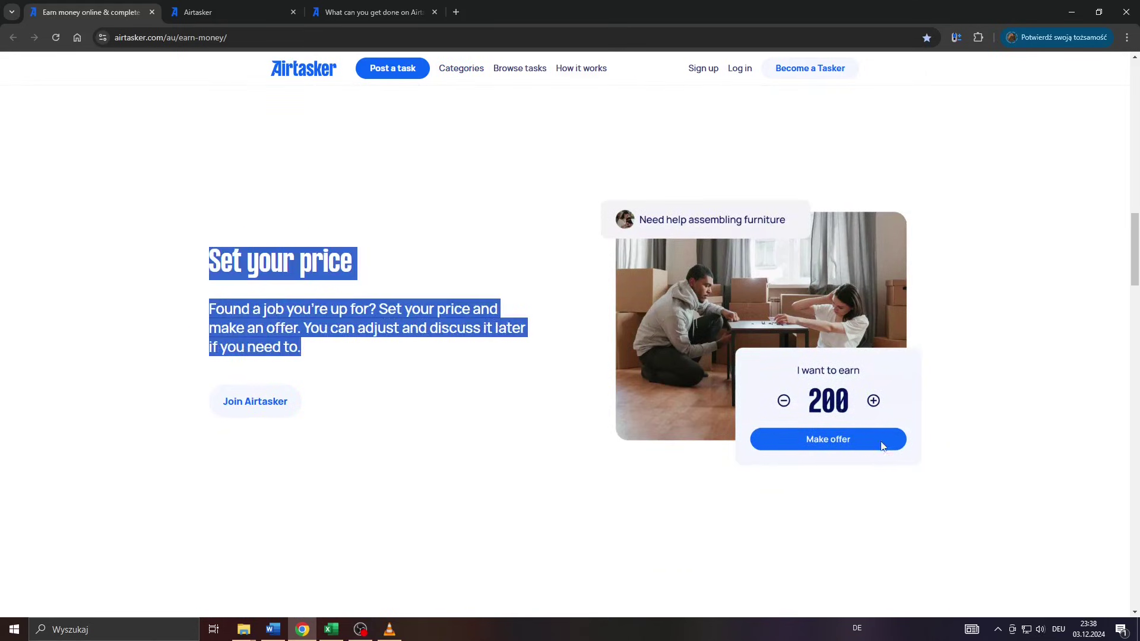
left_click(472, 328)
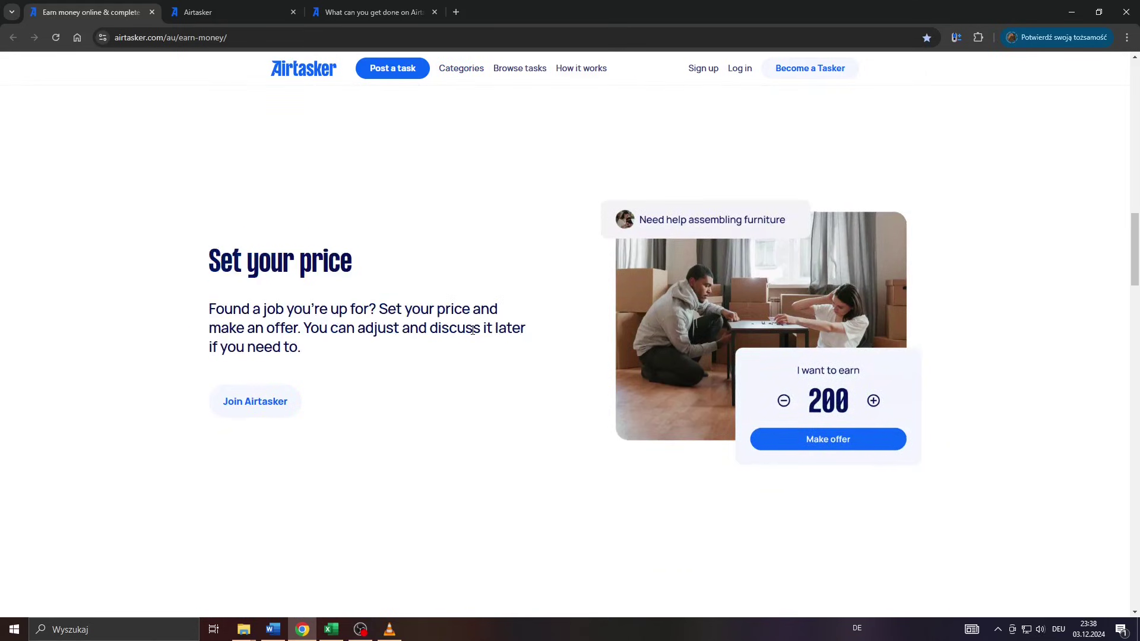
scroll(582, 213, "down", 5)
scroll(624, 214, "up", 1)
left_click_drag(602, 260, 837, 337)
left_click(744, 319)
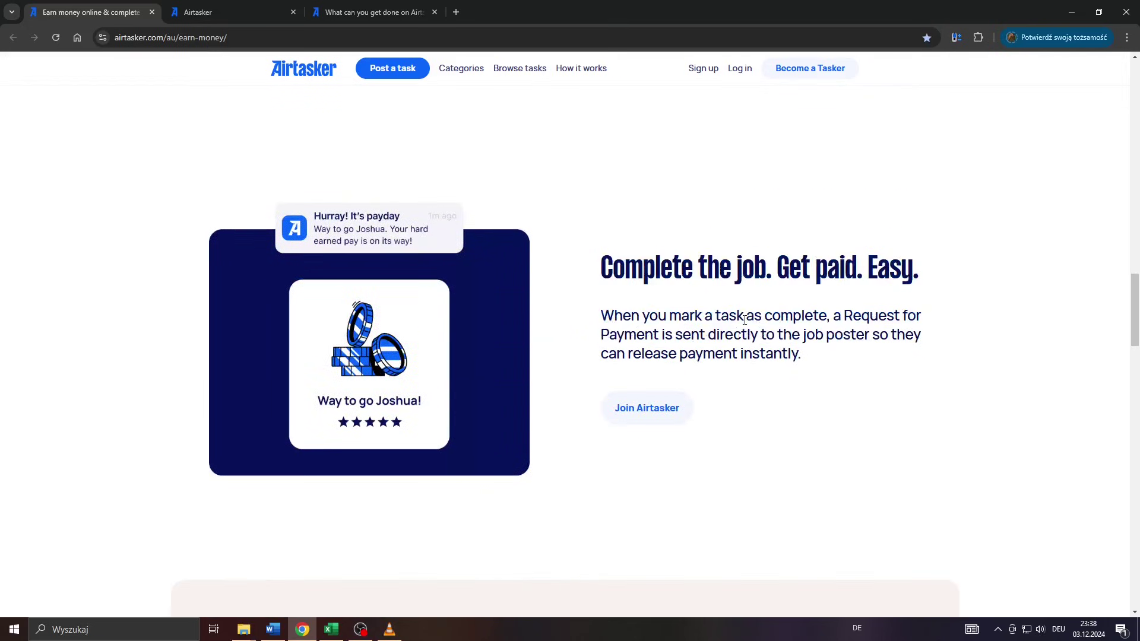
scroll(744, 319, "up", 3)
scroll(744, 320, "up", 4)
scroll(743, 319, "up", 4)
scroll(743, 320, "up", 3)
scroll(743, 319, "up", 1)
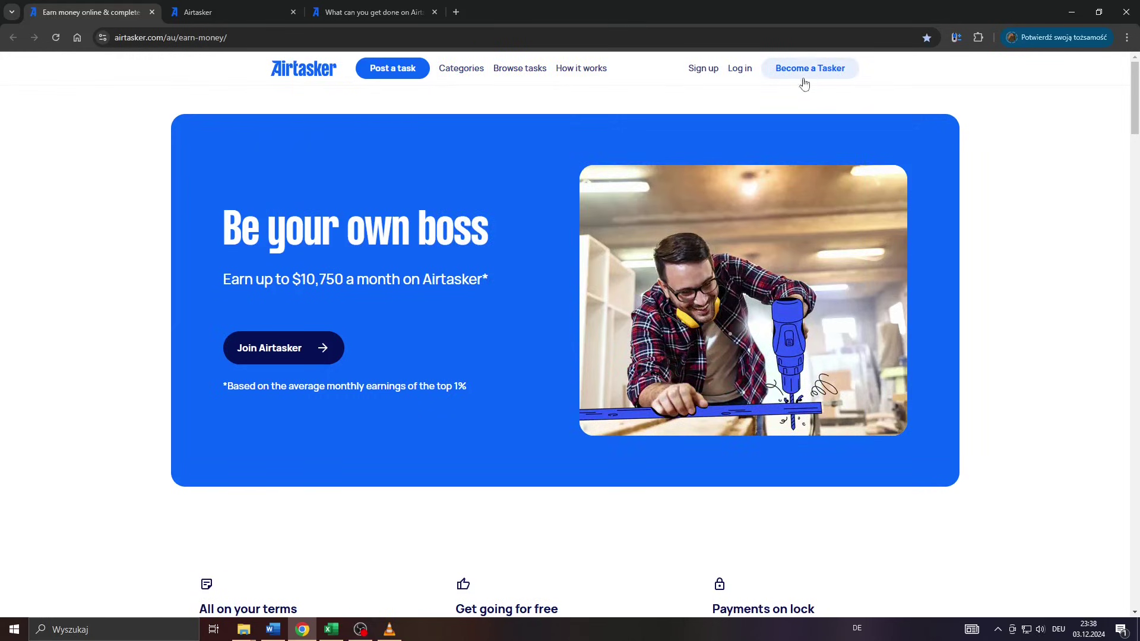
scroll(329, 240, "down", 2)
scroll(371, 282, "down", 2)
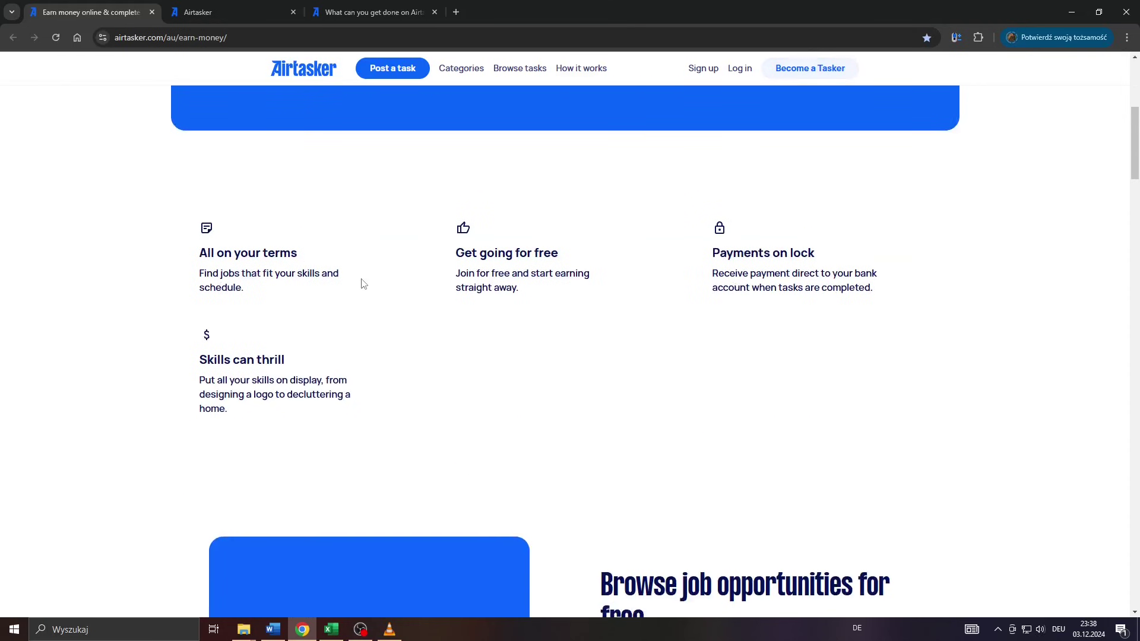
scroll(365, 282, "up", 2)
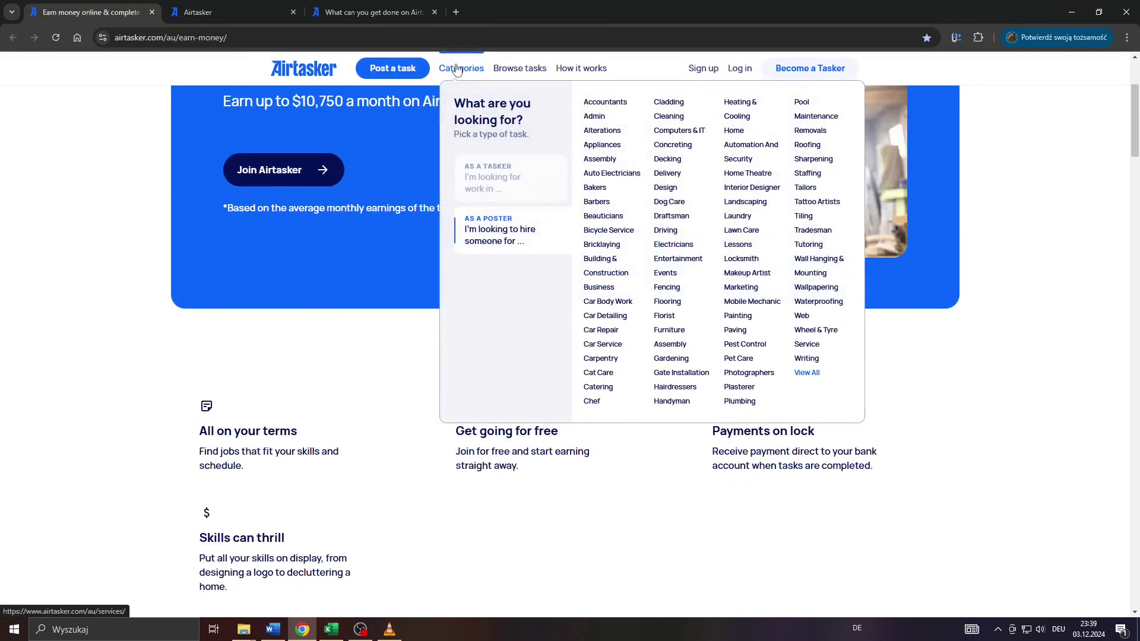
- Switch Airtasker's Categories menu to the 'As a tasker' job types list
left_click(498, 174)
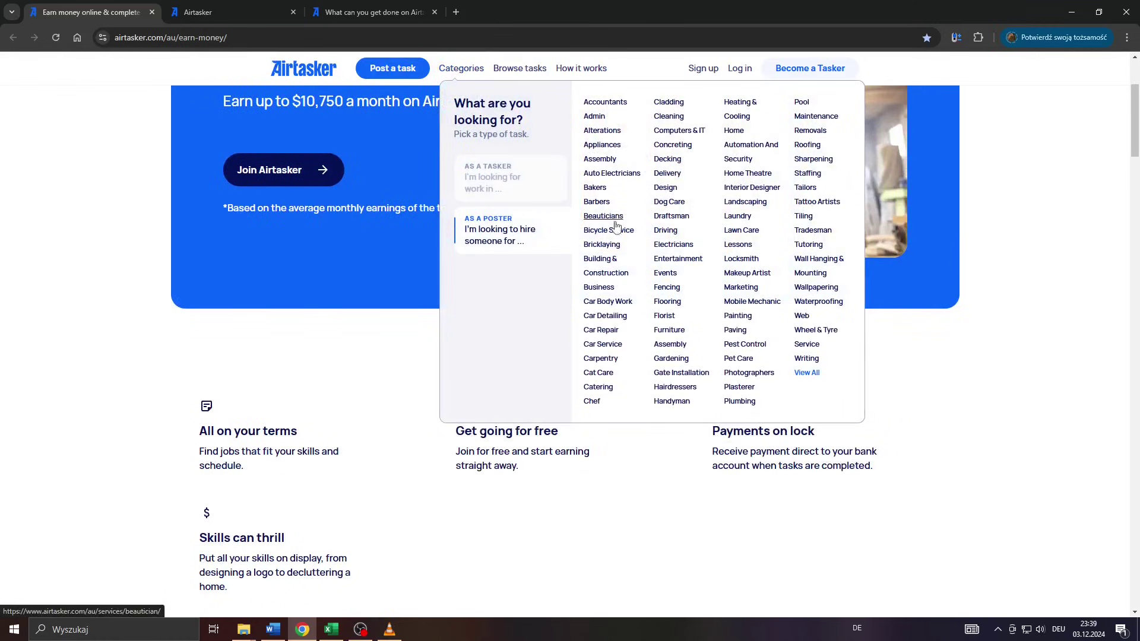
left_click(498, 174)
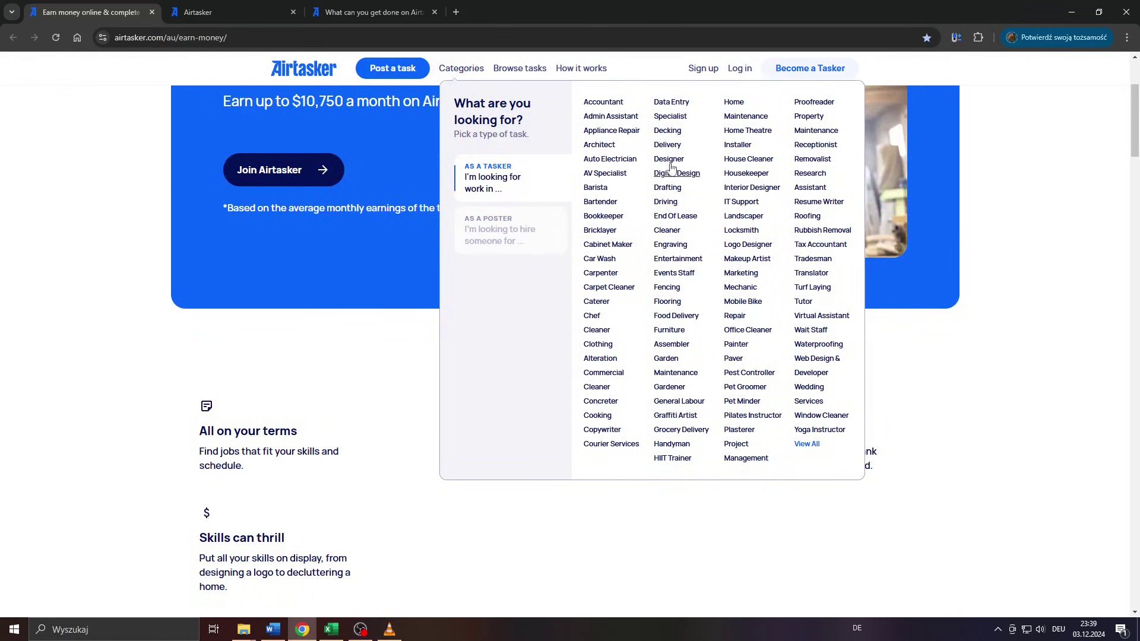